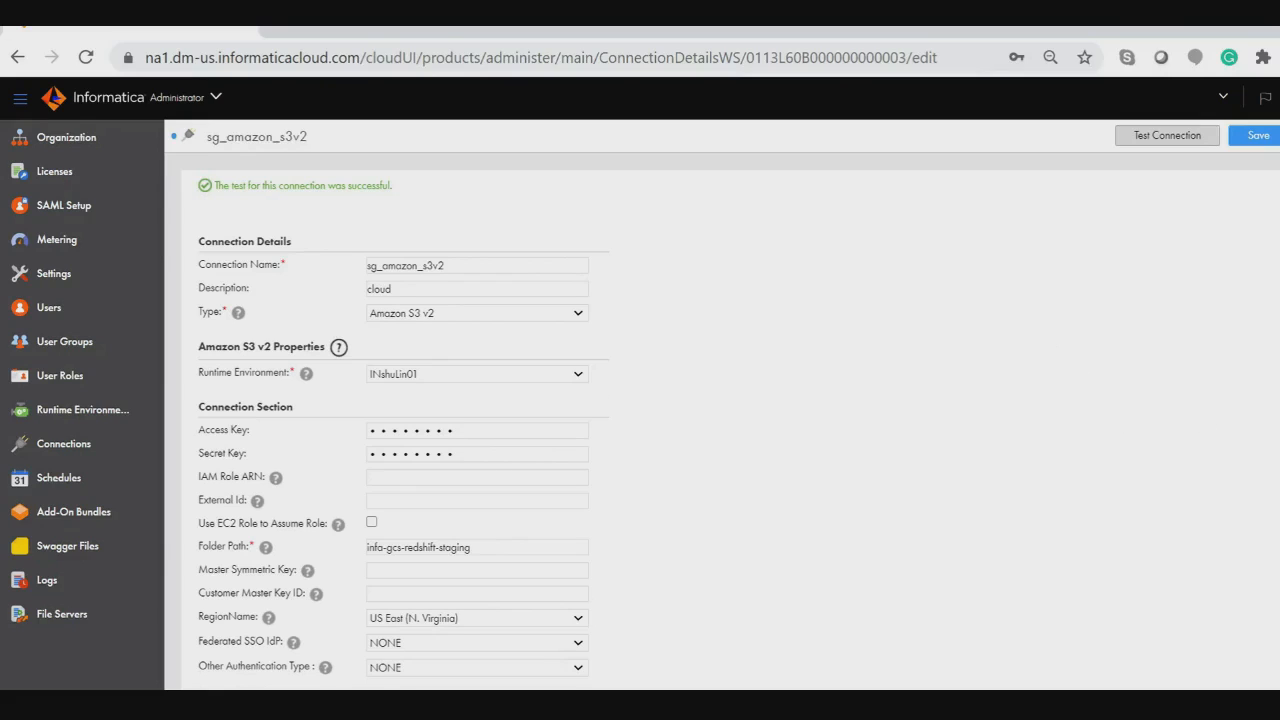
# Try adding a subfolder after info-gcs-redshift-staging in the connection's Folder Path, and remove it again.
pyautogui.click(486, 548)
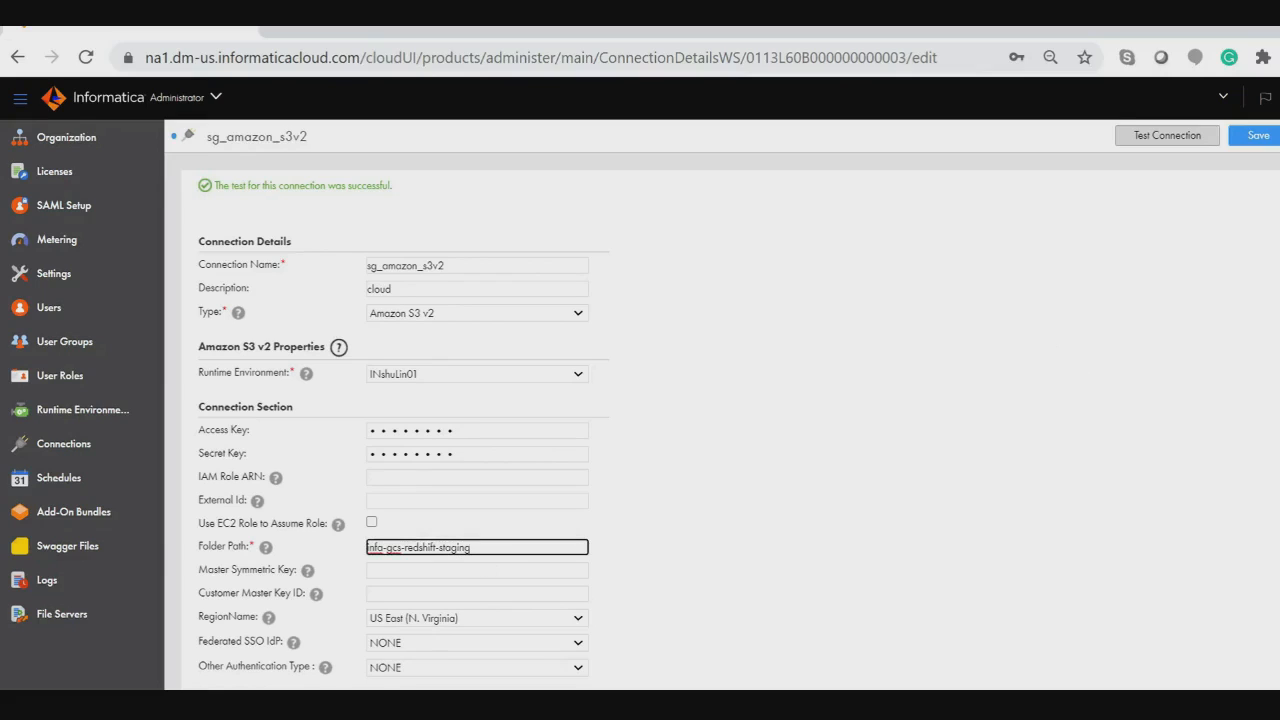
pyautogui.write('/shubham/')
pyautogui.press('BackSpace')
pyautogui.press('BackSpace')
pyautogui.press('BackSpace')
pyautogui.press('BackSpace')
pyautogui.press('BackSpace')
pyautogui.press('BackSpace')
pyautogui.press('BackSpace')
pyautogui.press('BackSpace')
pyautogui.click(720, 573)
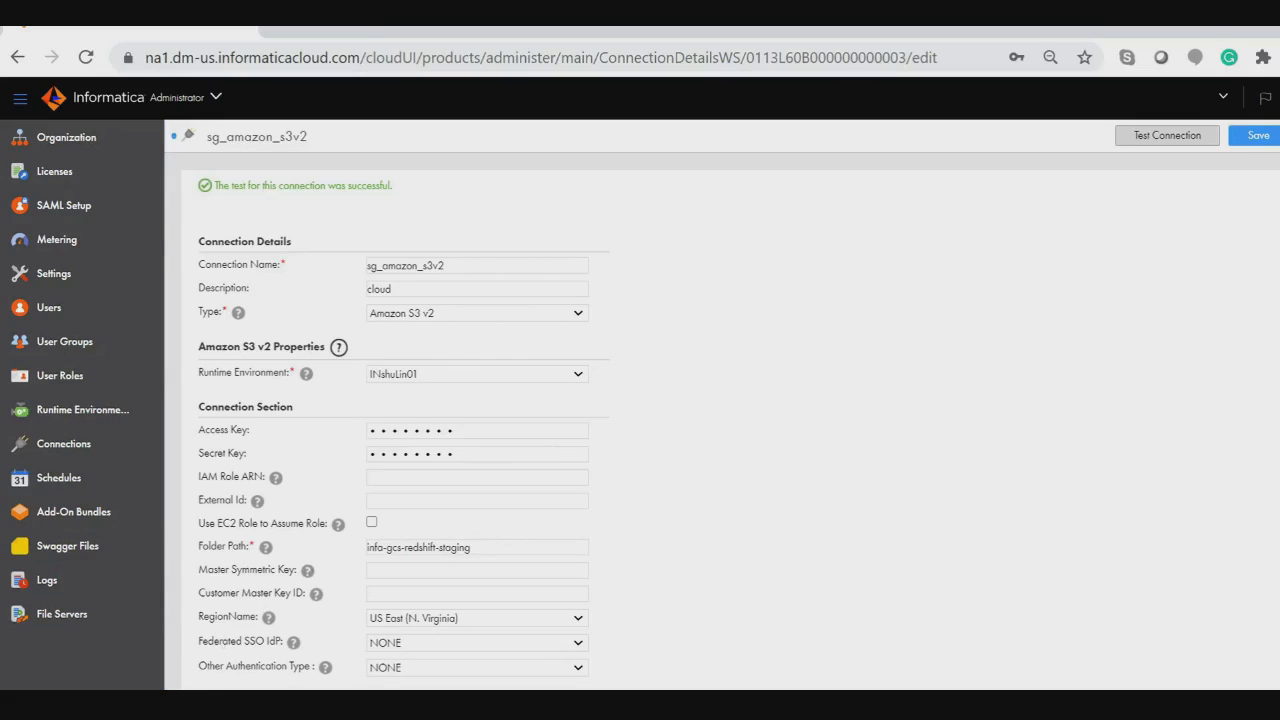
# Review the RegionName and Other Authentication Type options of the Amazon S3 v2 connection, and test the connection.
pyautogui.click(410, 618)
pyautogui.scroll(-1, 500, 400)
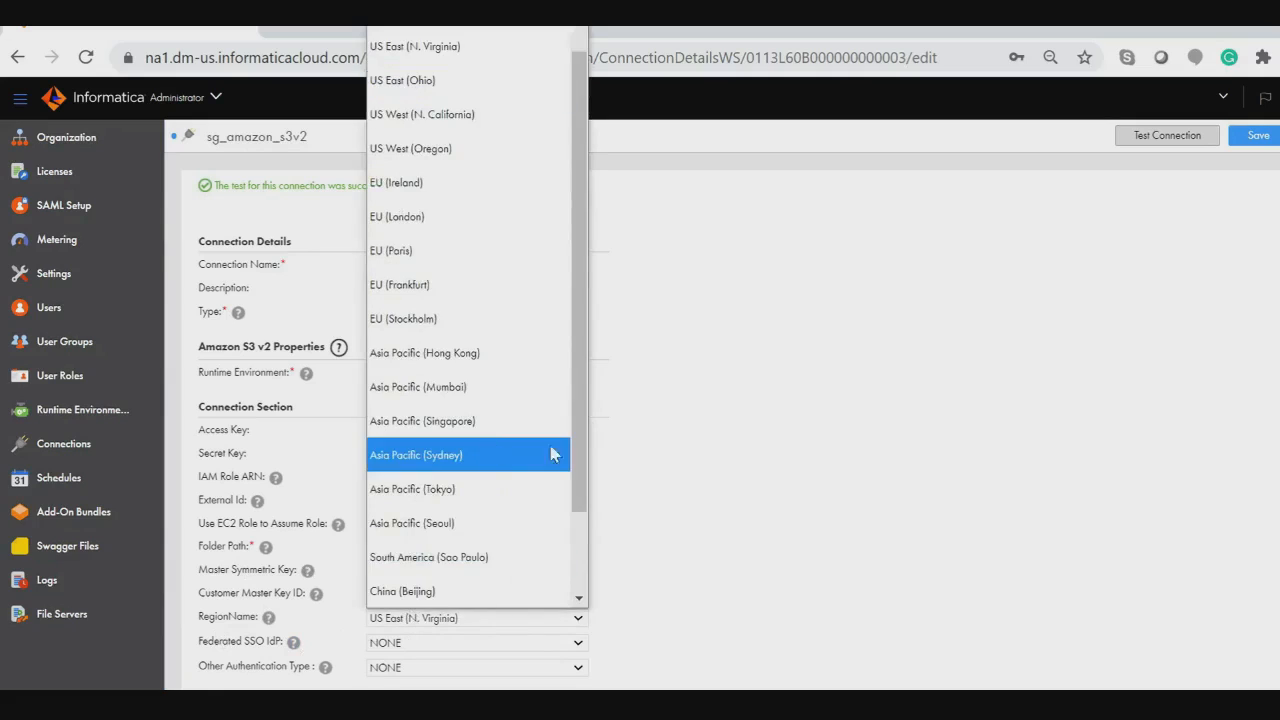
pyautogui.click(796, 459)
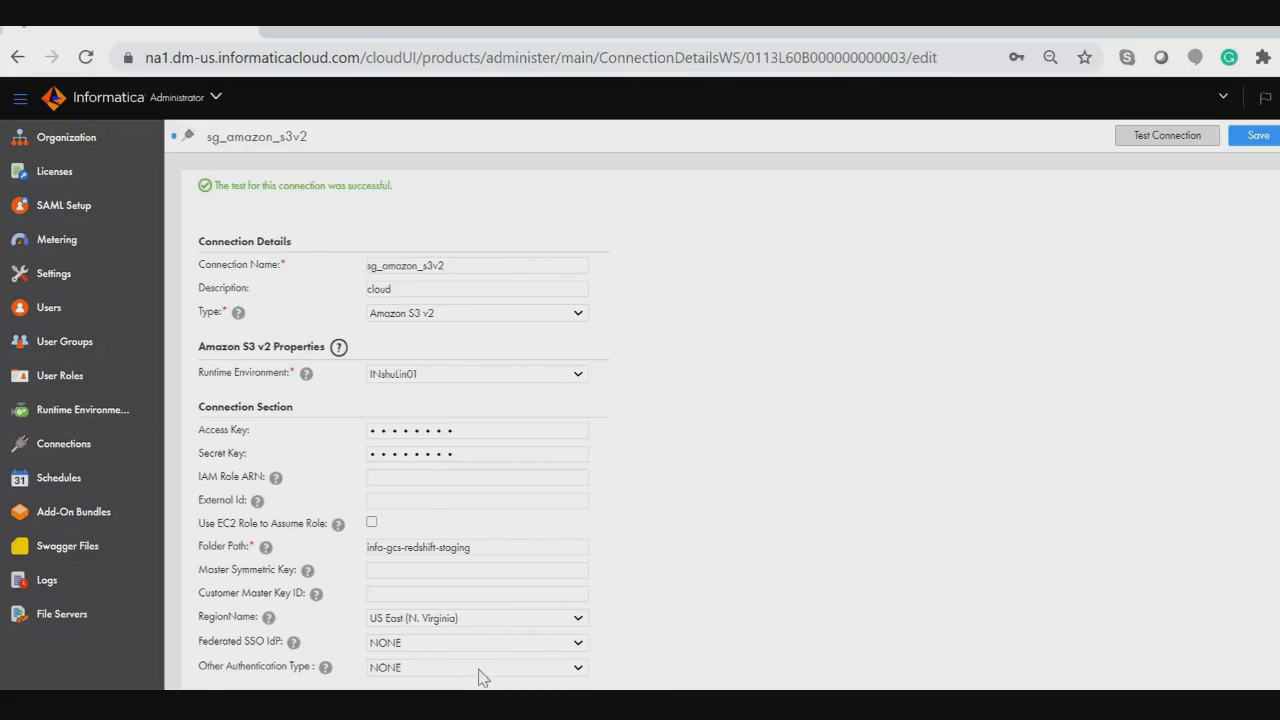
pyautogui.click(407, 672)
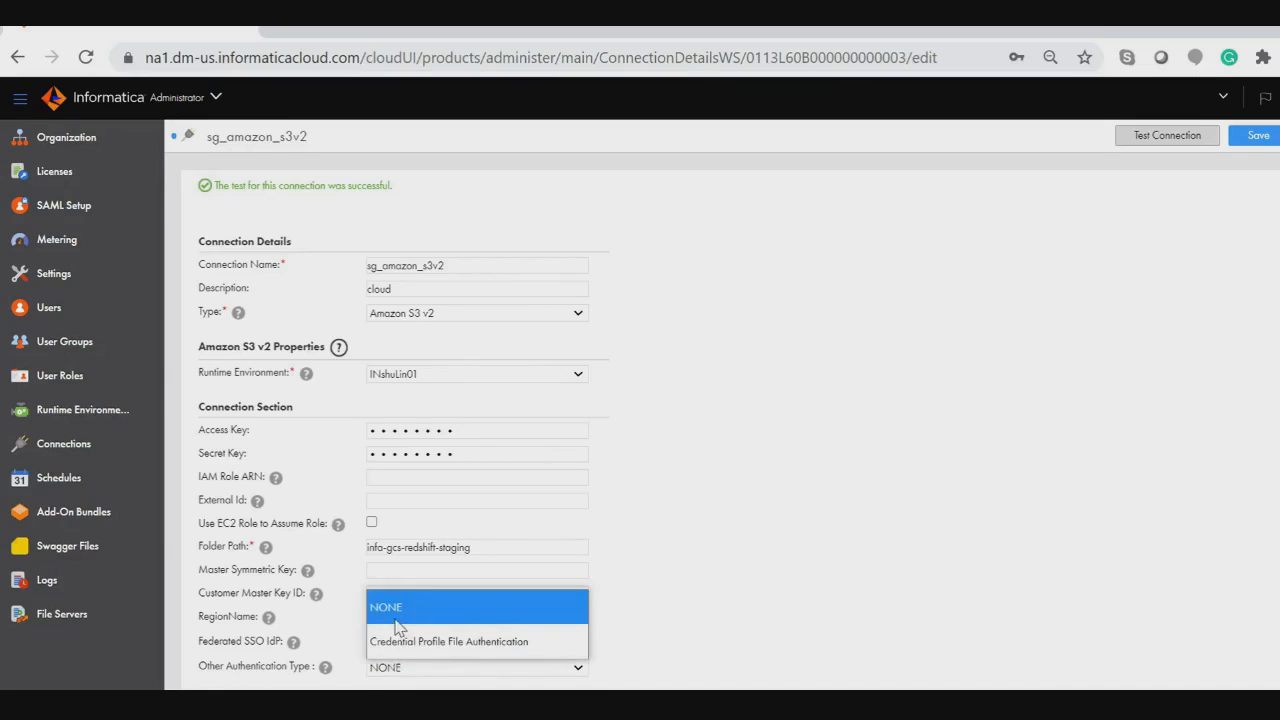
pyautogui.click(734, 540)
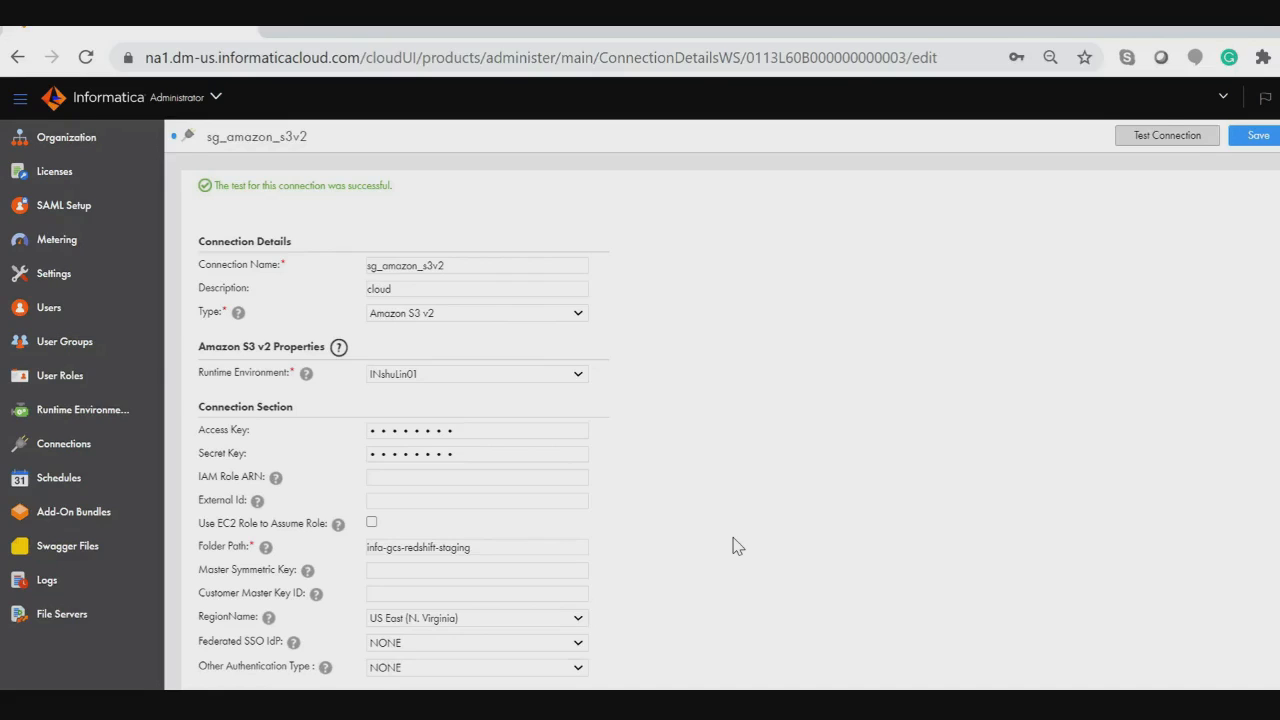
pyautogui.click(1180, 135)
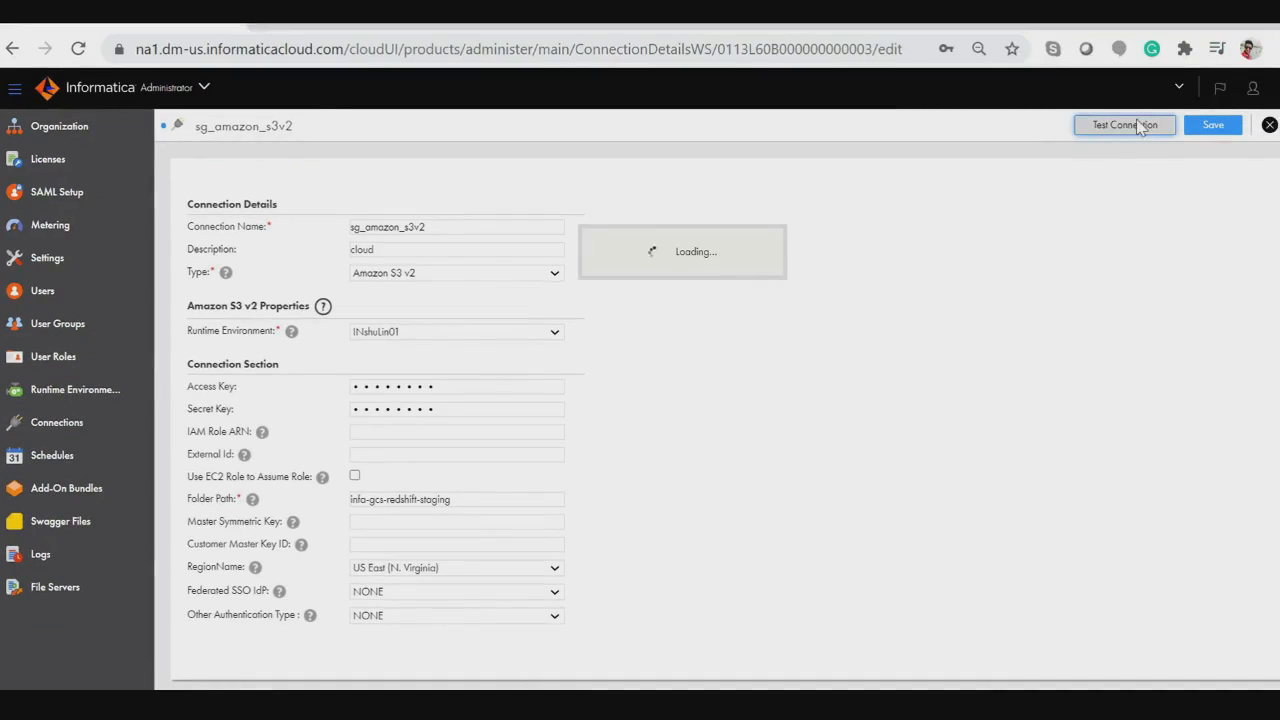
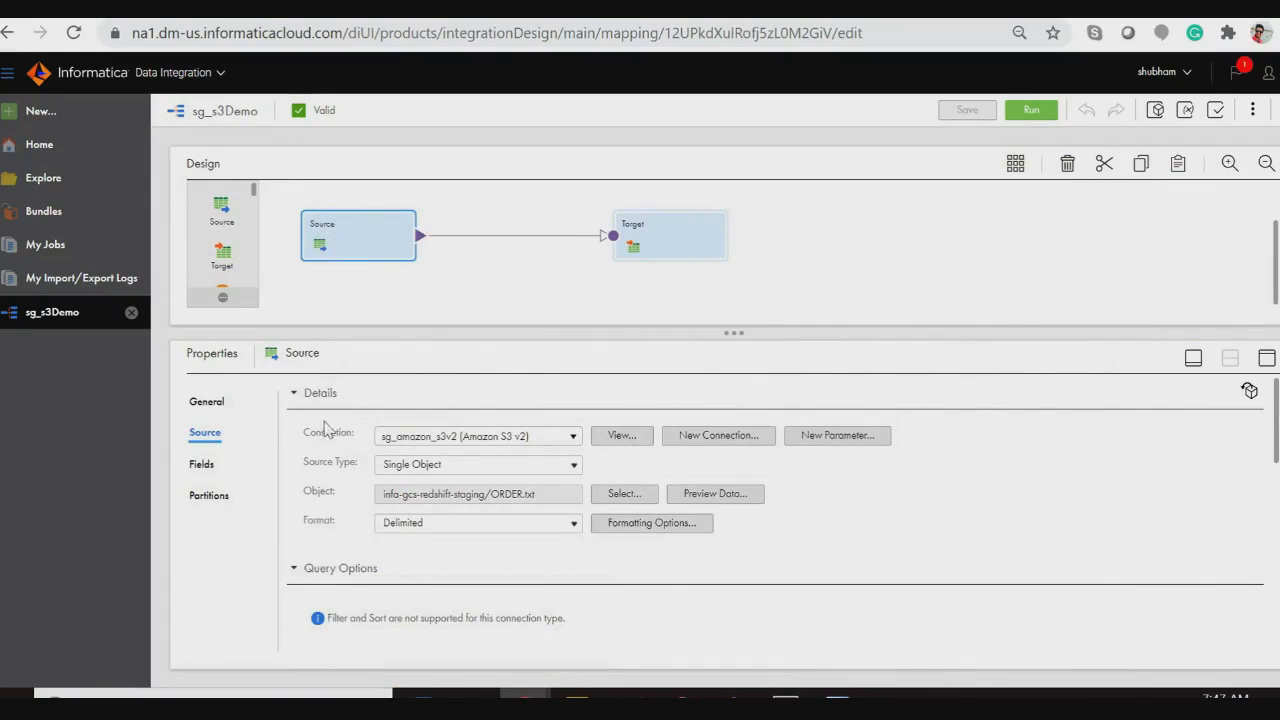
# Select ORDER.txt from the infa-gcs-redshift-staging package as the single source object and set its format to Delimited.
pyautogui.click(405, 467)
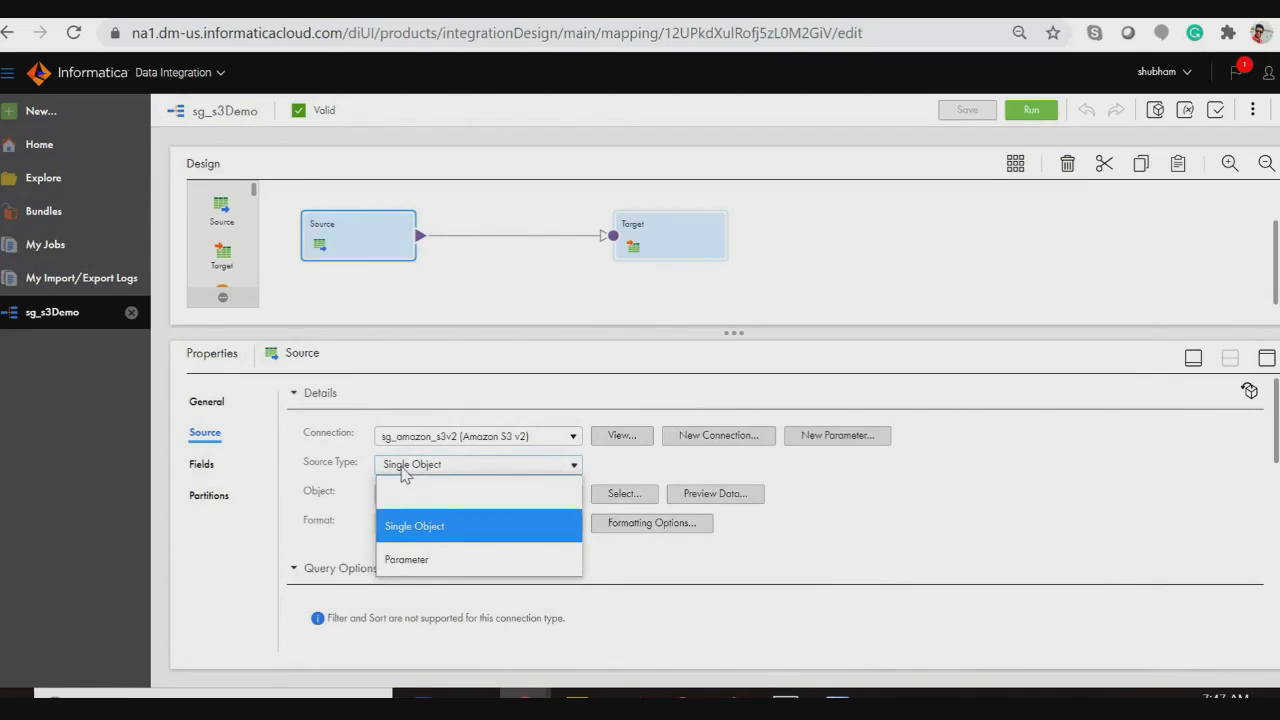
pyautogui.click(930, 521)
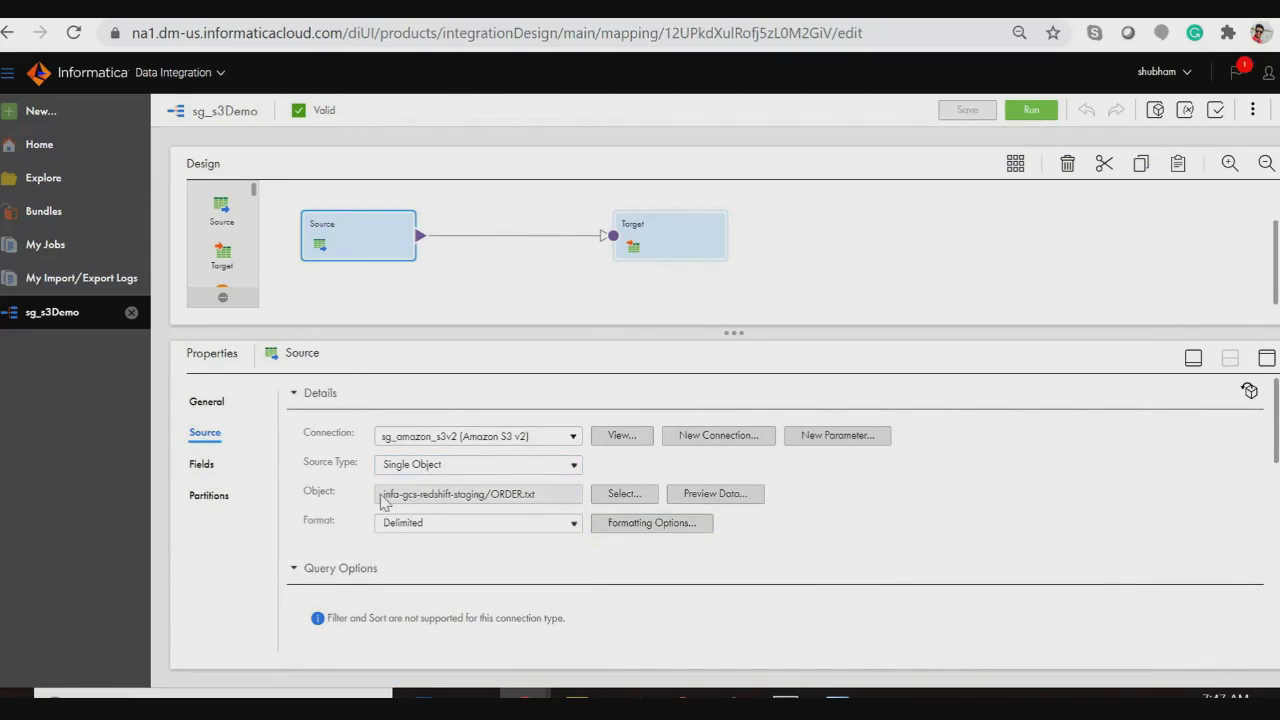
pyautogui.click(624, 495)
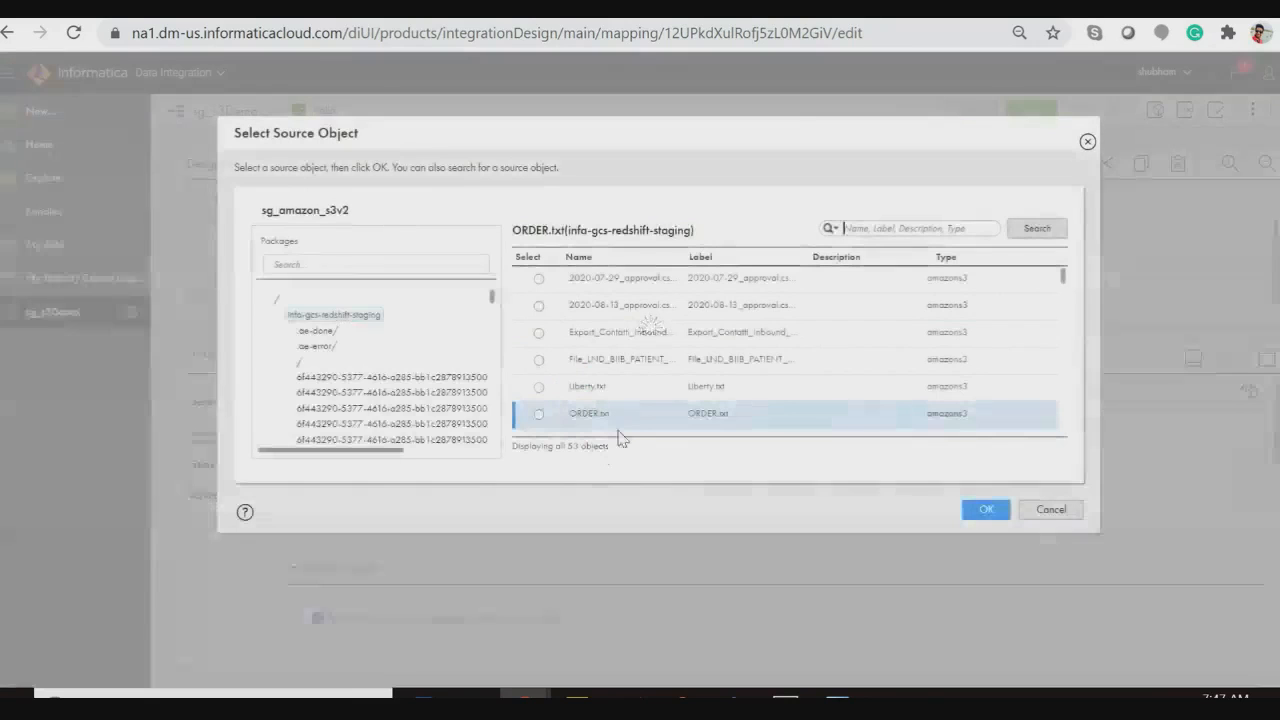
pyautogui.click(539, 414)
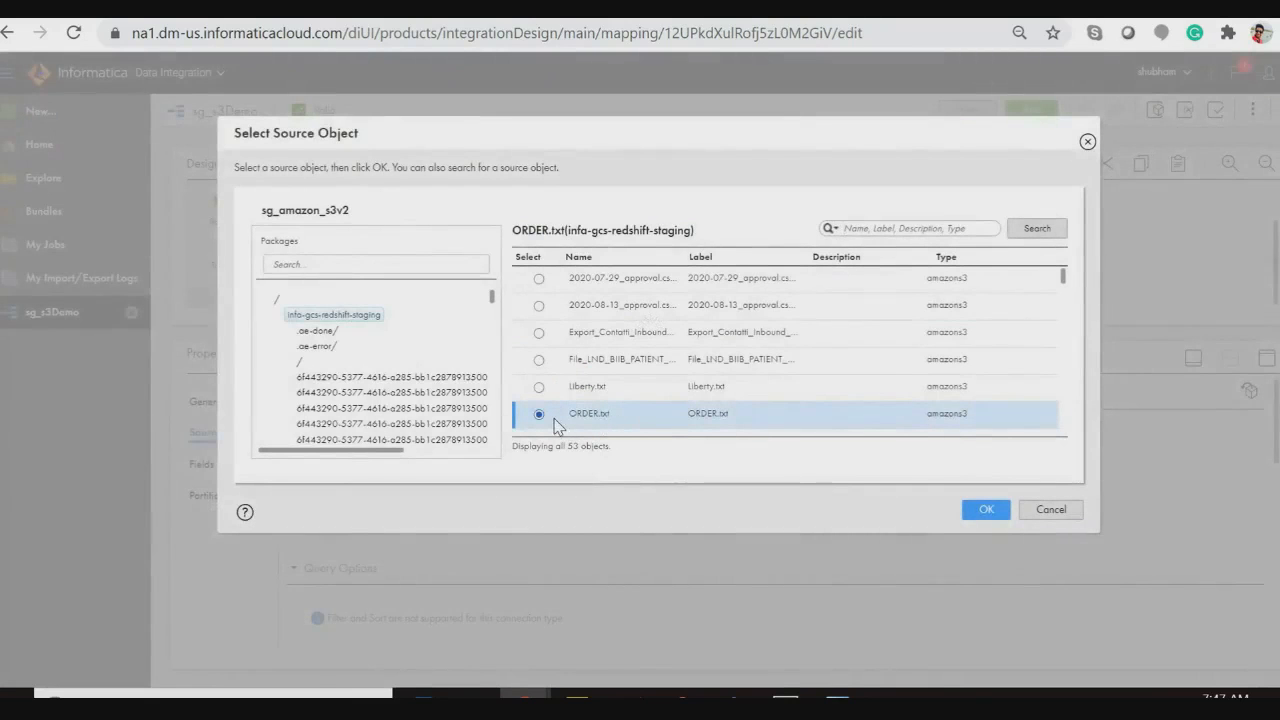
pyautogui.click(986, 511)
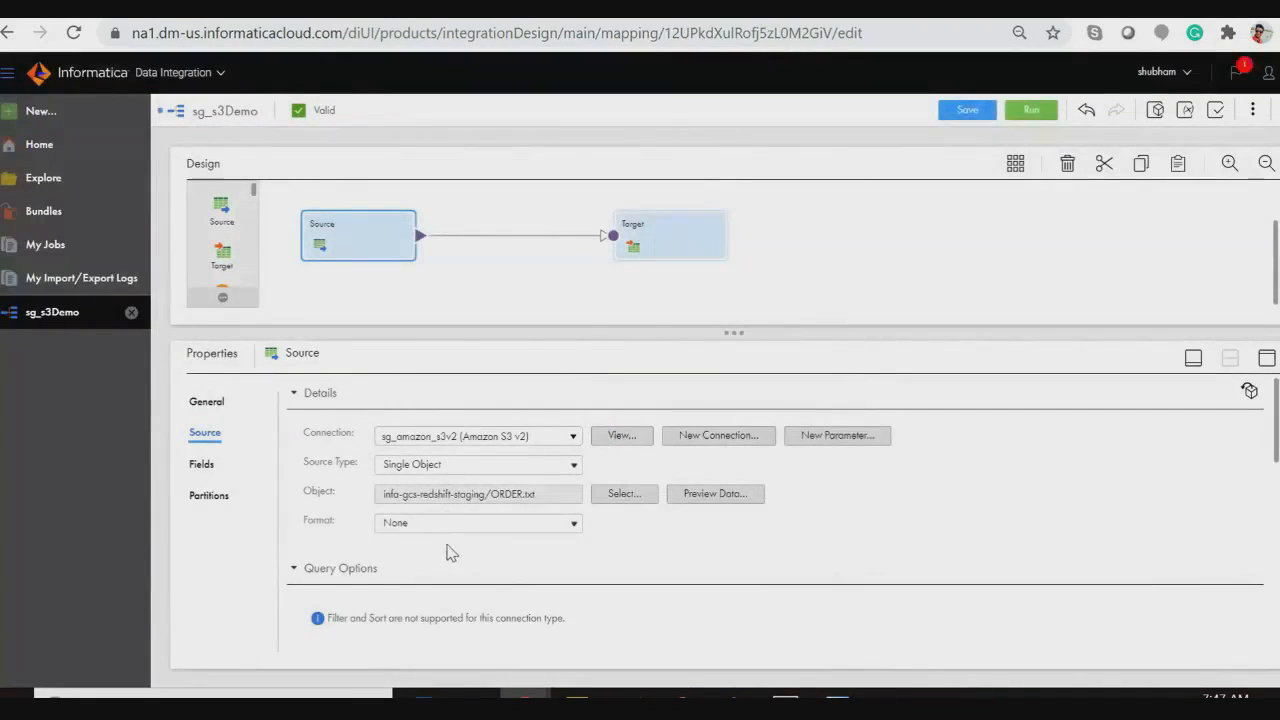
pyautogui.click(437, 524)
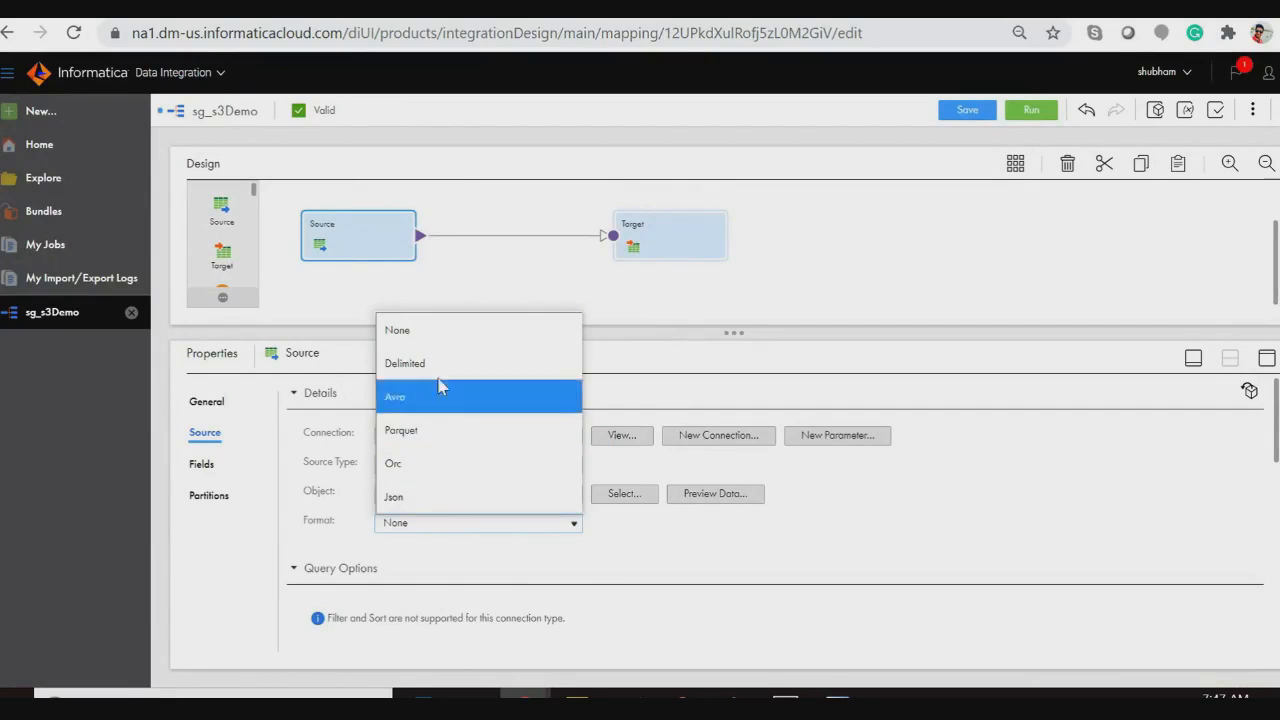
pyautogui.click(437, 366)
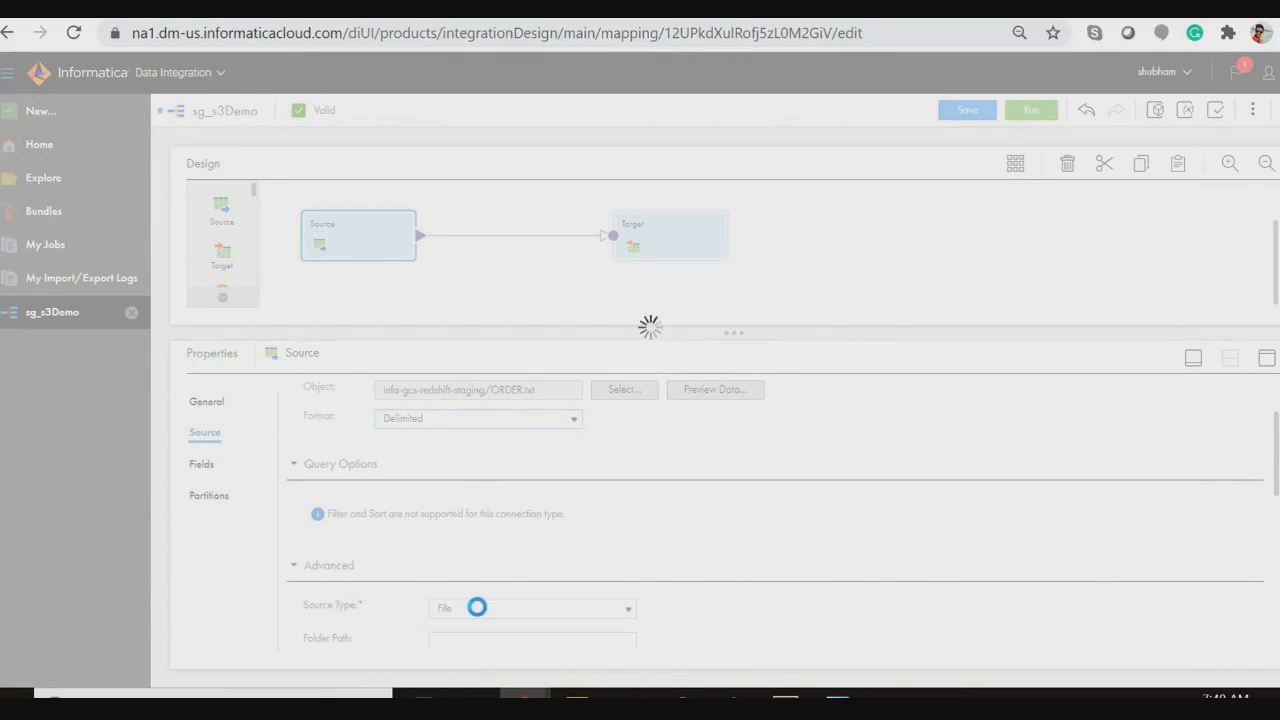
# Examine the source's advanced properties, including the Source Type, Compression Format and Tracing Level settings.
pyautogui.scroll(-2, 486, 609)
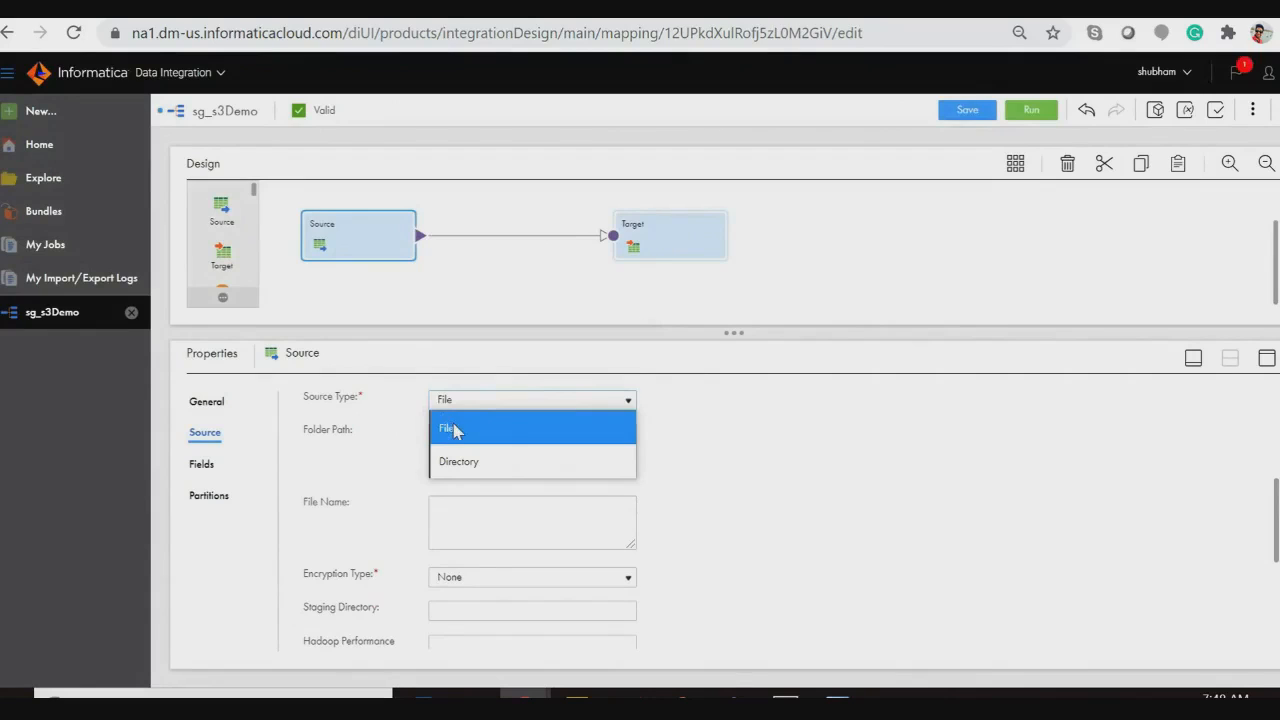
pyautogui.click(810, 460)
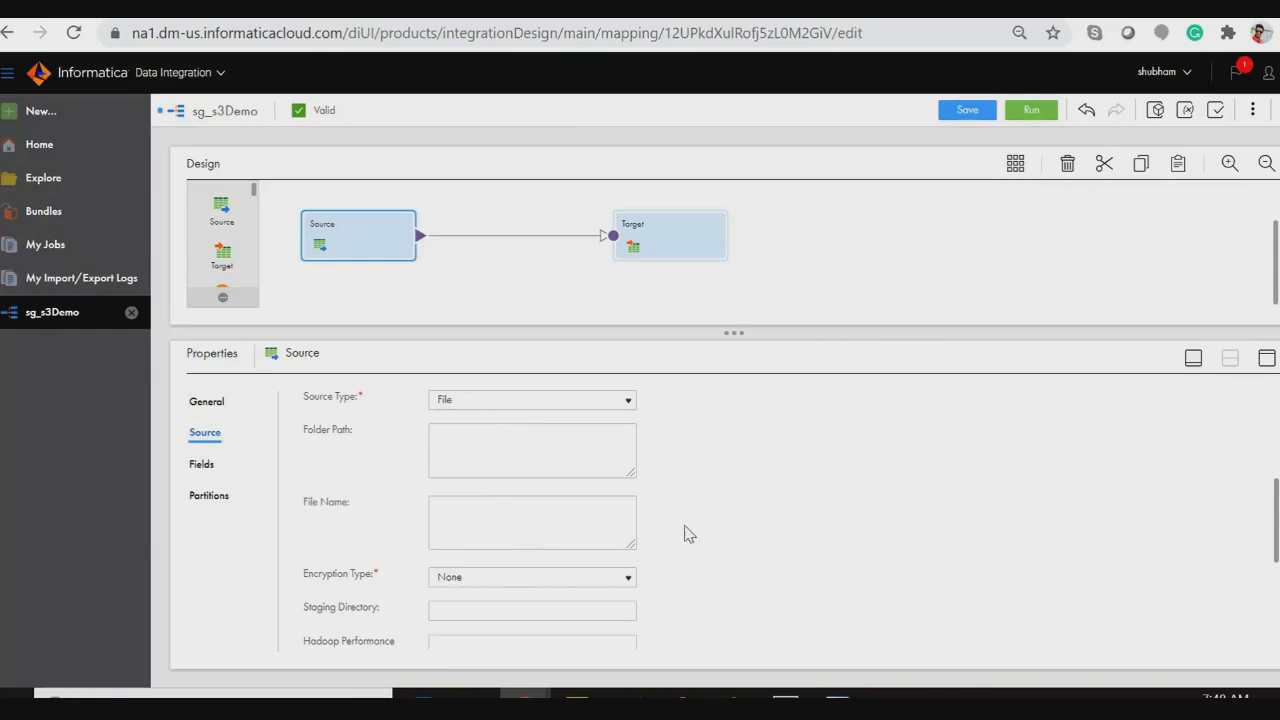
pyautogui.scroll(-1, 683, 531)
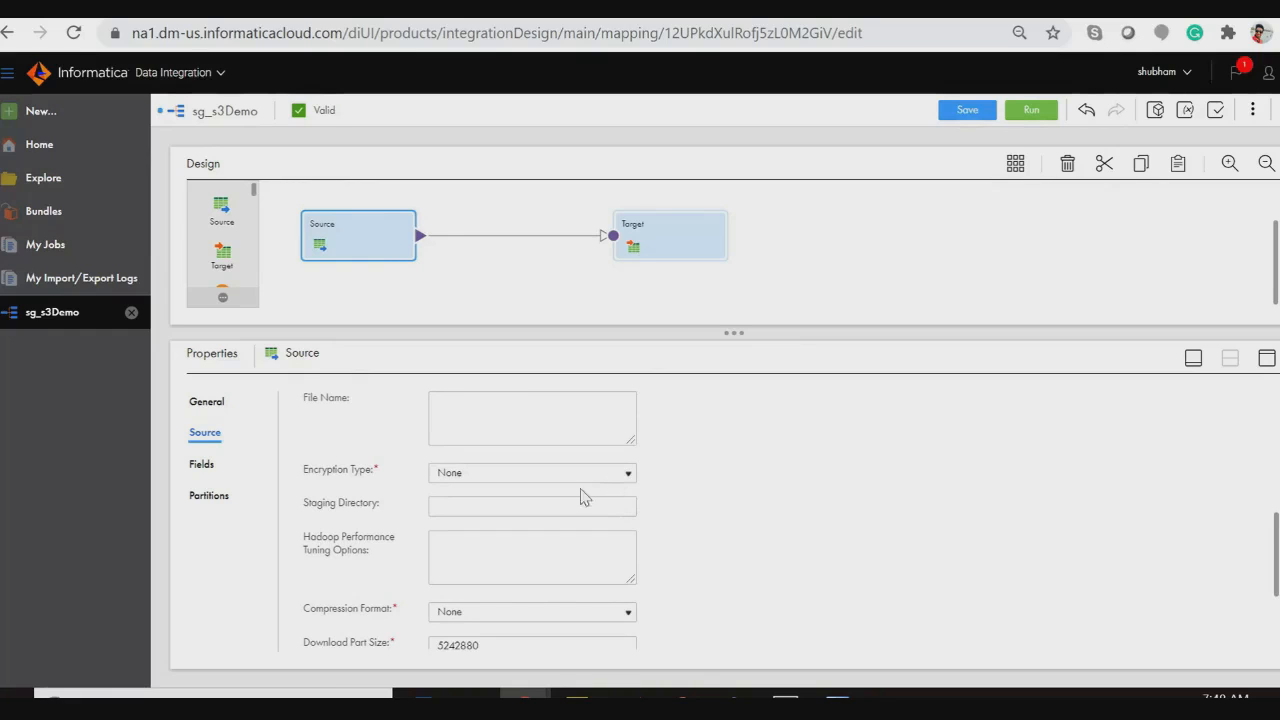
pyautogui.scroll(-1, 586, 494)
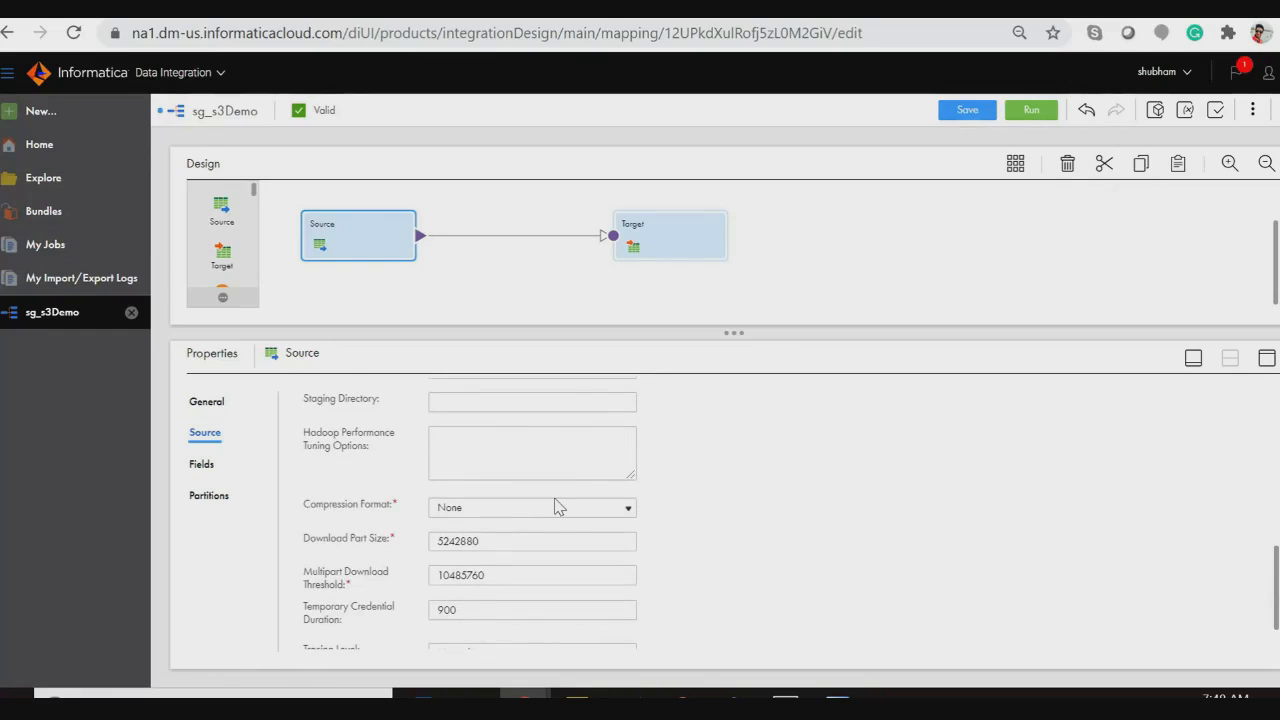
pyautogui.scroll(1, 558, 507)
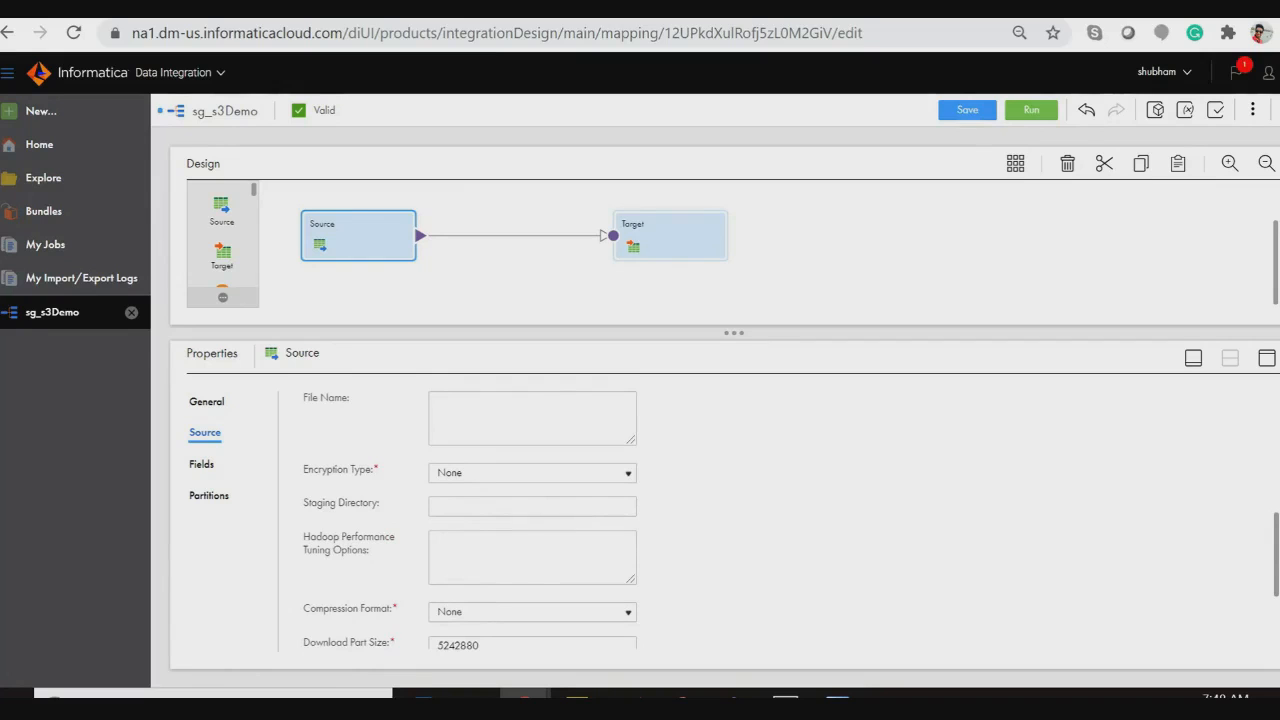
pyautogui.scroll(-1, 555, 523)
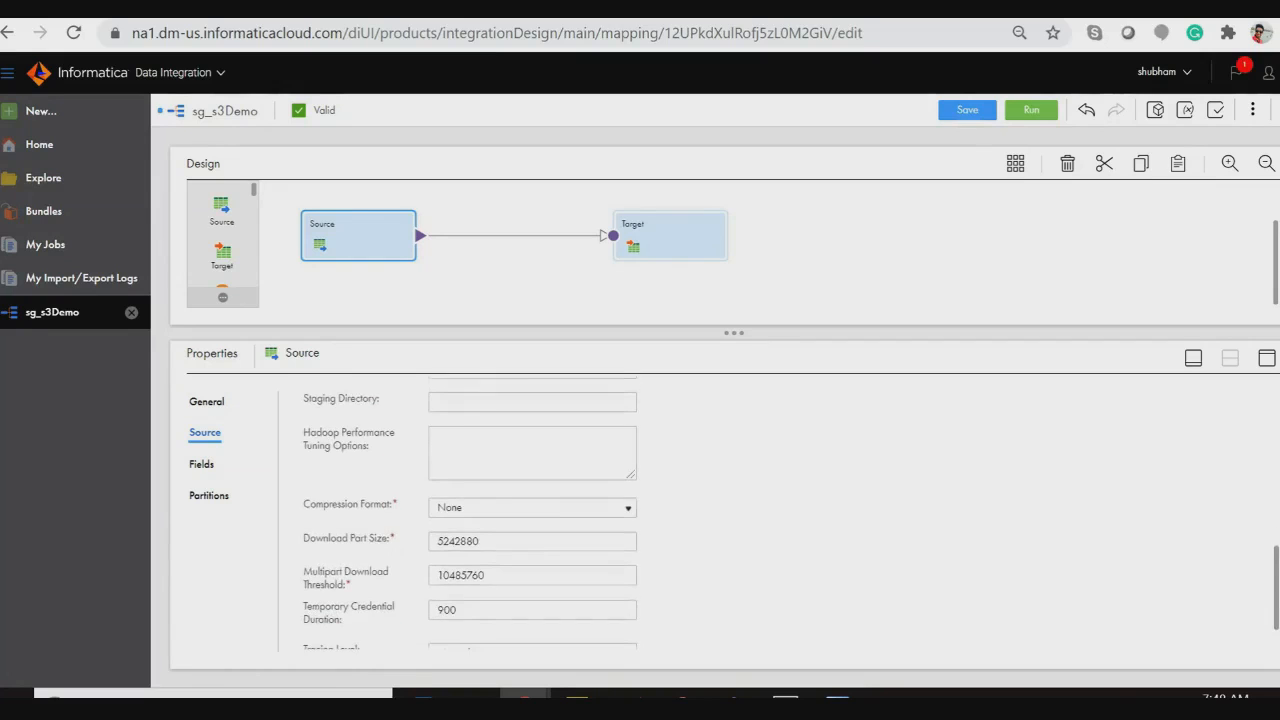
pyautogui.click(551, 513)
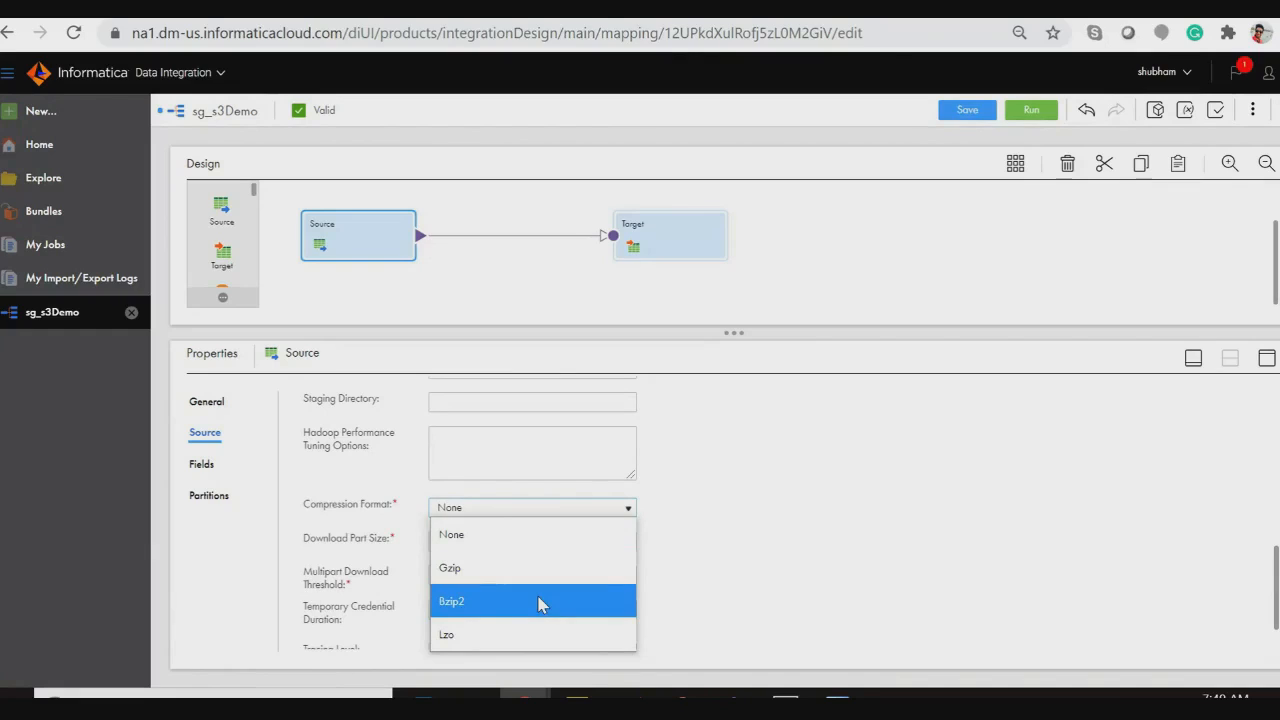
pyautogui.scroll(-1, 717, 563)
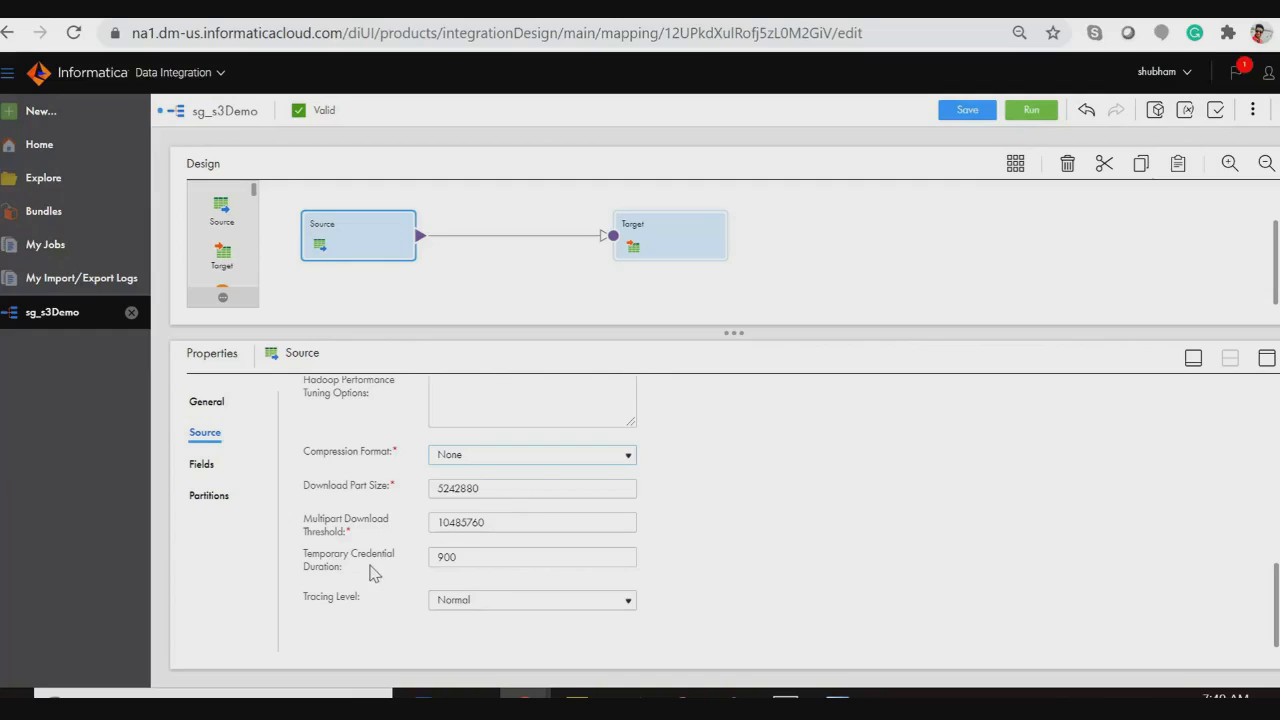
pyautogui.click(504, 601)
pyautogui.click(505, 603)
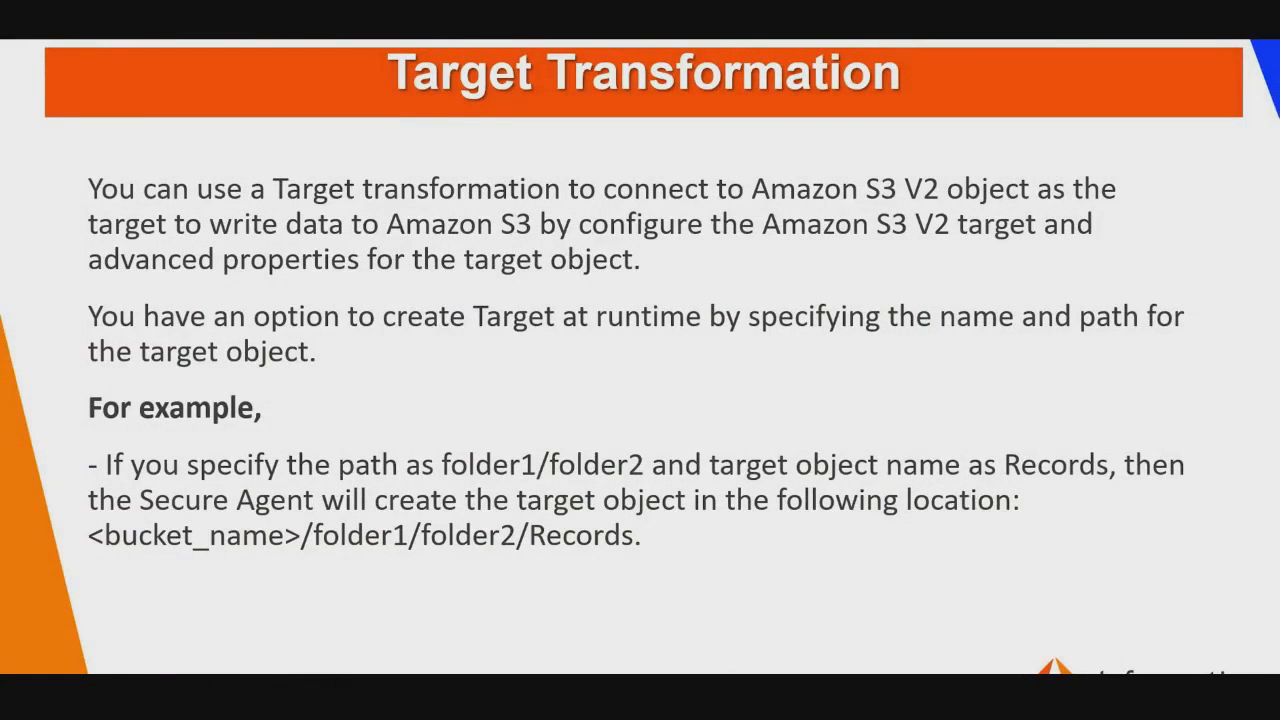
pyautogui.press('Escape')
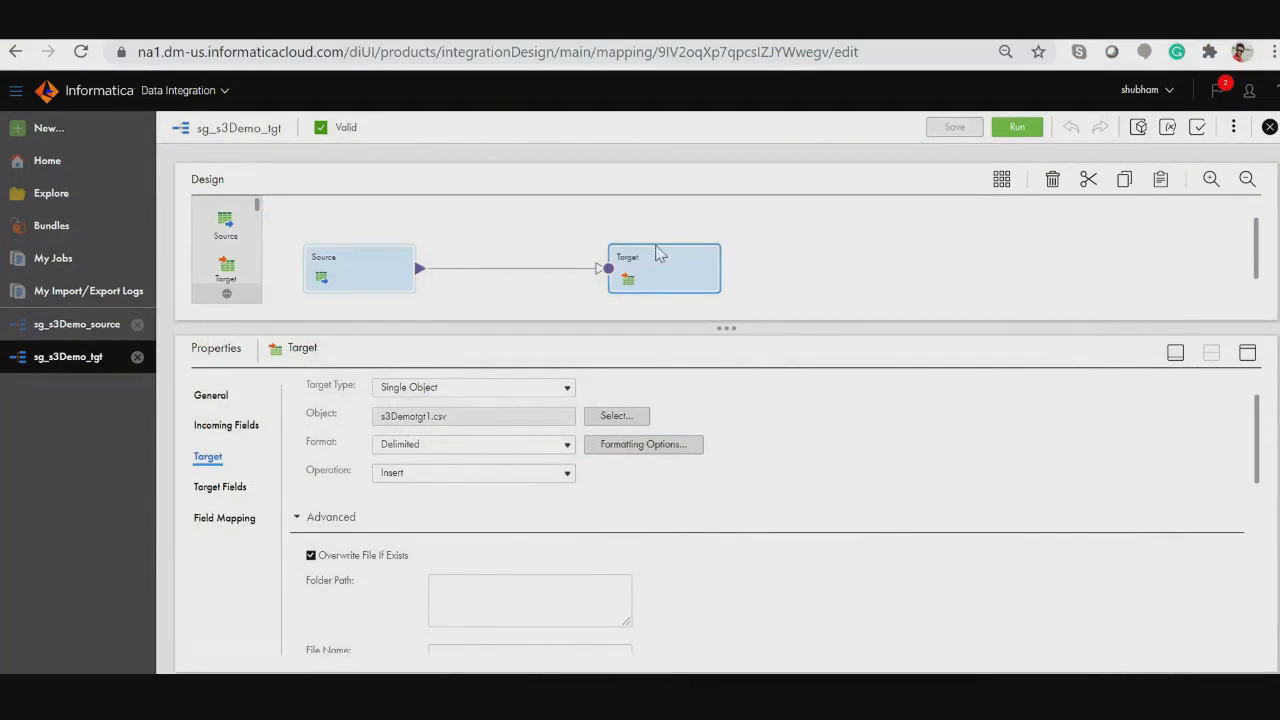
# Review the available Target Type, Format and Operation options of the Target transformation in the sg_s3Demo_tgt mapping.
pyautogui.scroll(1, 470, 457)
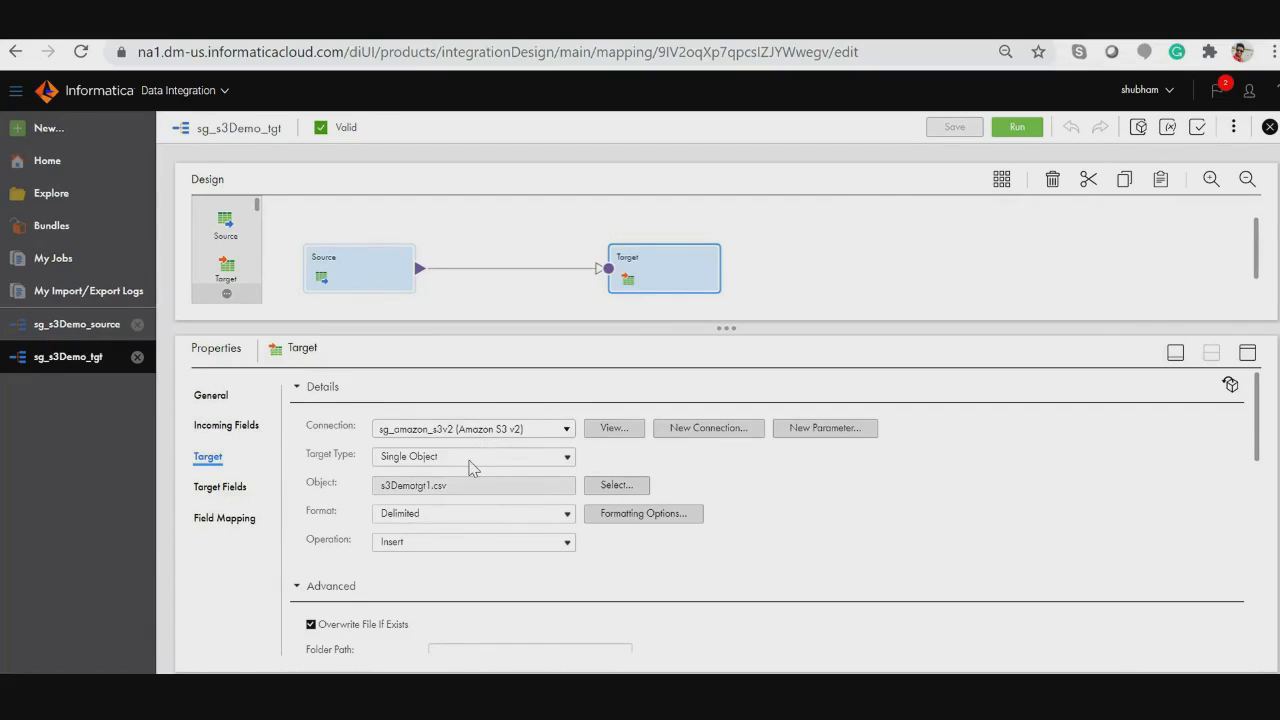
pyautogui.click(473, 458)
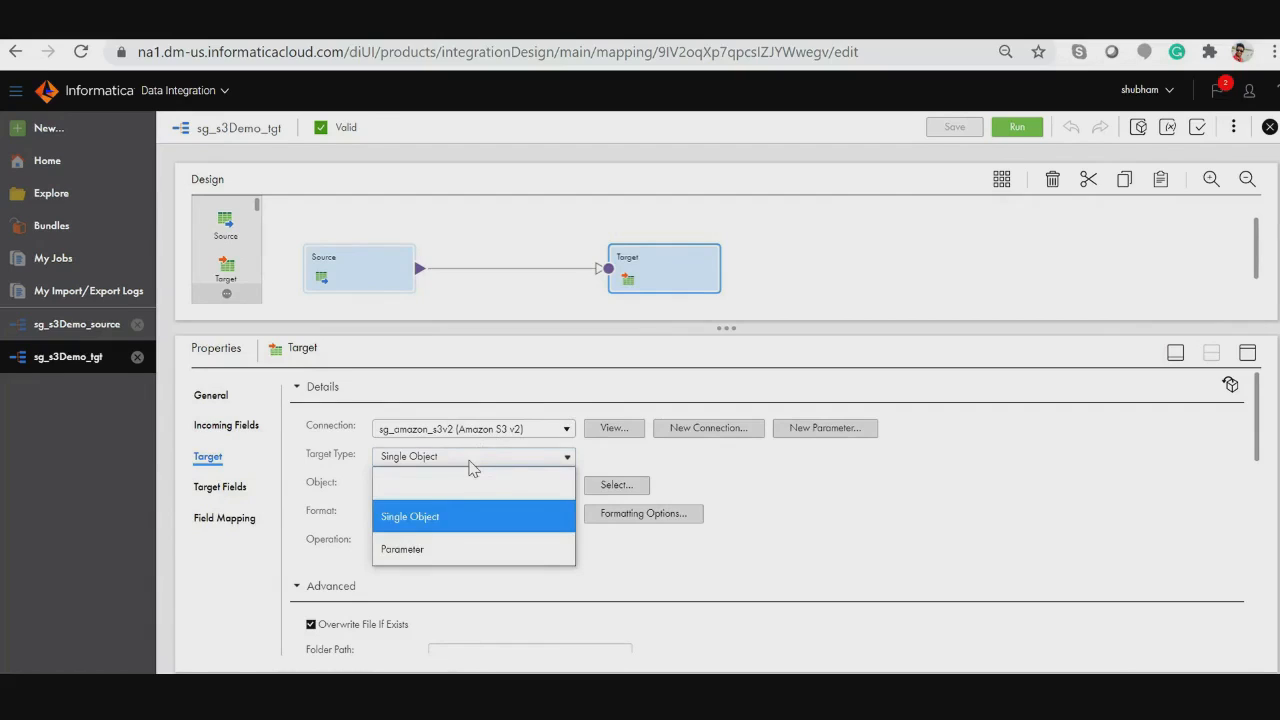
pyautogui.click(778, 496)
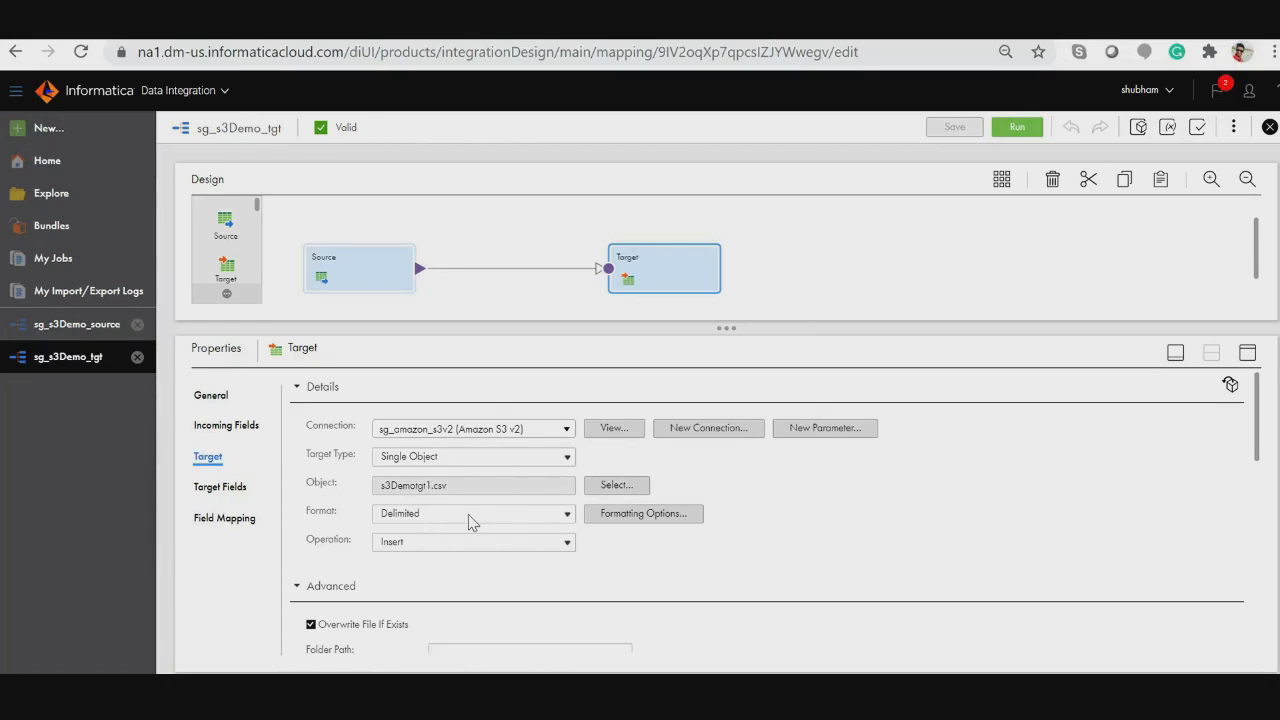
pyautogui.click(471, 521)
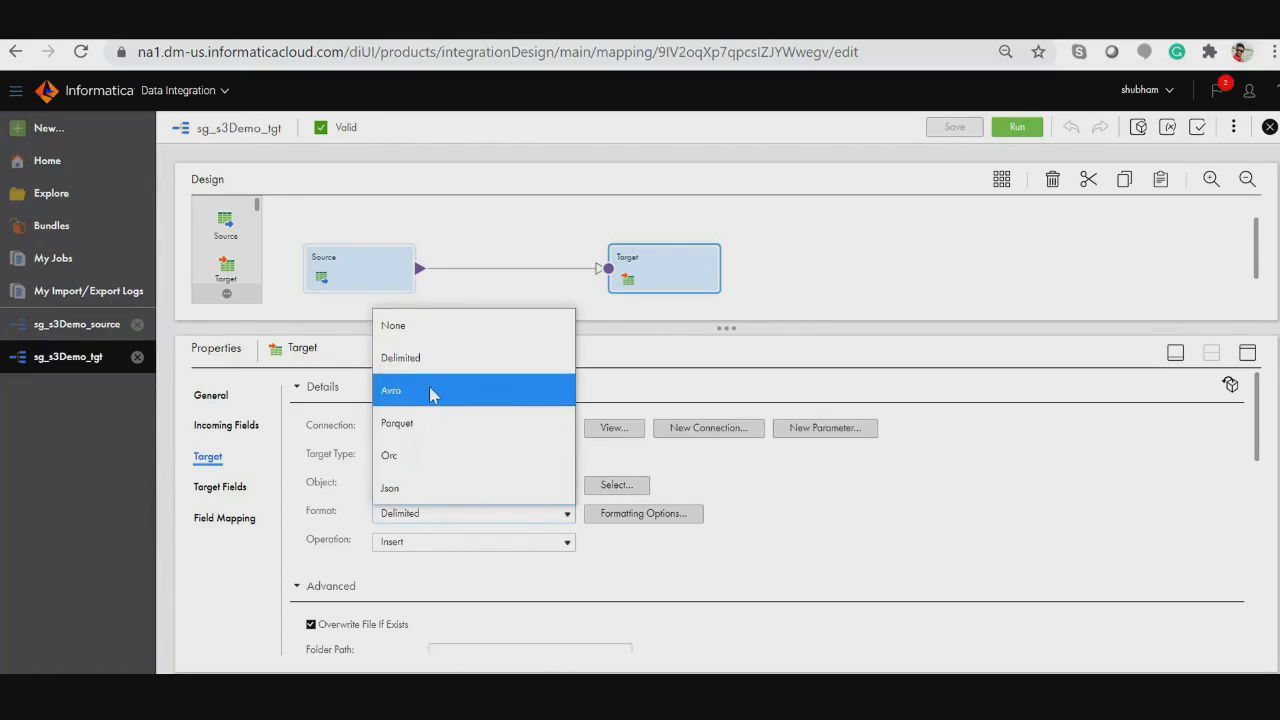
pyautogui.click(855, 490)
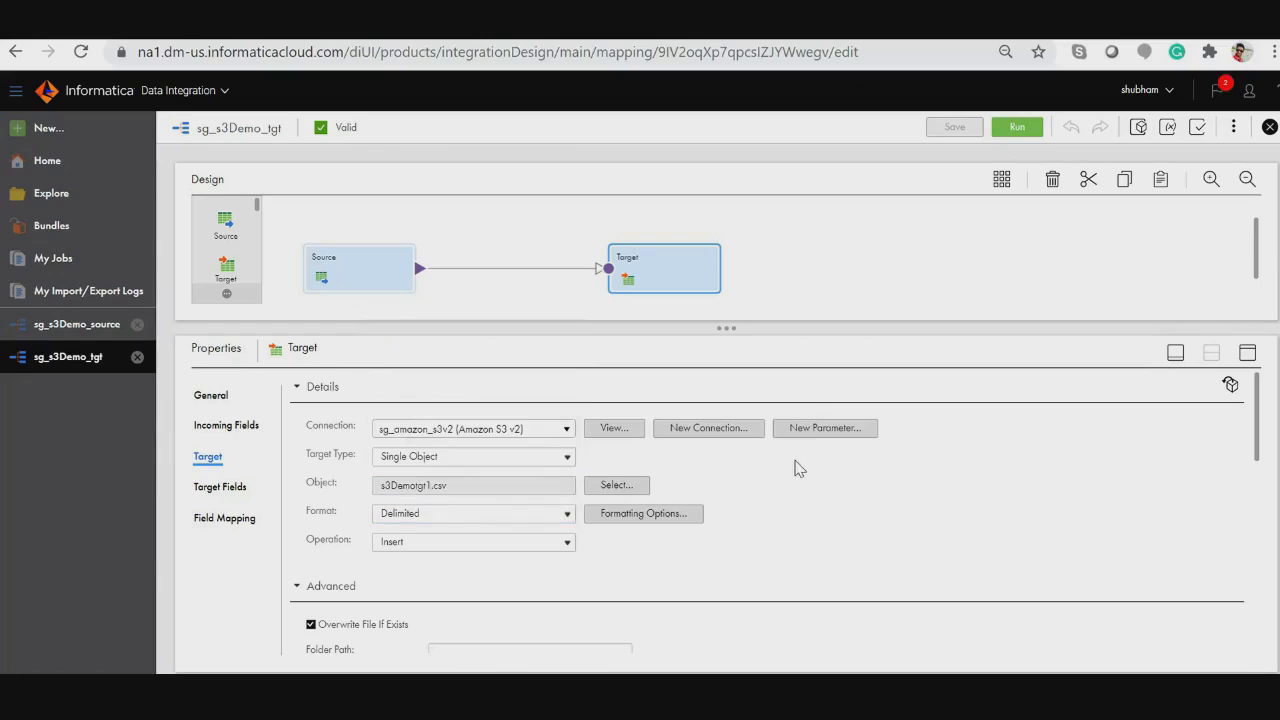
pyautogui.click(466, 545)
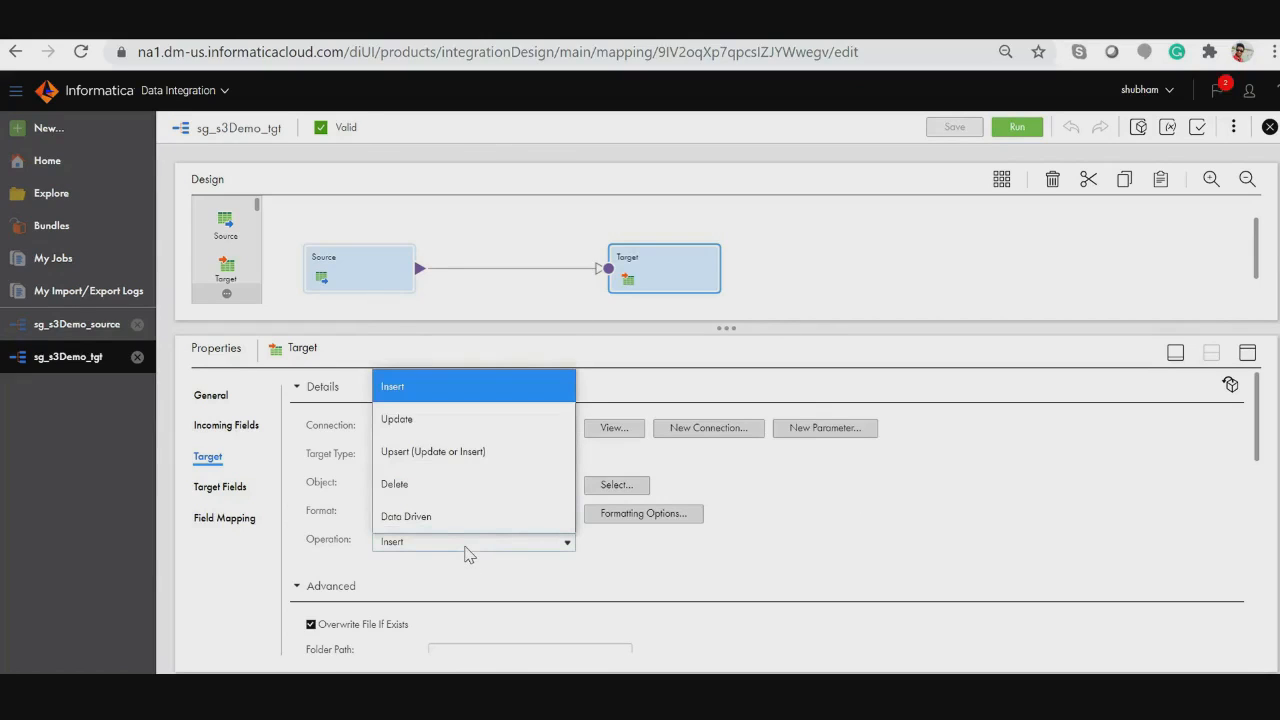
pyautogui.click(574, 601)
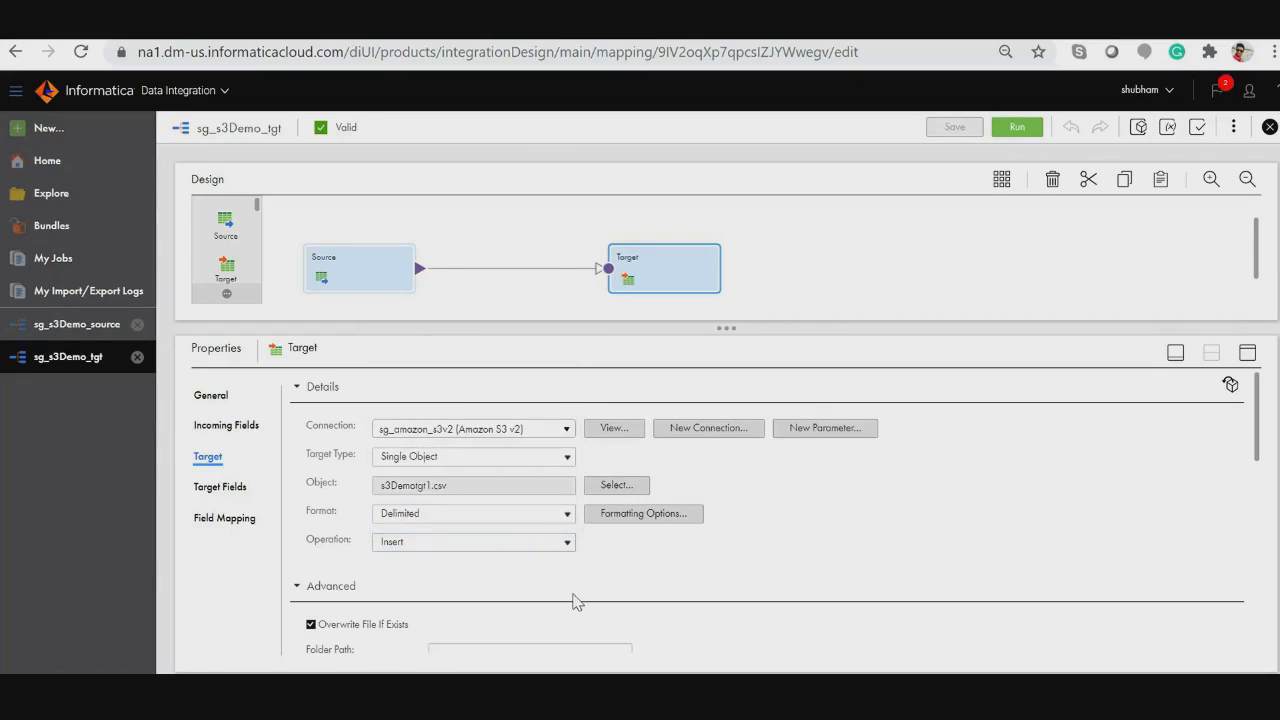
# Examine the Target's advanced properties from Overwrite File If Exists to File Name, including the available Encryption Type options.
pyautogui.scroll(-1, 420, 560)
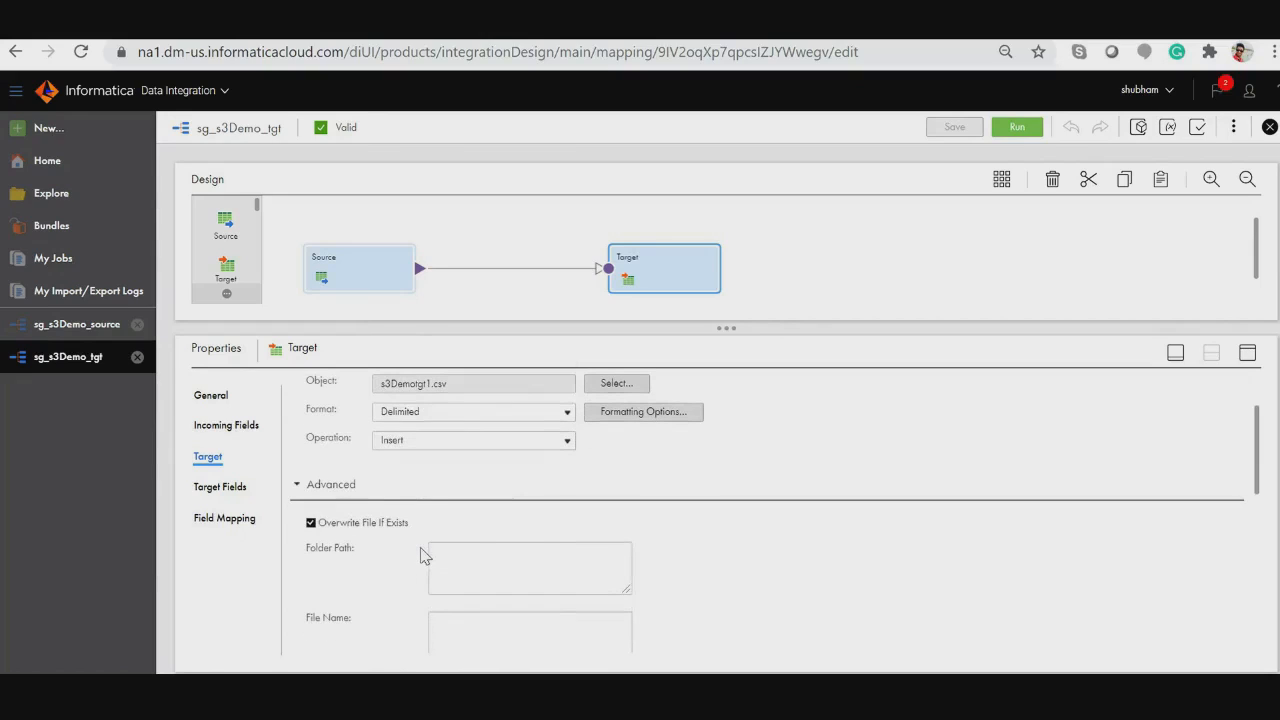
pyautogui.scroll(-1, 380, 515)
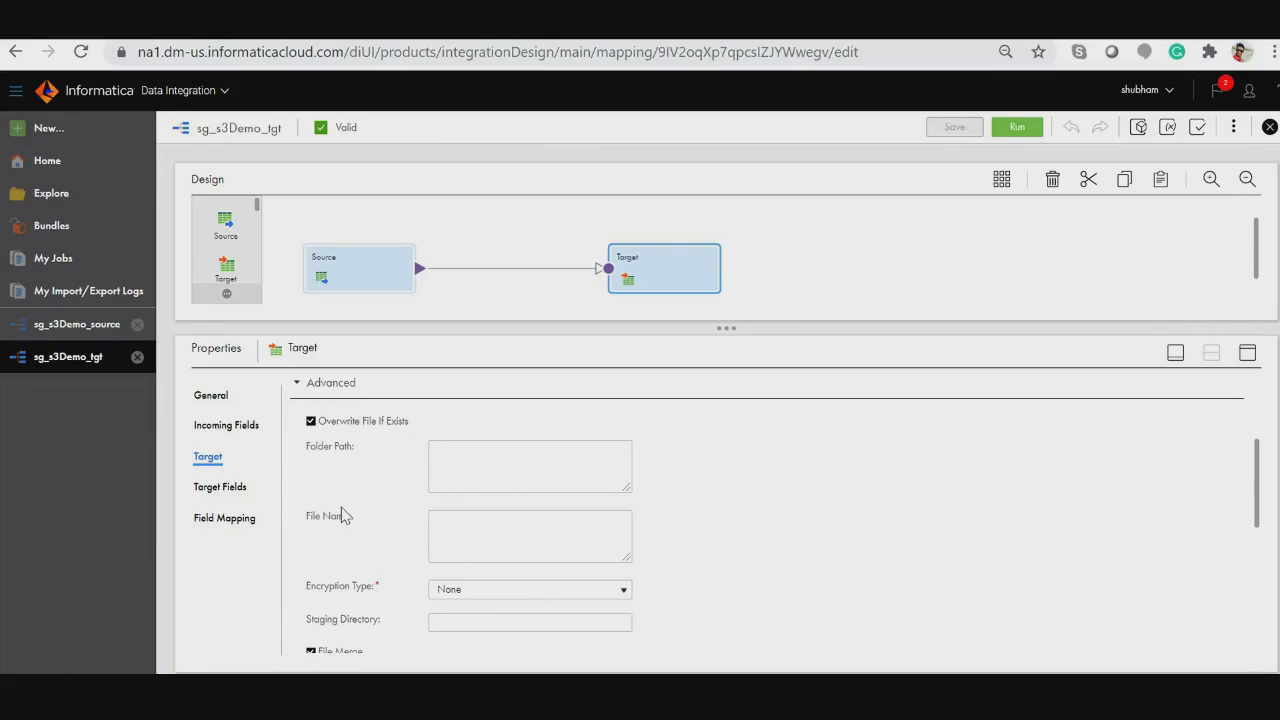
pyautogui.scroll(-1, 342, 515)
pyautogui.click(440, 494)
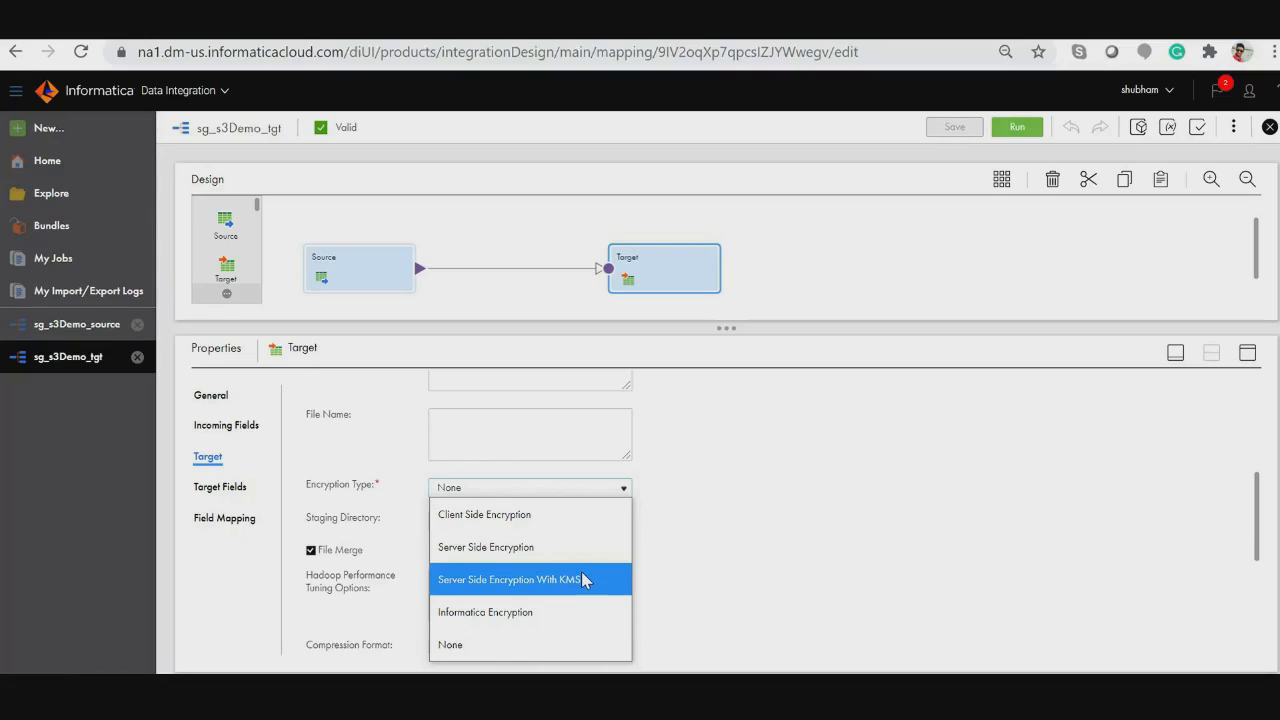
pyautogui.scroll(-1, 706, 563)
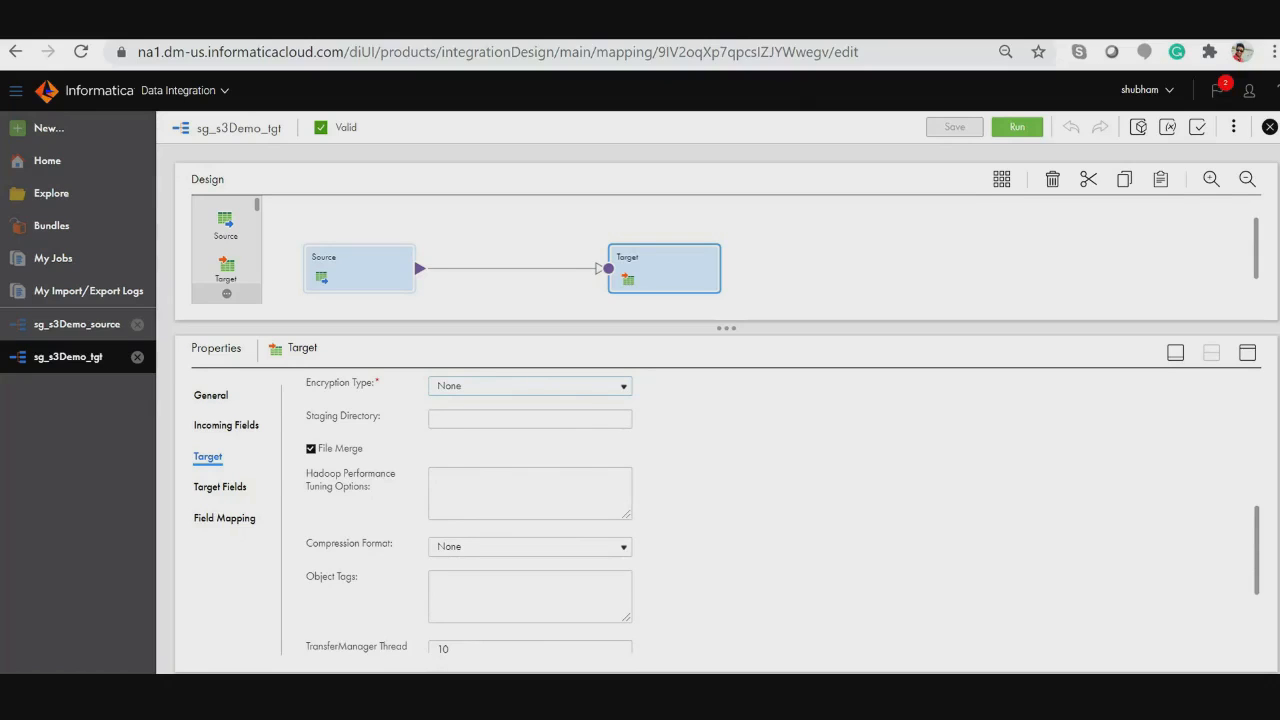
# Review the Target's Compression Format options and its remaining advanced properties, such as Part Size and Forward Rejected Rows.
pyautogui.scroll(-1, 519, 453)
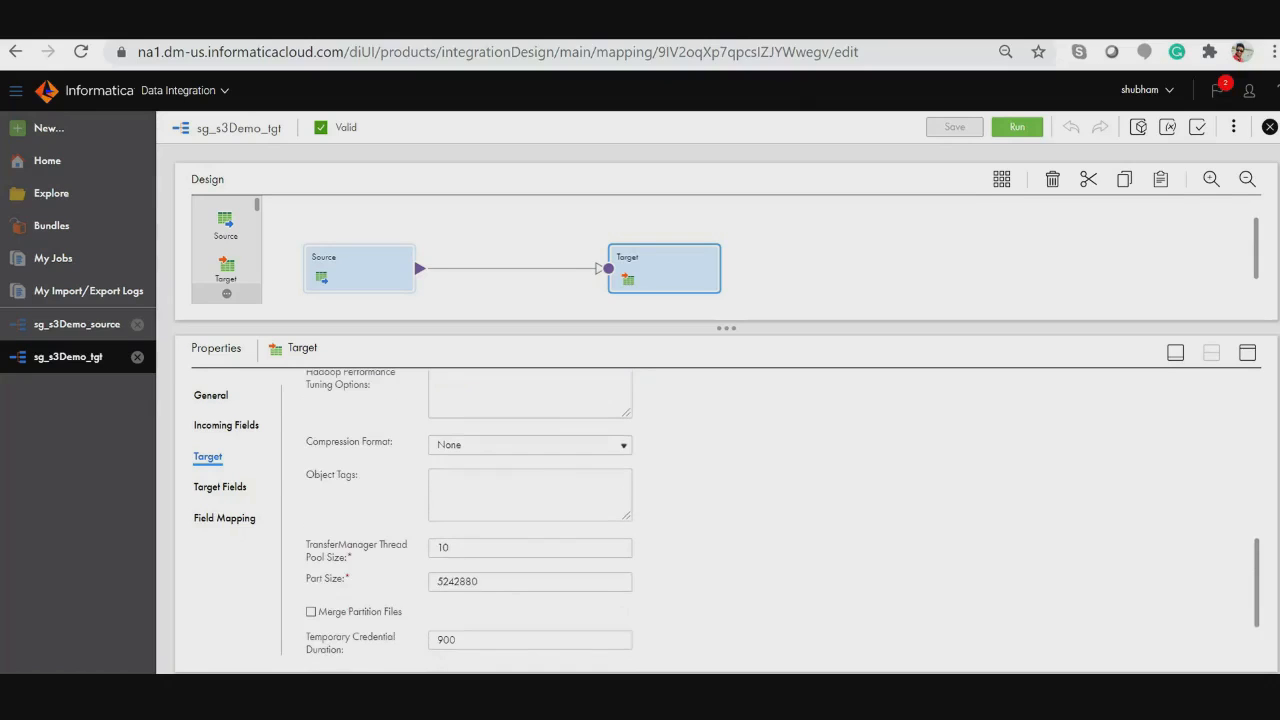
pyautogui.click(519, 445)
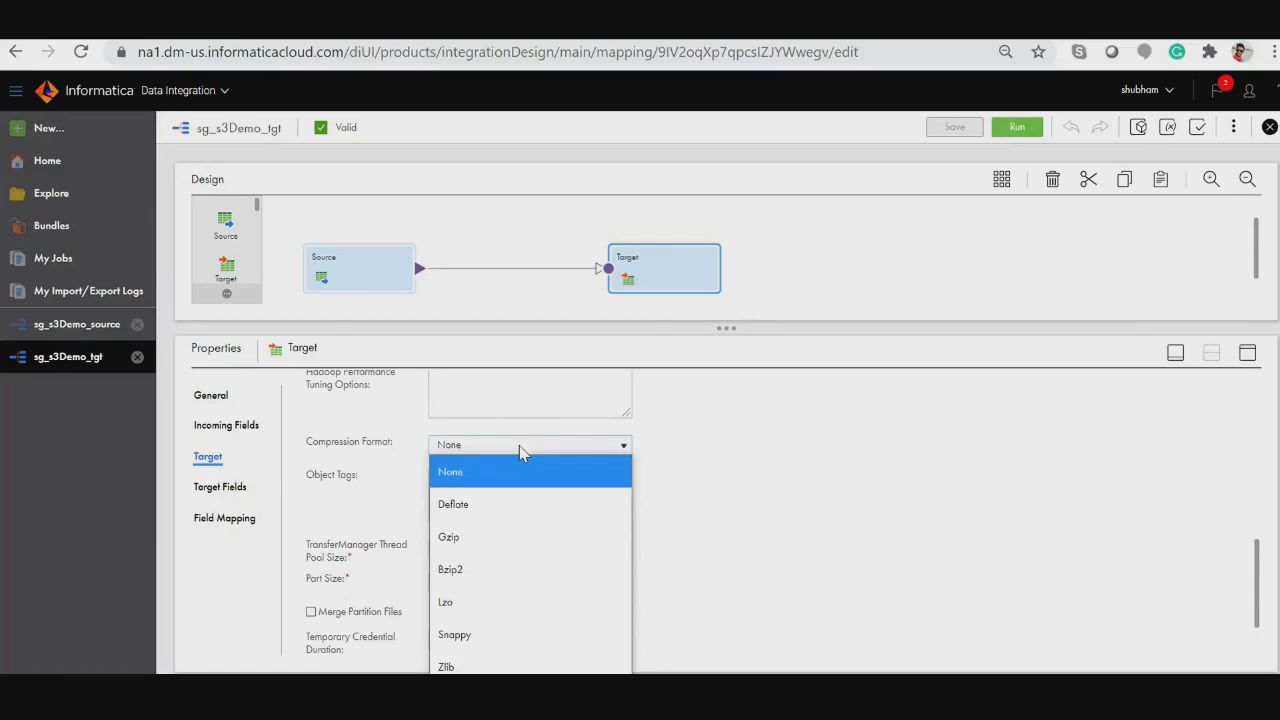
pyautogui.click(740, 521)
pyautogui.scroll(-1, 742, 522)
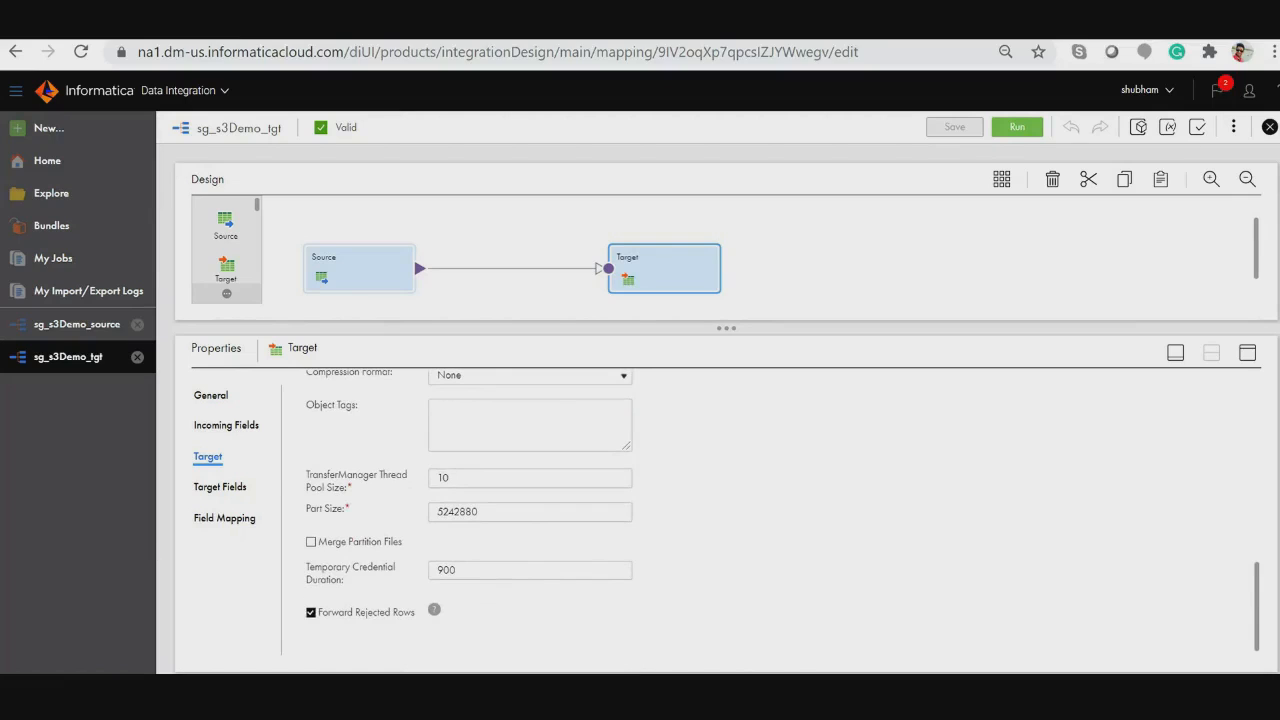
pyautogui.scroll(3, 608, 546)
pyautogui.scroll(-3, 610, 546)
pyautogui.scroll(10, 651, 538)
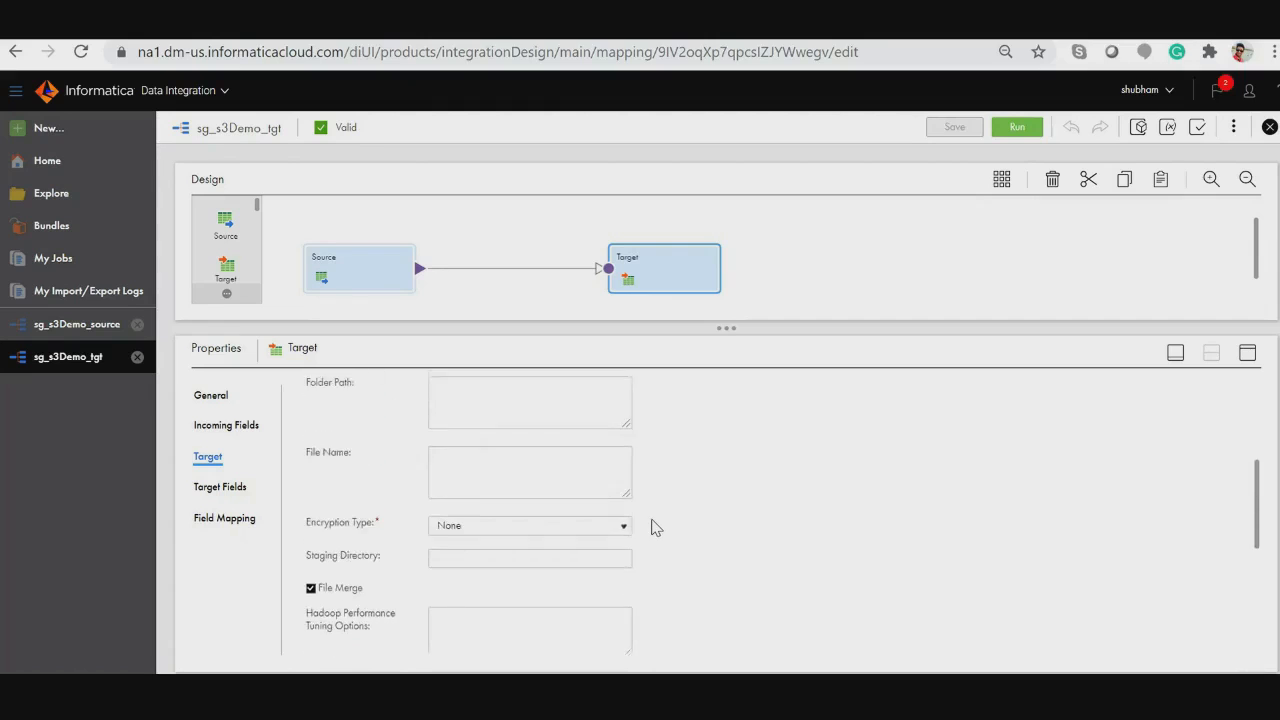
pyautogui.scroll(3, 651, 528)
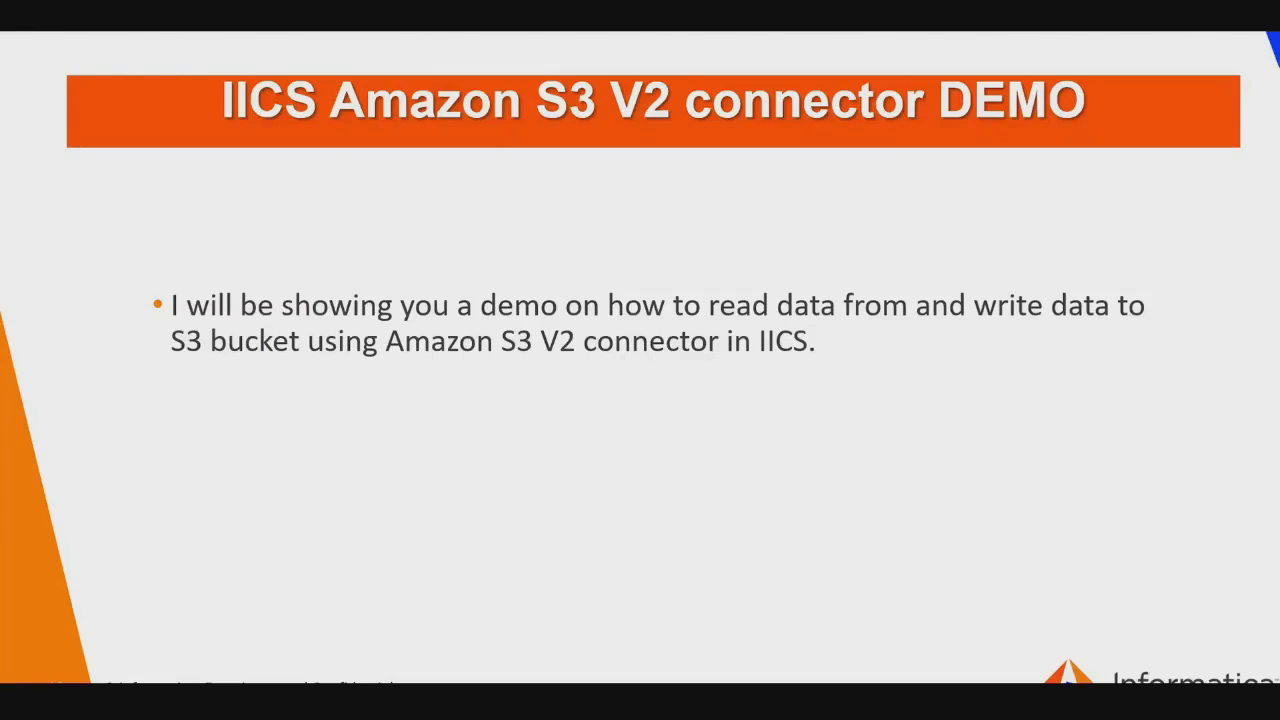
# Leave the slide show for Informatica and review the Source's details, query options, advanced settings and fields in the sg_s3Demo_source mapping.
pyautogui.press('Escape')
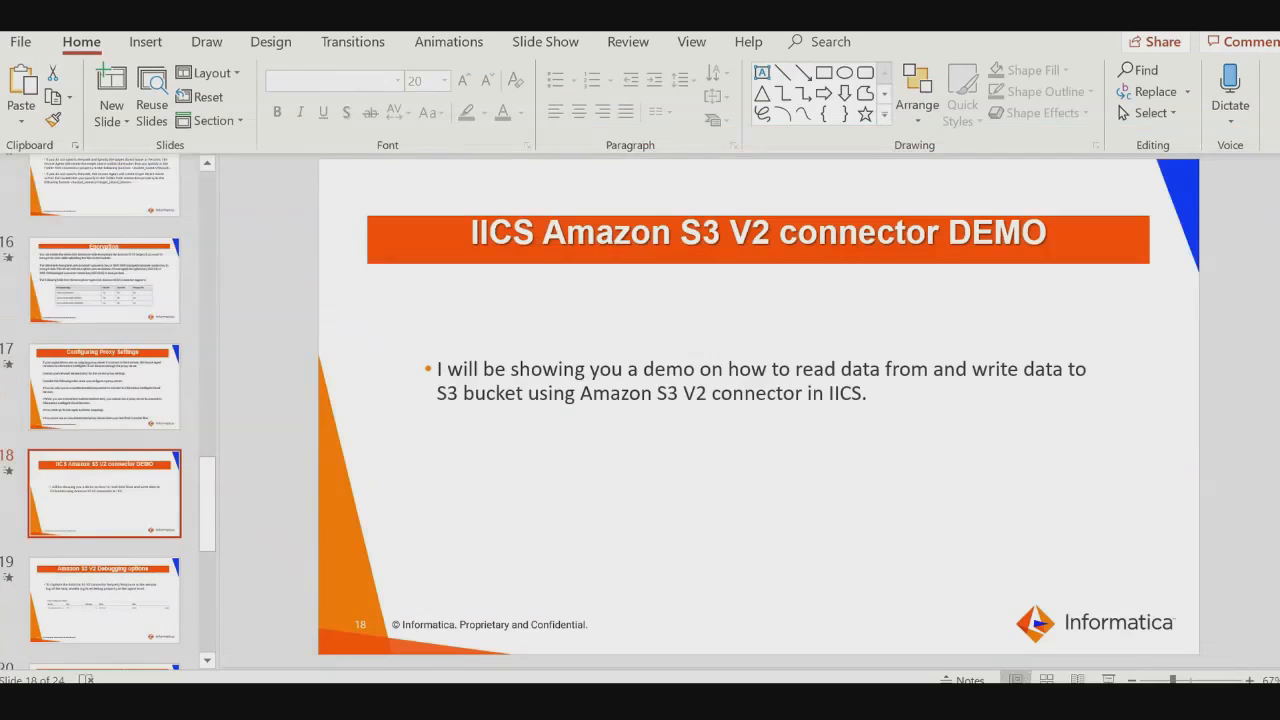
pyautogui.hotkey('alt', 'Tab')
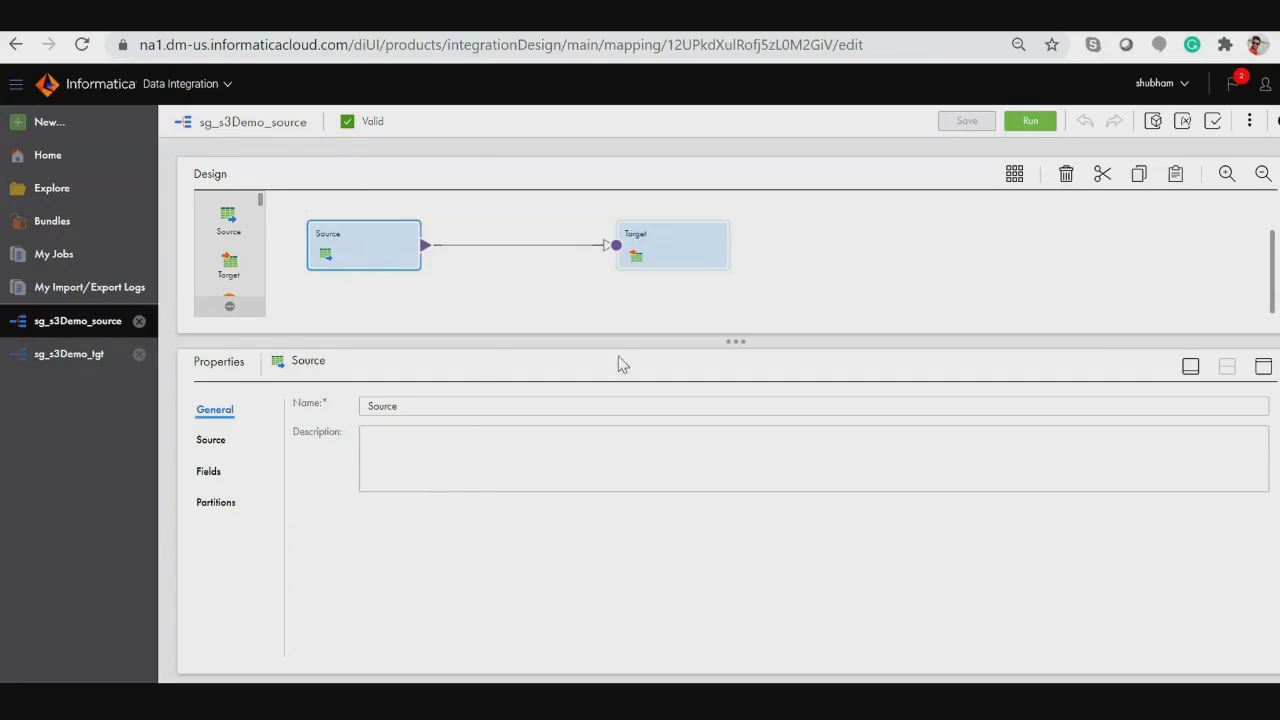
pyautogui.click(211, 441)
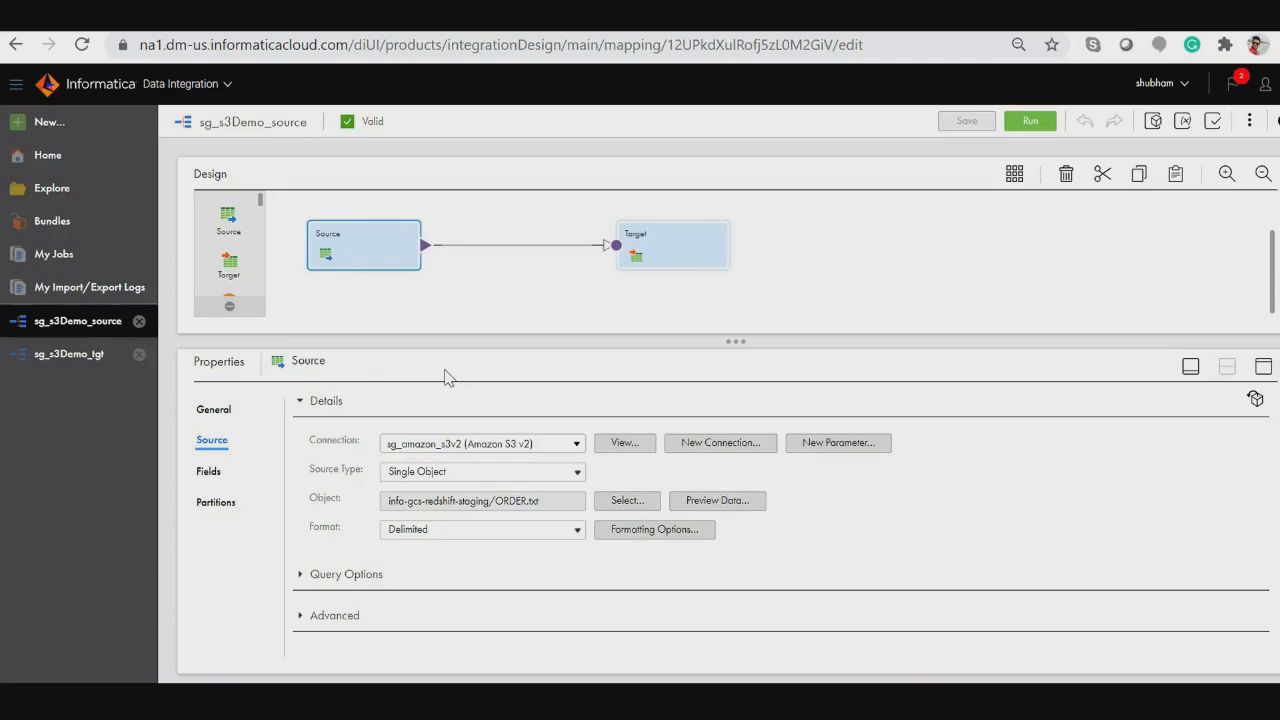
pyautogui.click(412, 540)
pyautogui.click(414, 540)
pyautogui.click(299, 574)
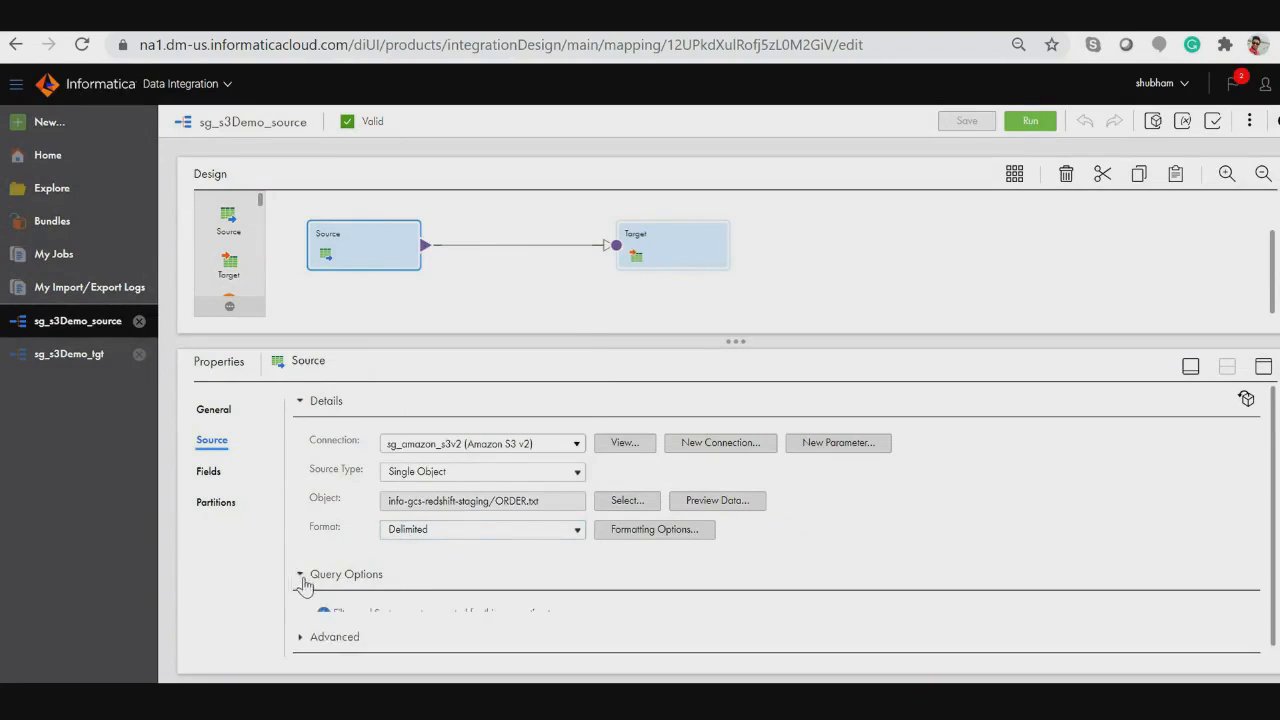
pyautogui.click(298, 632)
pyautogui.scroll(-5, 360, 580)
pyautogui.scroll(3, 364, 562)
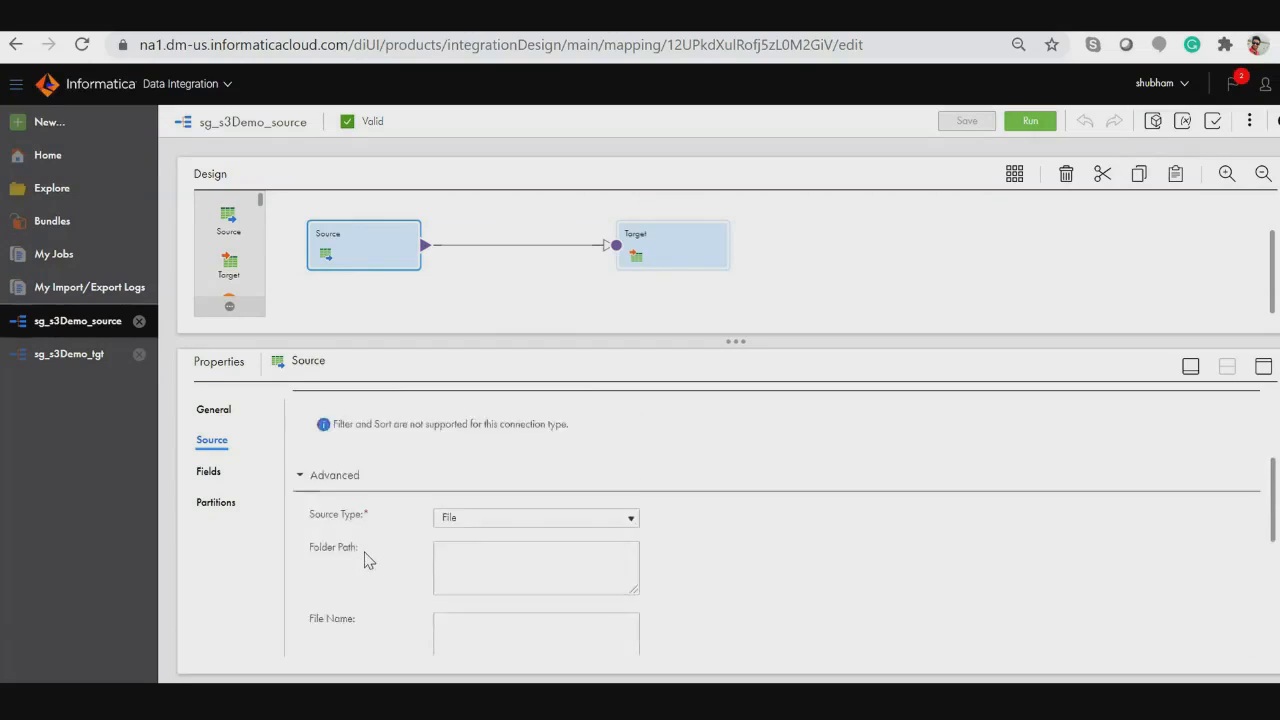
pyautogui.scroll(5, 365, 560)
pyautogui.click(210, 471)
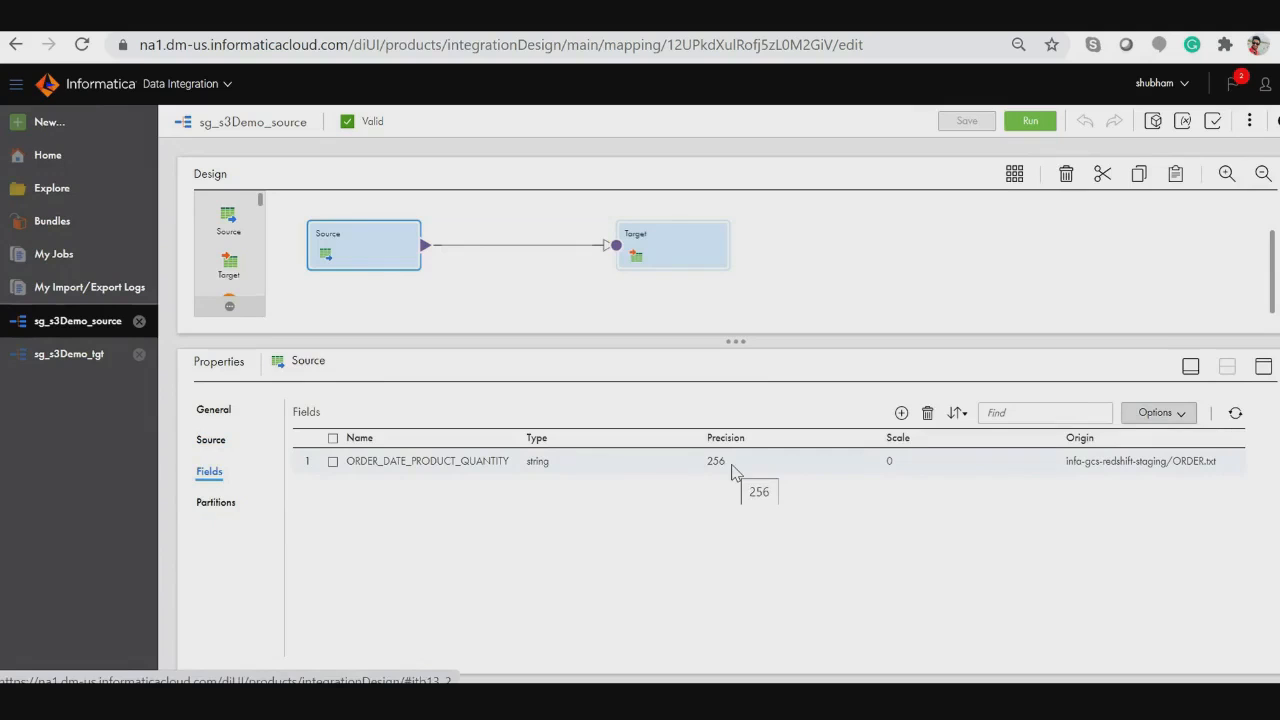
# Review the flat file Target's incoming fields, connection details, advanced settings, target fields and field mapping in the sg_s3Demo_source mapping.
pyautogui.click(675, 244)
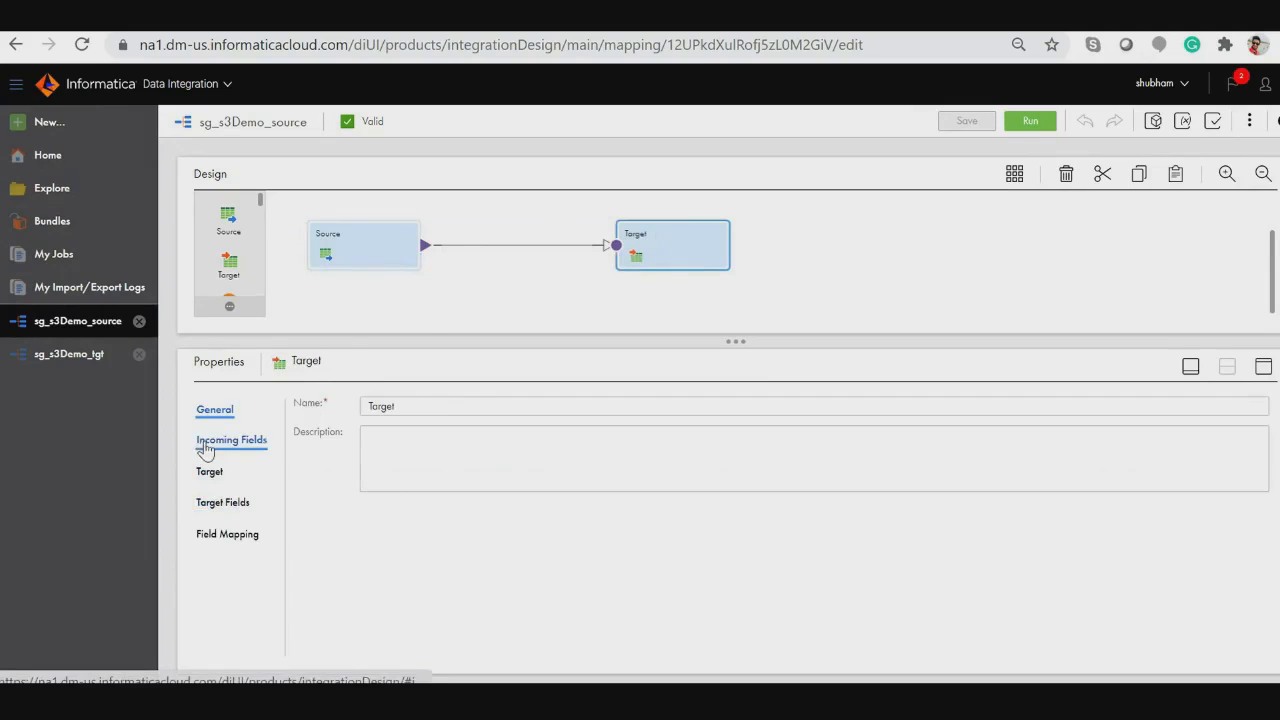
pyautogui.click(210, 441)
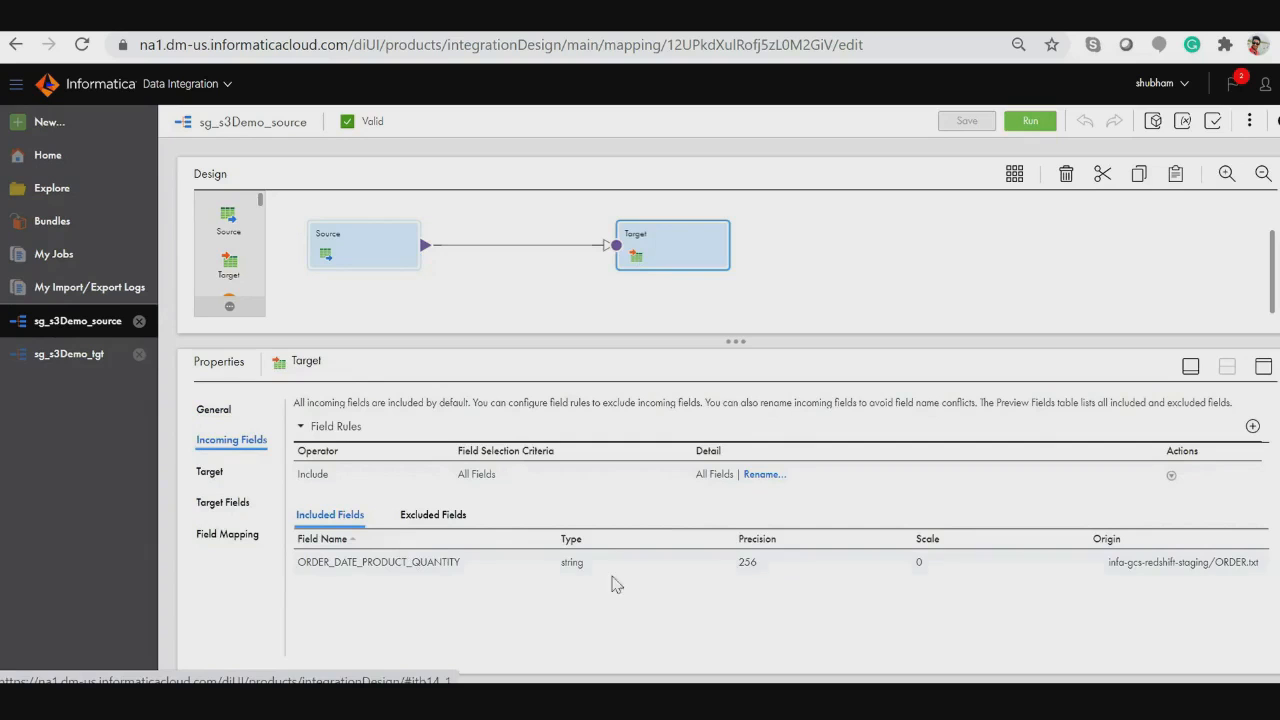
pyautogui.click(210, 473)
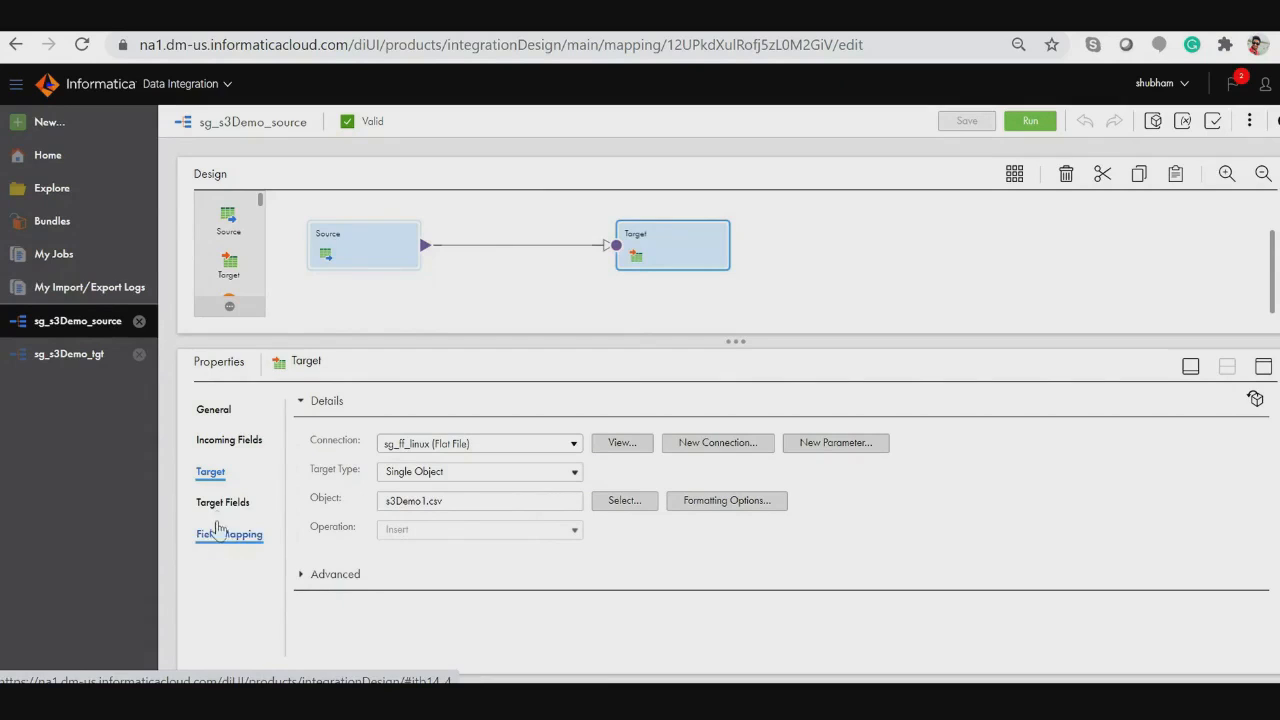
pyautogui.click(306, 576)
pyautogui.scroll(-3, 380, 556)
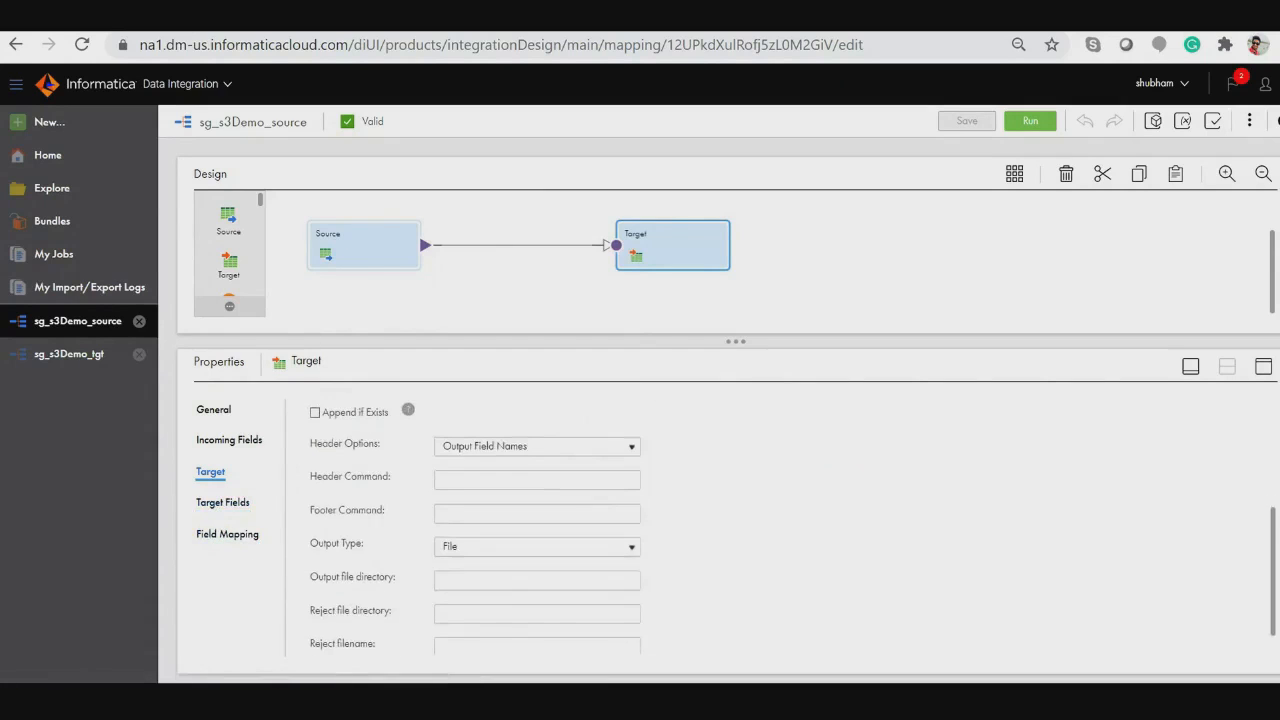
pyautogui.scroll(3, 449, 509)
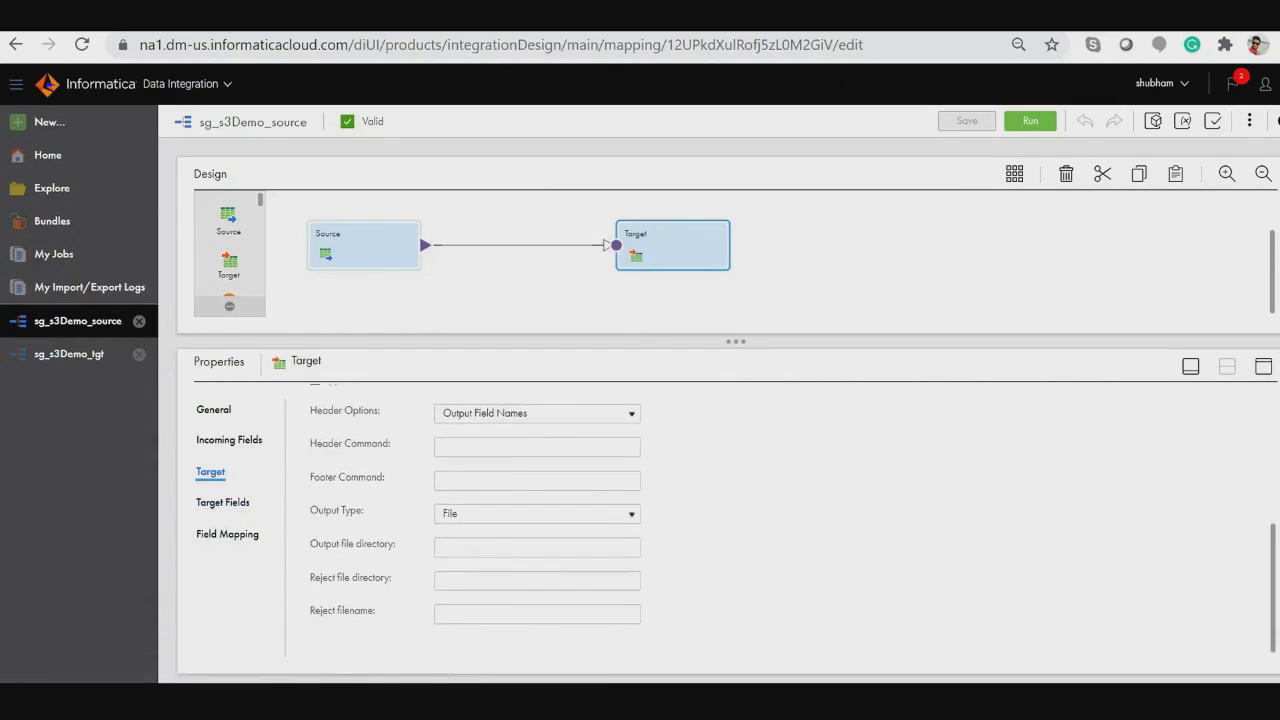
pyautogui.click(240, 505)
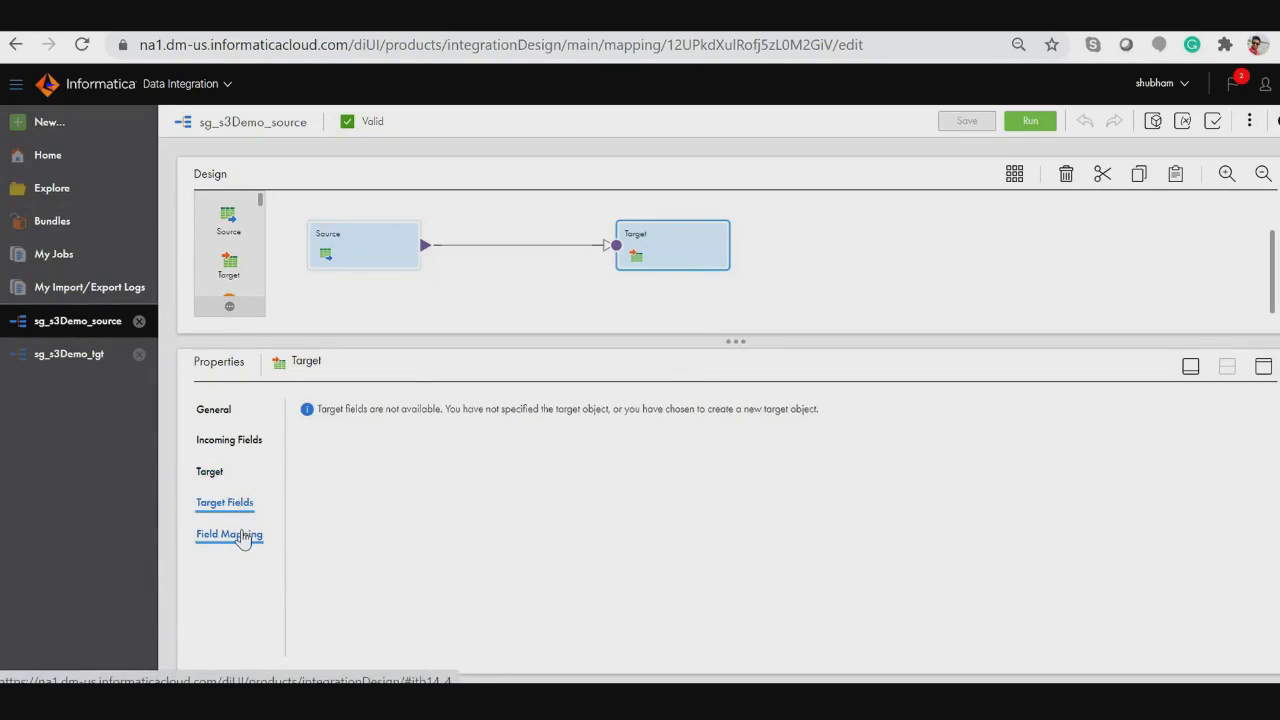
pyautogui.click(241, 539)
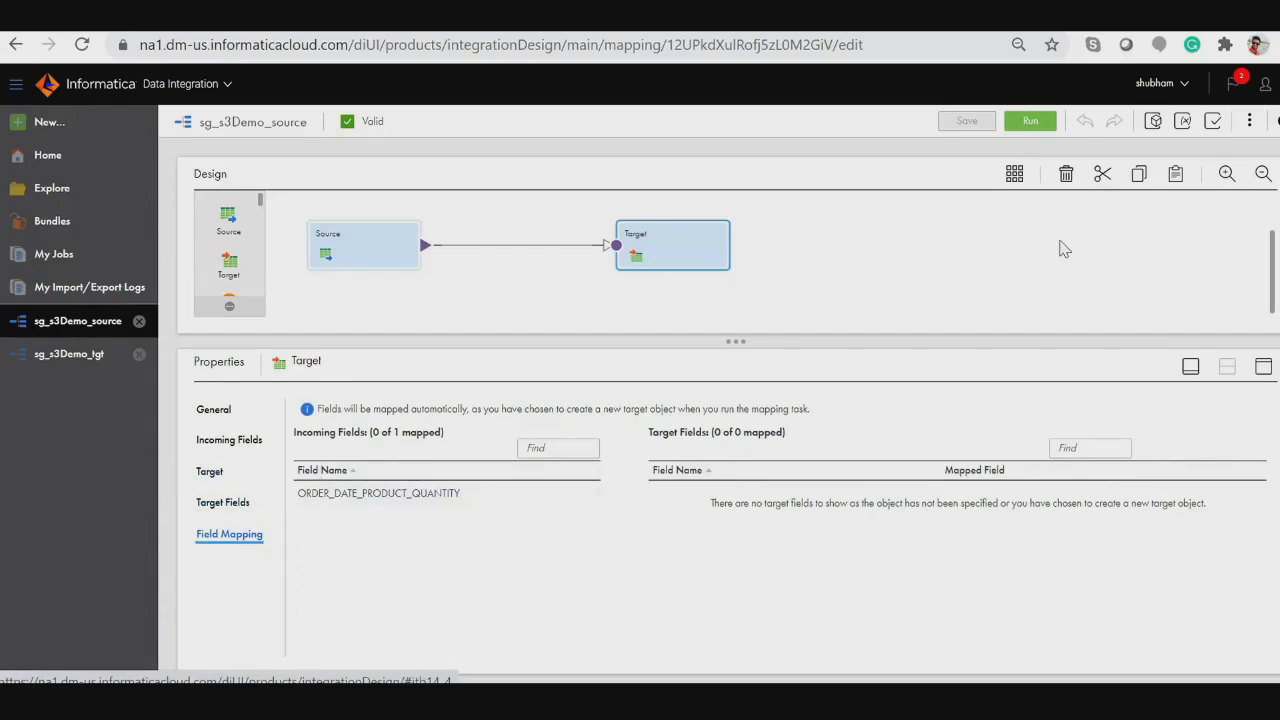
# Validate the sg_s3Demo_source mapping and run it in the INshuLin01 runtime environment, checking the list of all jobs in Monitor.
pyautogui.click(1010, 250)
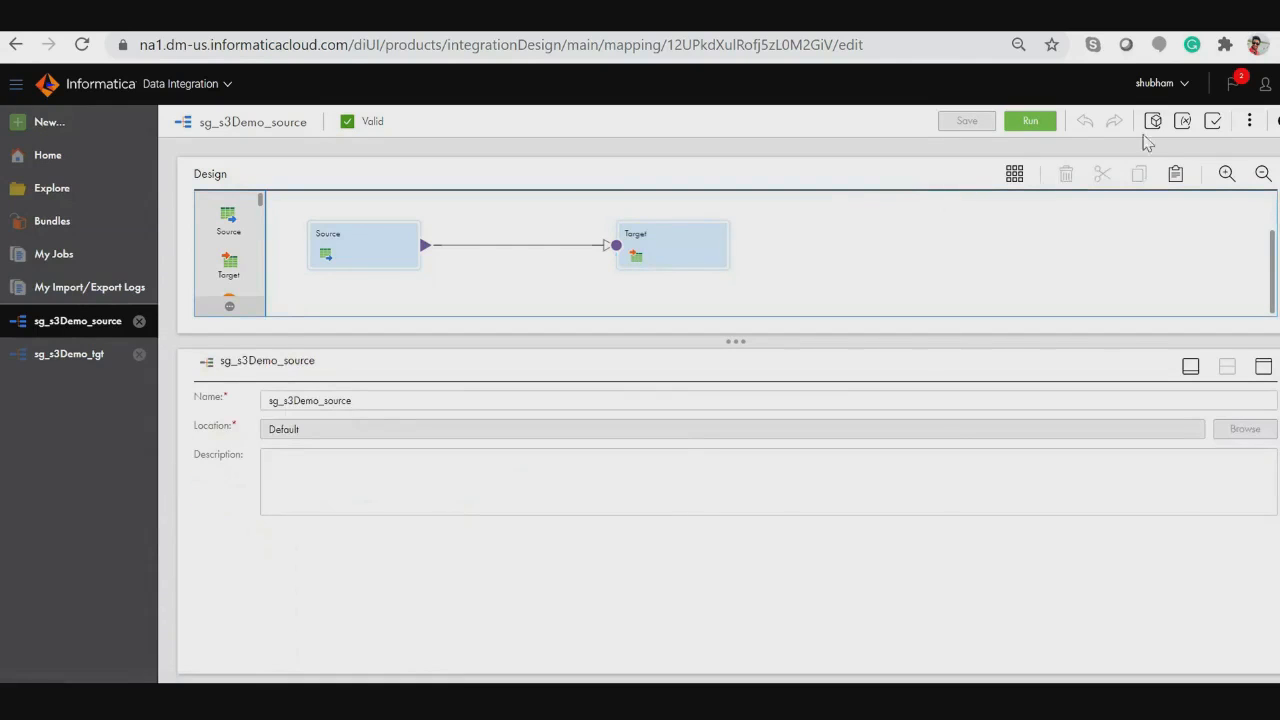
pyautogui.click(1213, 122)
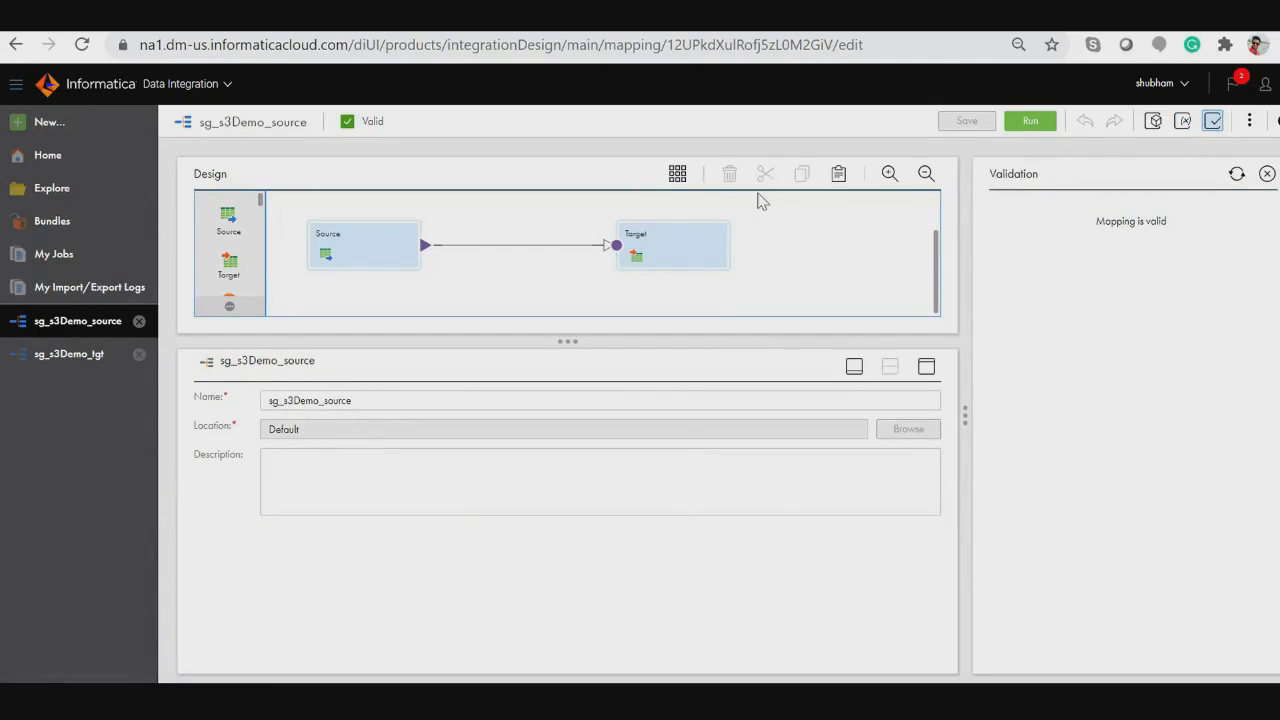
pyautogui.click(1017, 128)
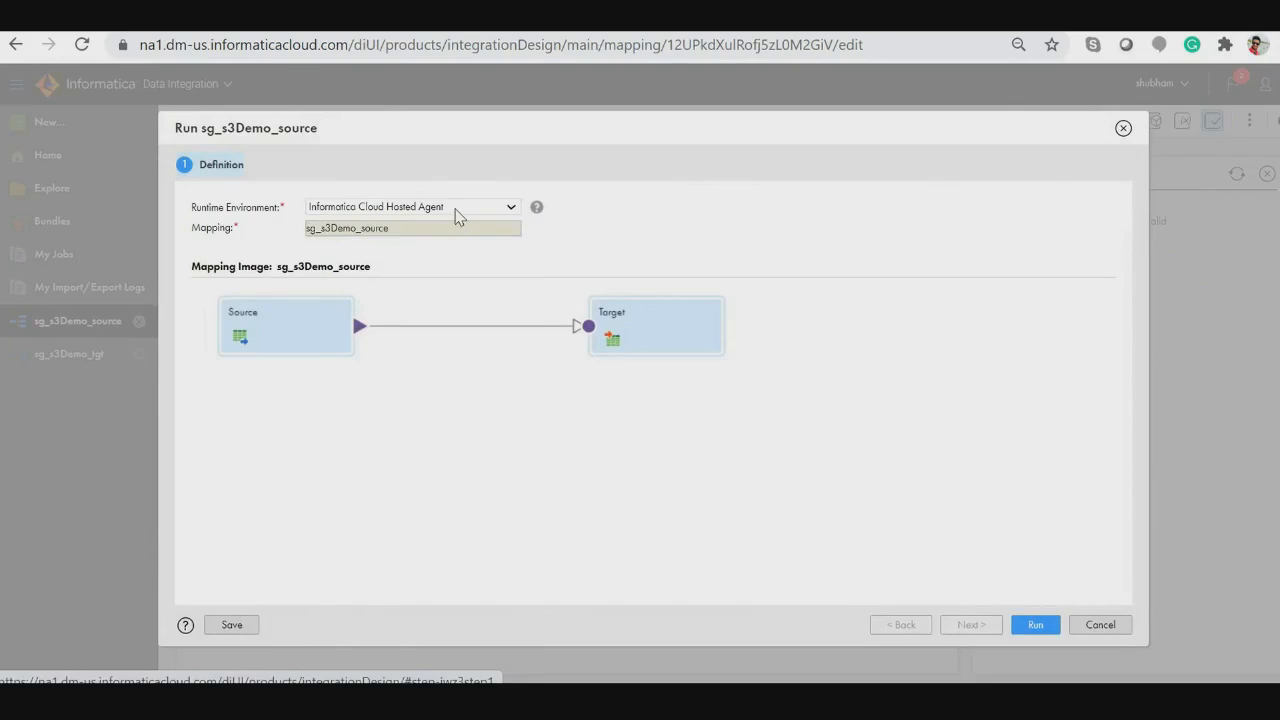
pyautogui.click(456, 217)
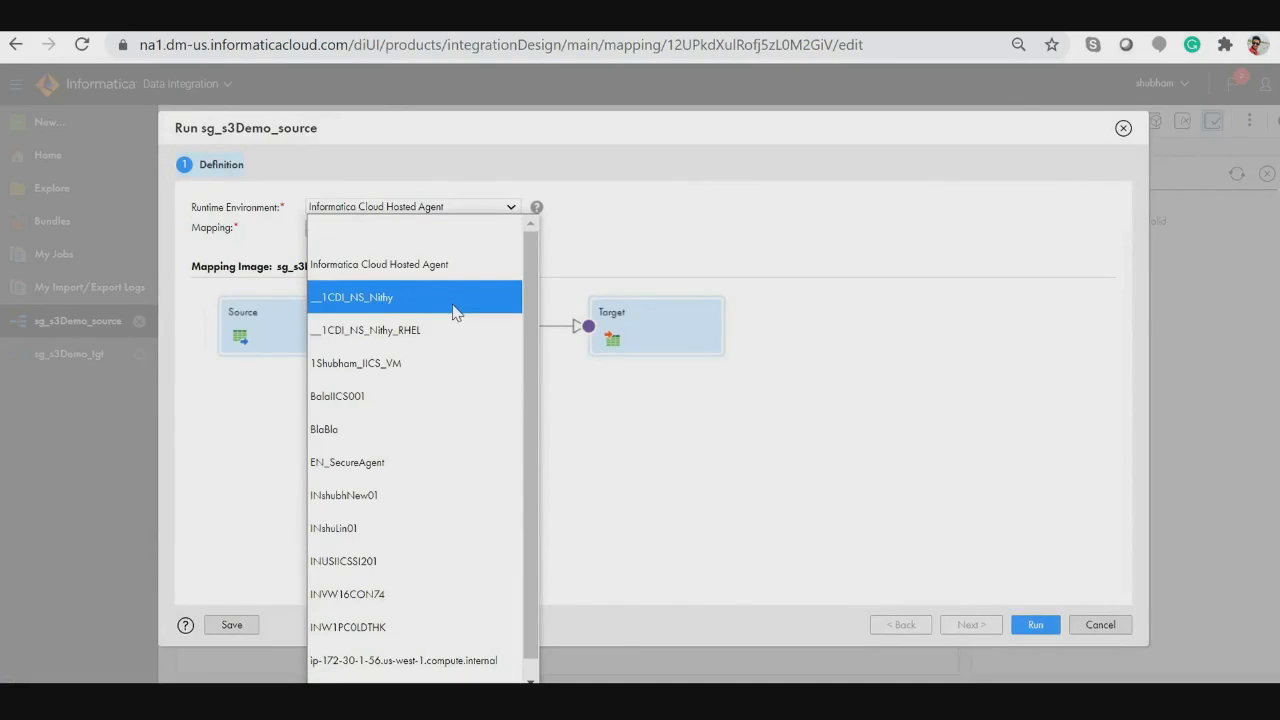
pyautogui.scroll(-1, 430, 410)
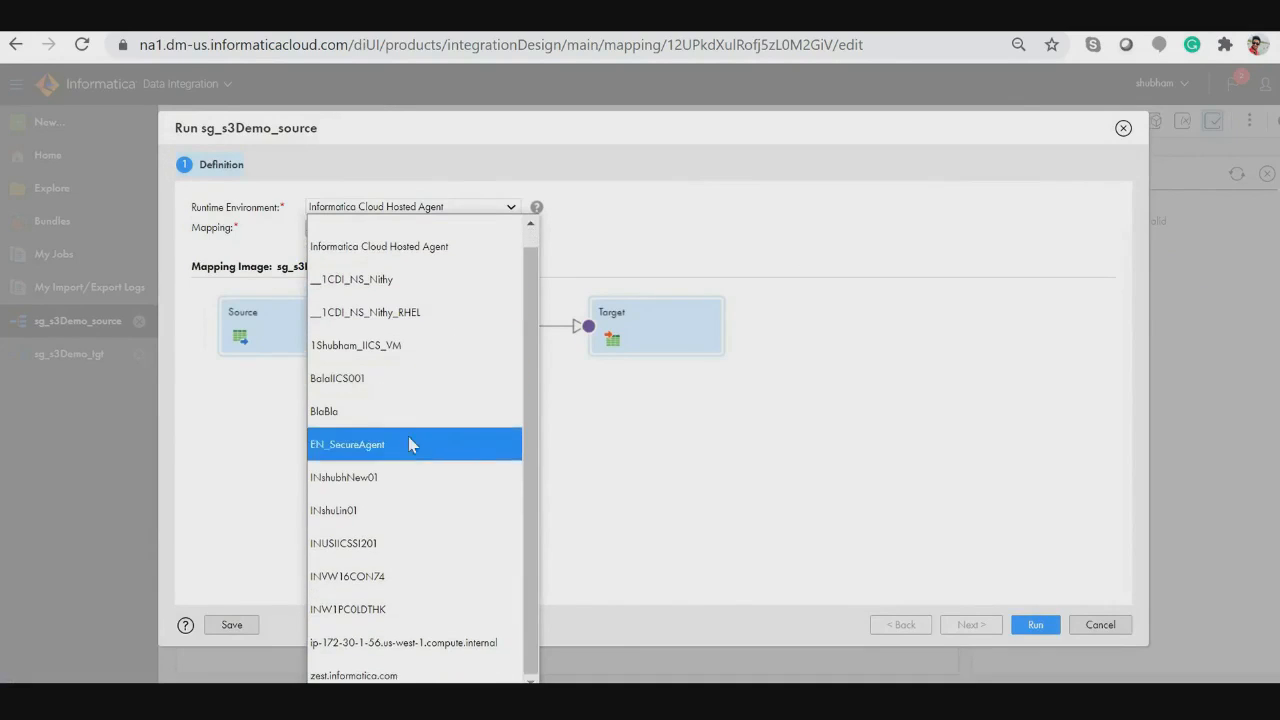
pyautogui.click(397, 514)
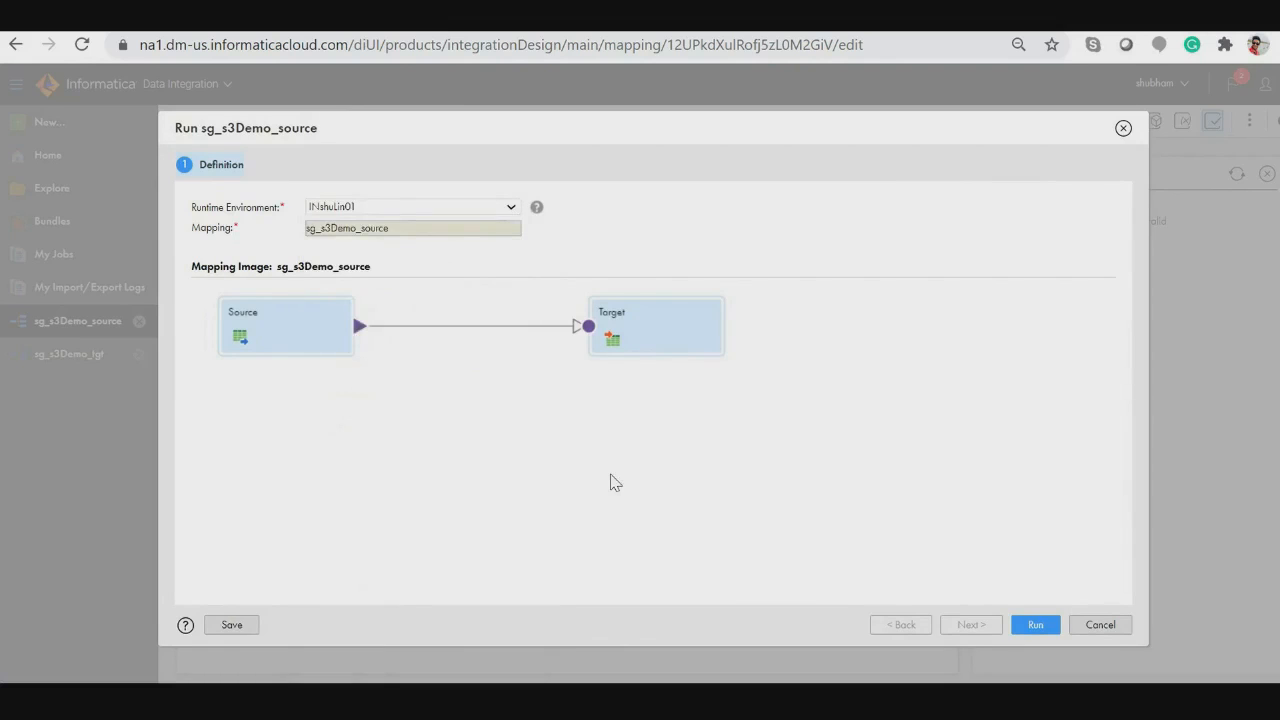
pyautogui.click(1036, 627)
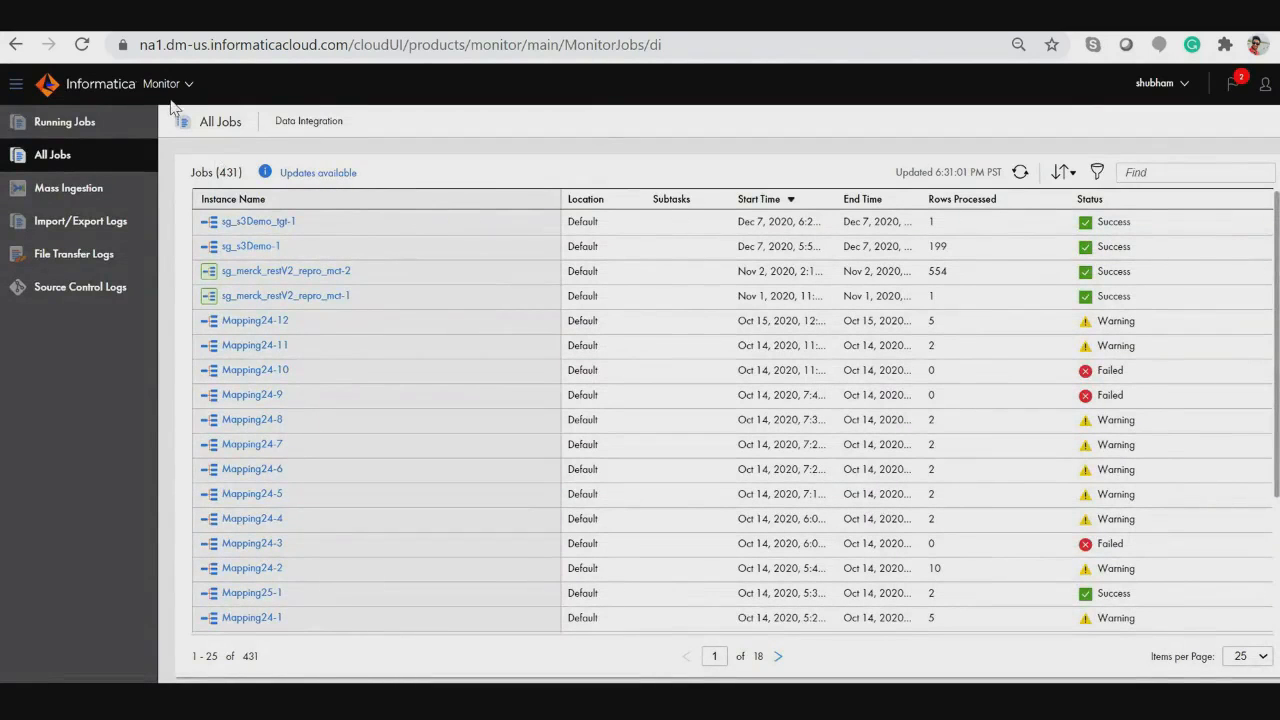
pyautogui.click(83, 146)
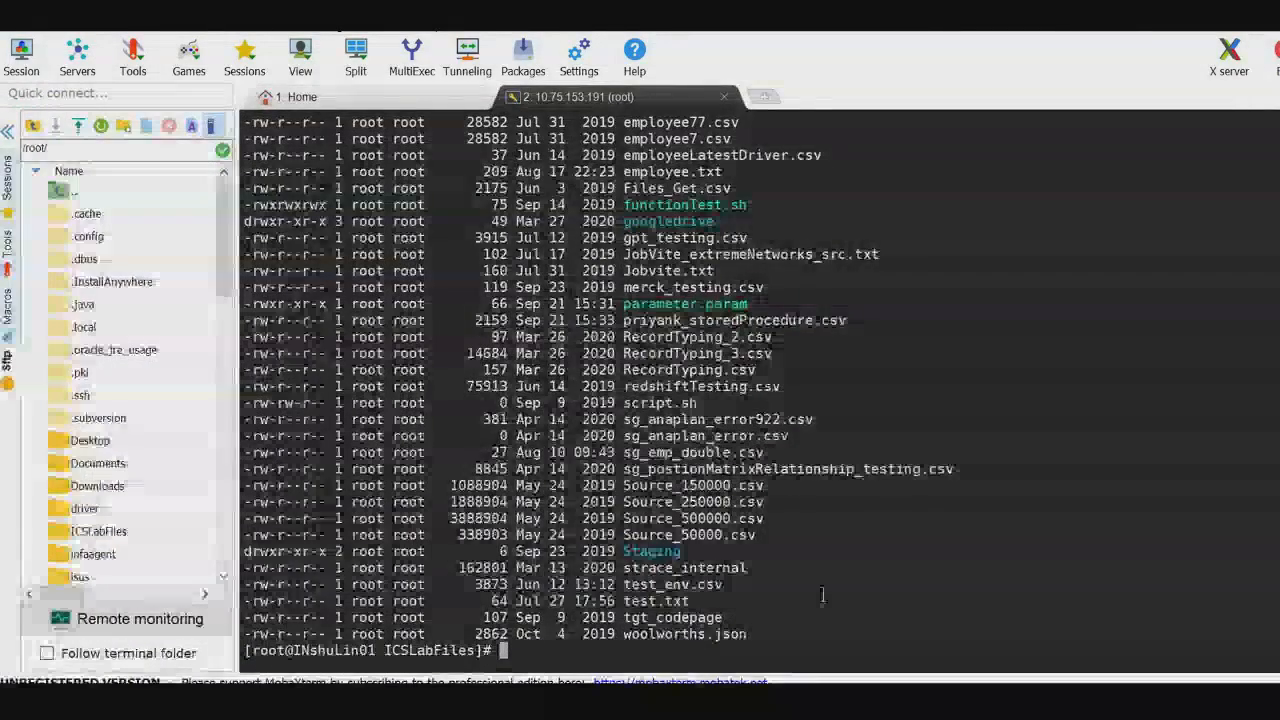
# In the MobaXterm terminal, display the contents of s3Demo1.csv in ICSLabFiles with the cat command and look through the rows.
pyautogui.press('Return')
pyautogui.press('Return')
pyautogui.press('Return')
pyautogui.press('Return')
pyautogui.write('ca')
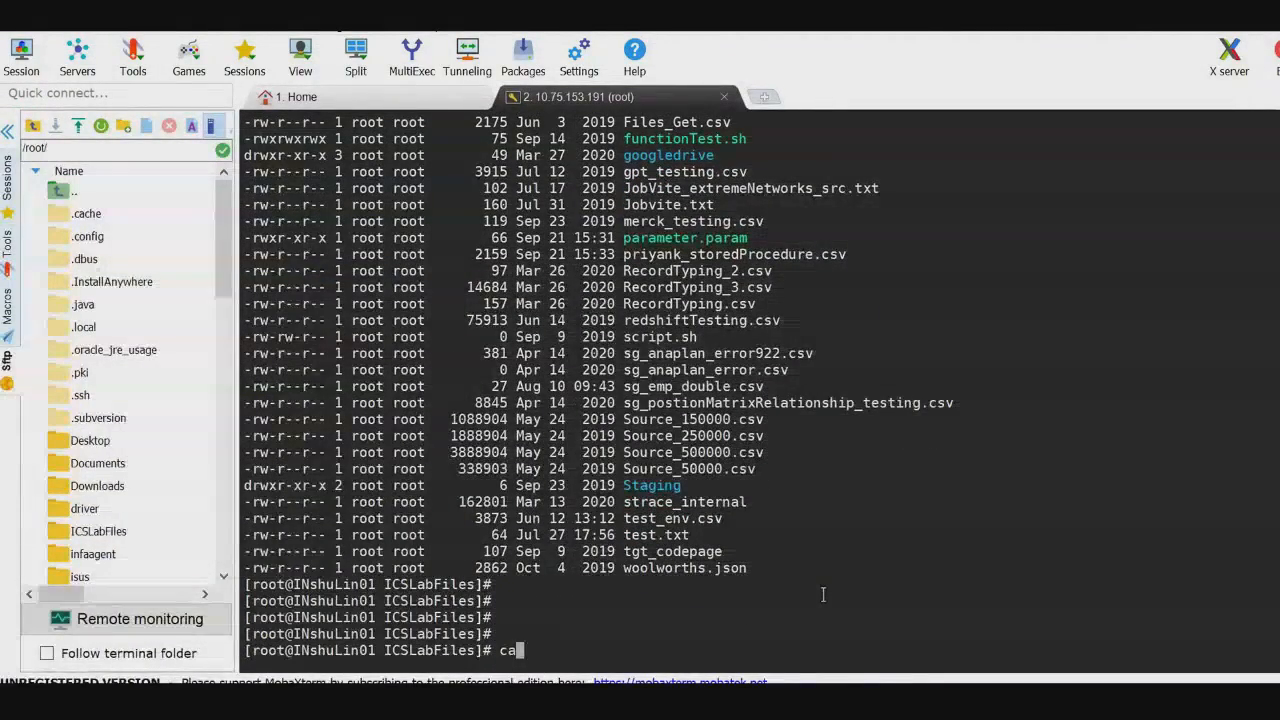
pyautogui.write('t s')
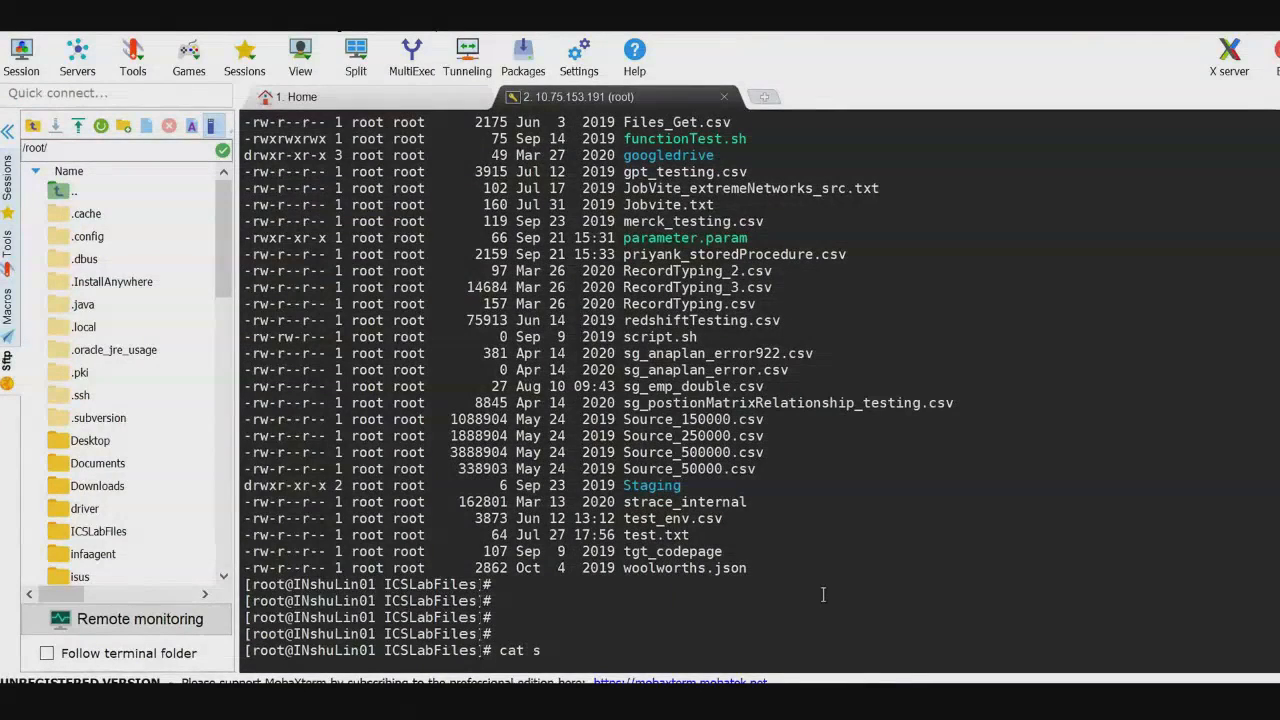
pyautogui.write('3Demo')
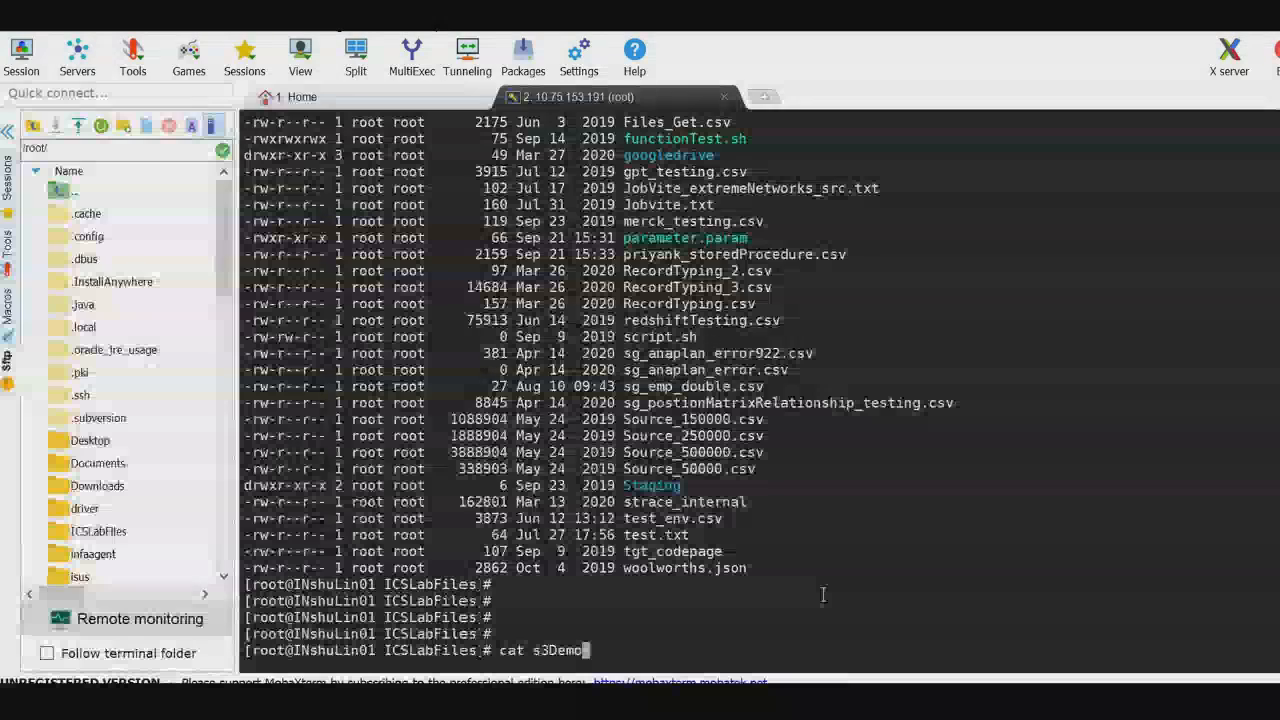
pyautogui.write('1.csv')
pyautogui.press('Return')
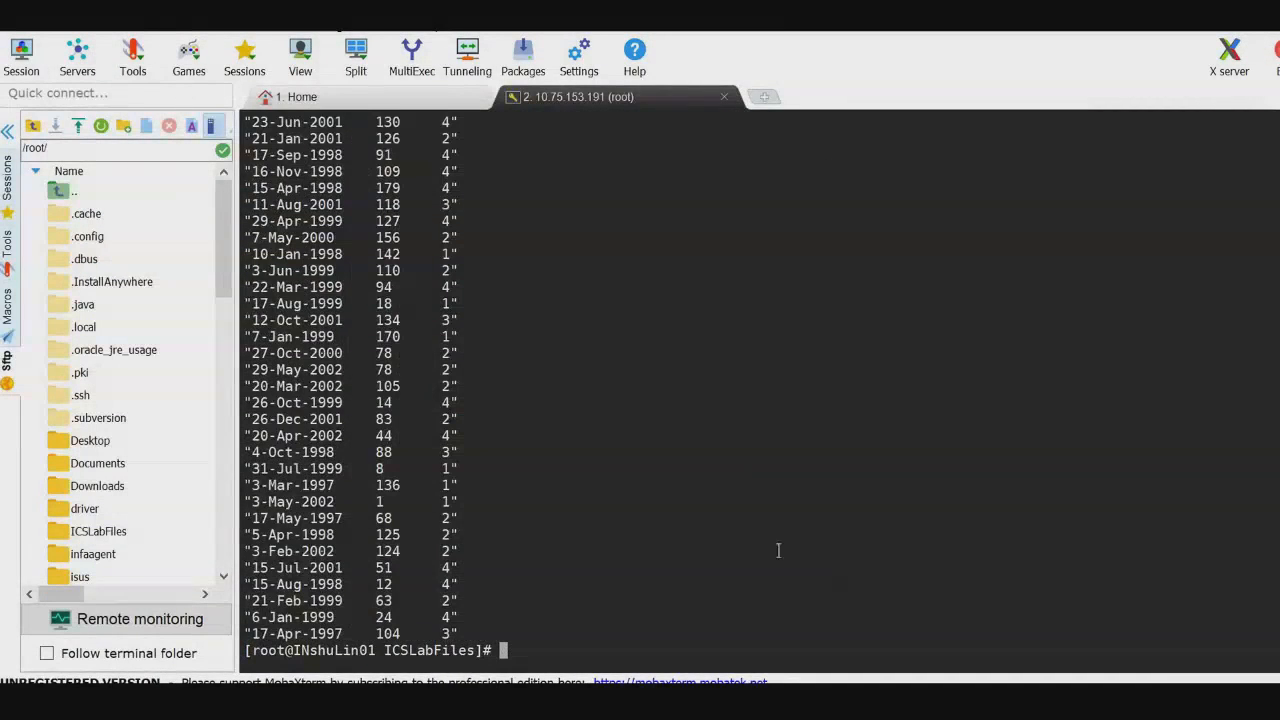
pyautogui.scroll(7, 650, 530)
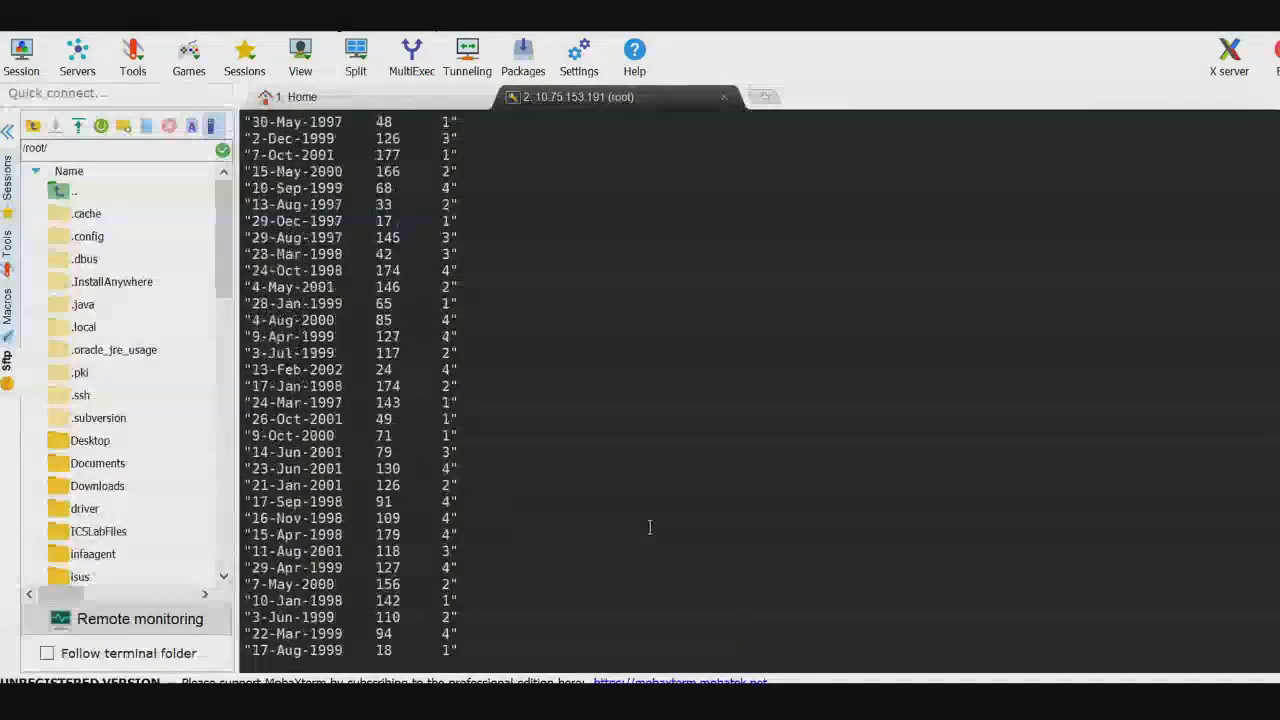
# Look back through the s3Demo1.csv output to its header row and return to the terminal prompt.
pyautogui.scroll(20, 649, 527)
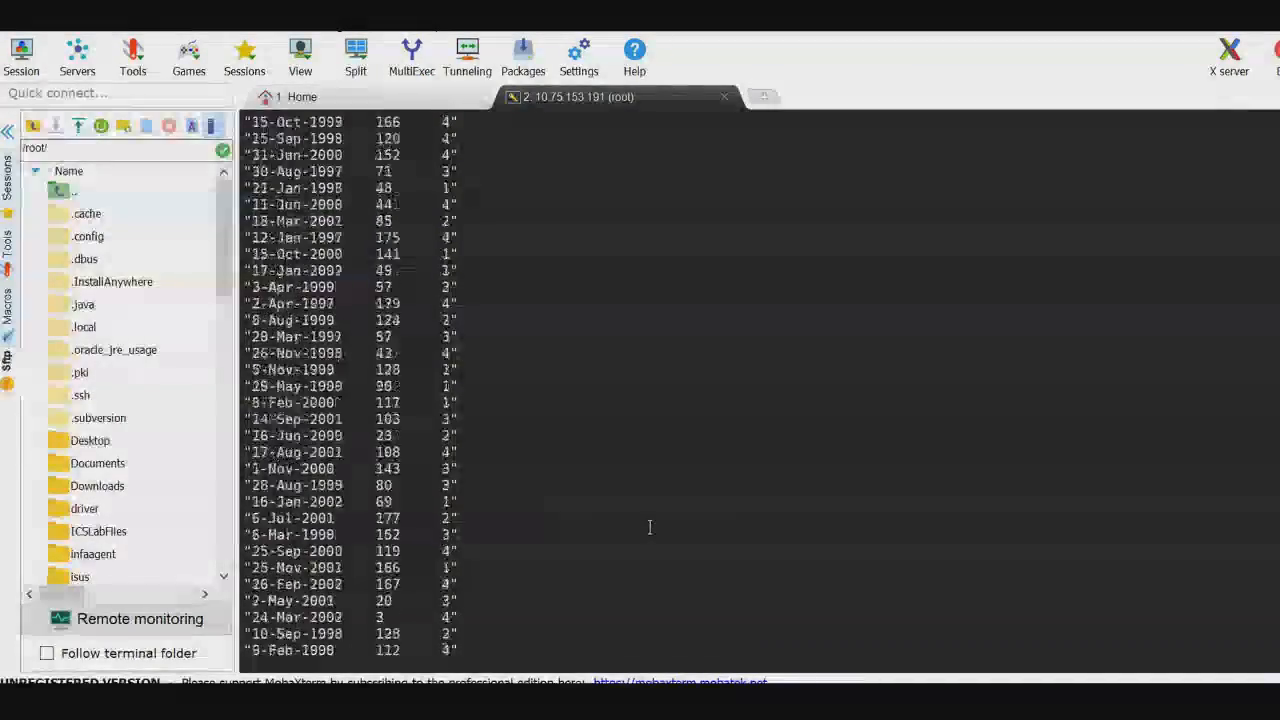
pyautogui.scroll(20, 650, 527)
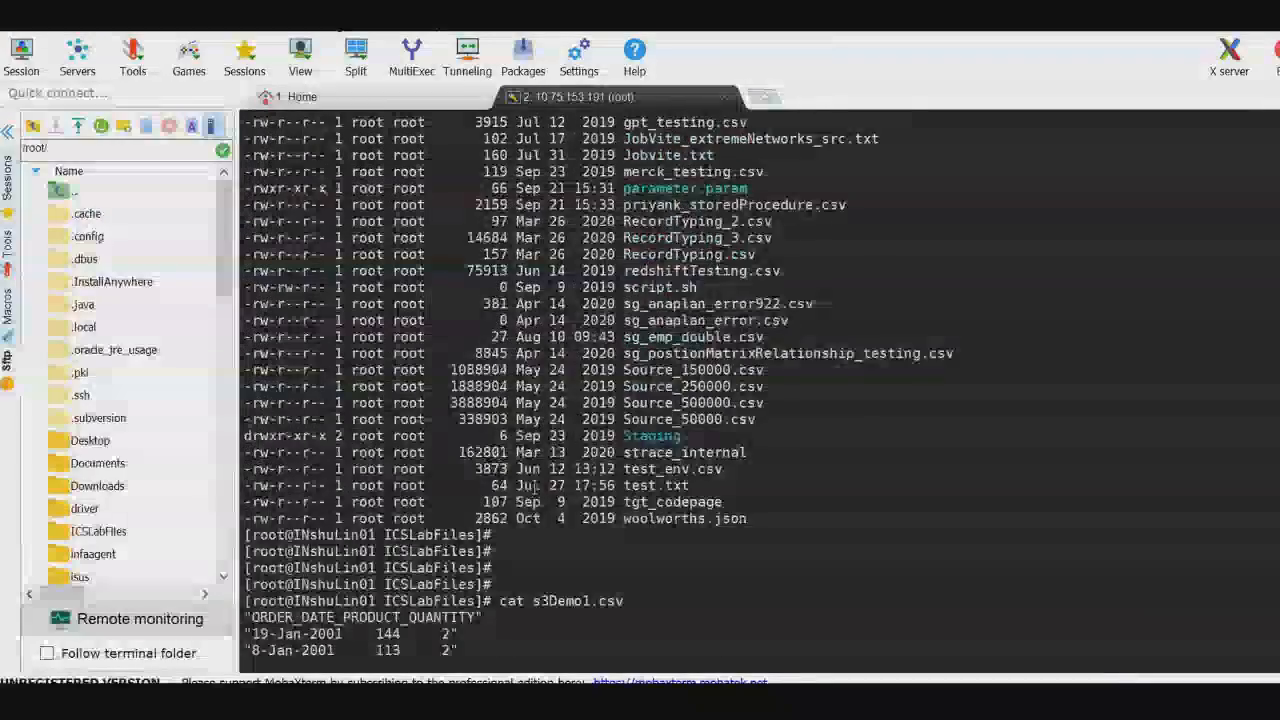
pyautogui.scroll(-7, 534, 488)
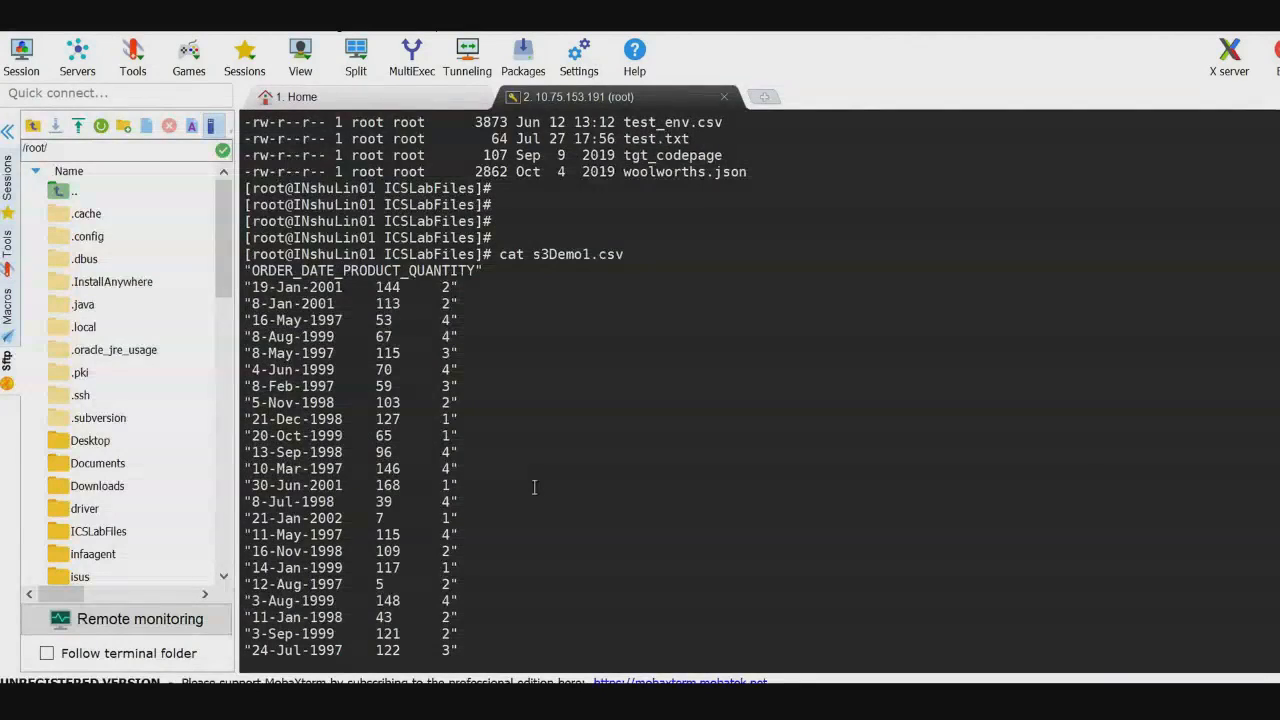
pyautogui.press('Return')
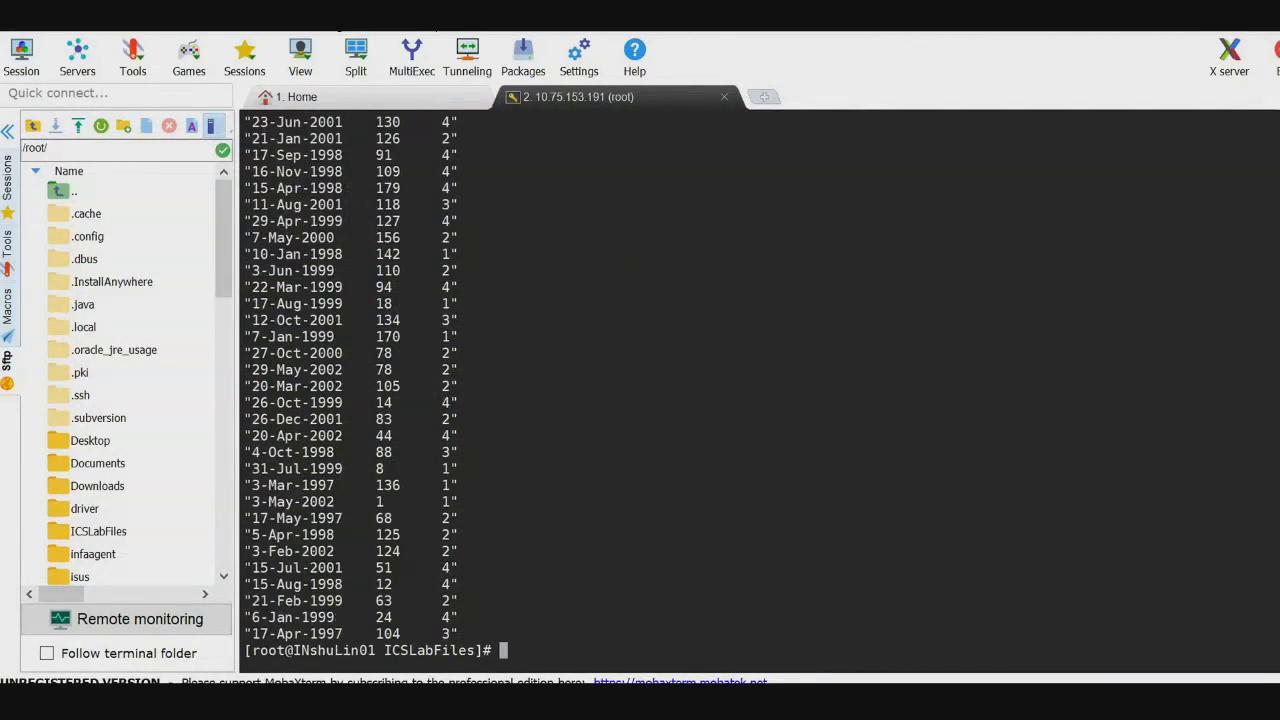
# Switch to Informatica and create a new mapping task from the sg_s3Demo_source mapping, naming it sg_s3Demo_source_mct.
pyautogui.hotkey('alt', 'Tab')
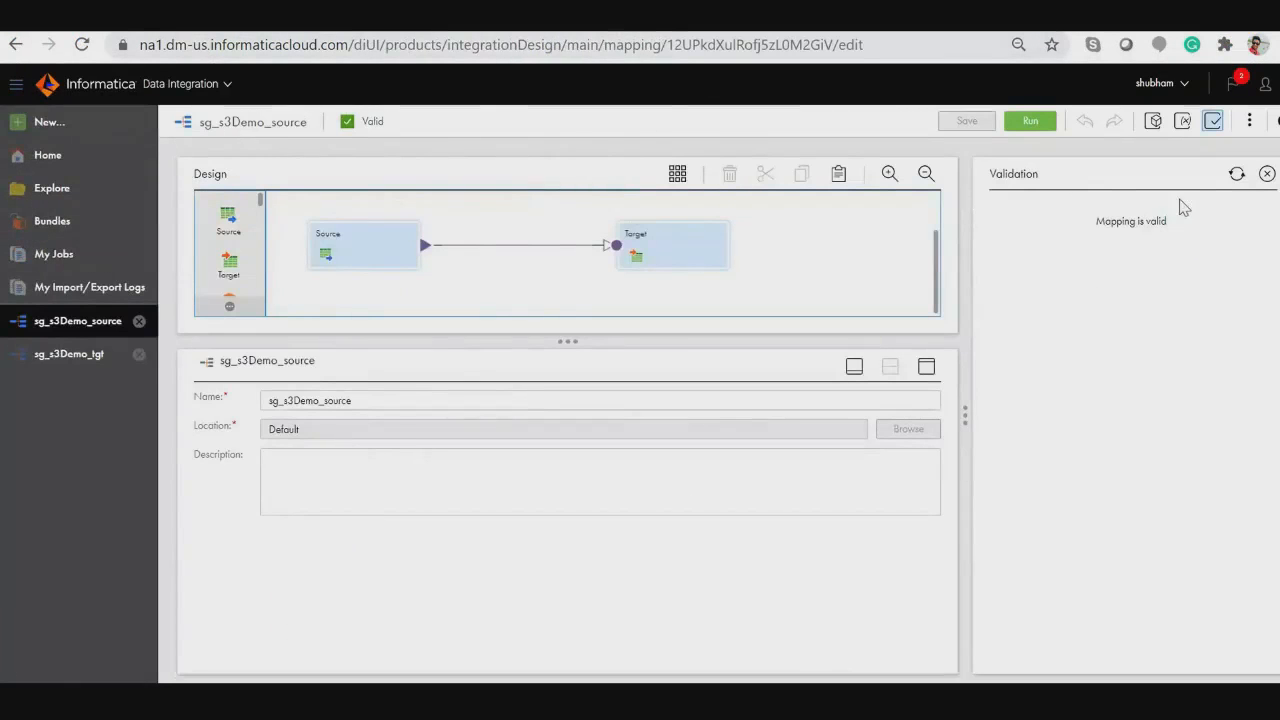
pyautogui.click(1249, 121)
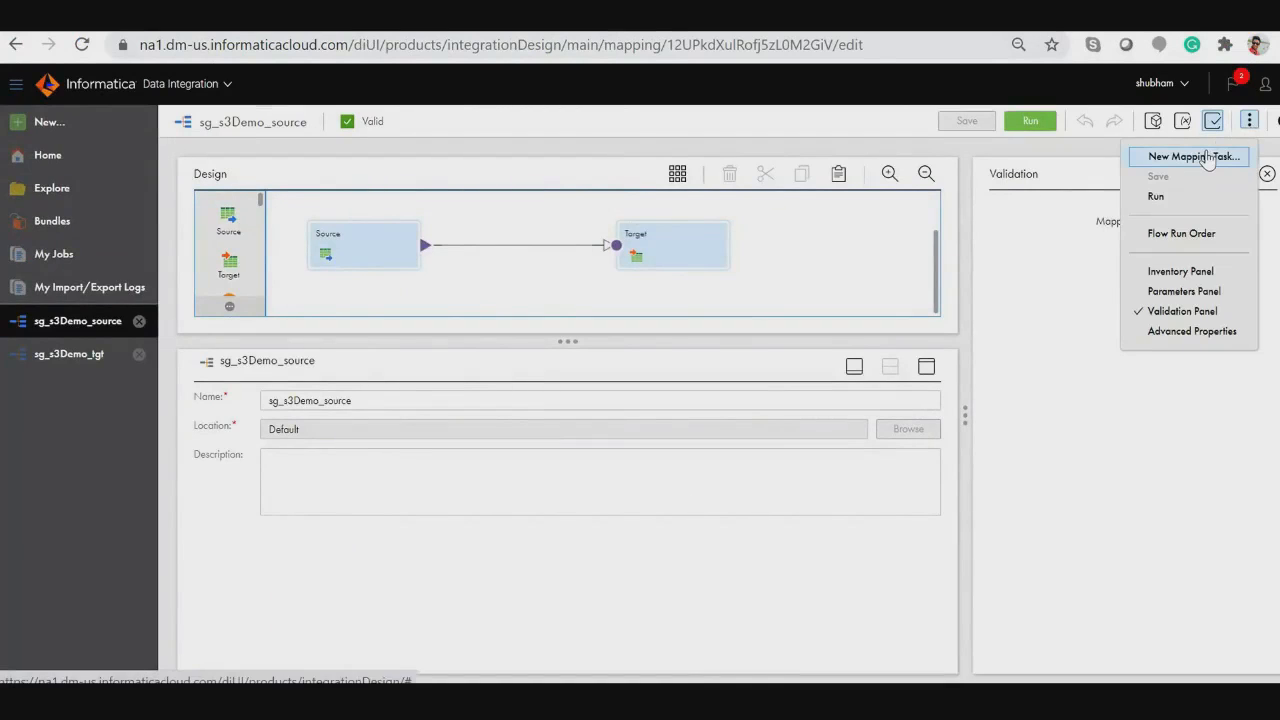
pyautogui.click(1206, 157)
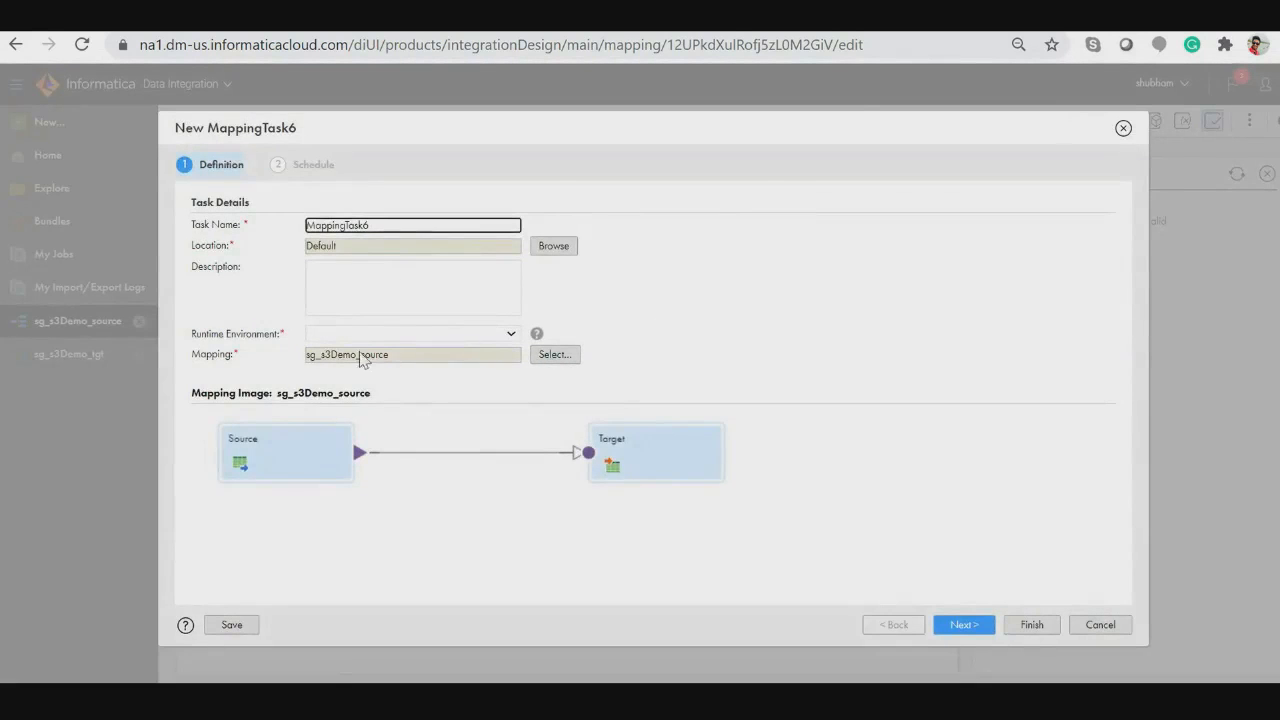
pyautogui.doubleClick(363, 360)
pyautogui.hotkey('ctrl', 'c')
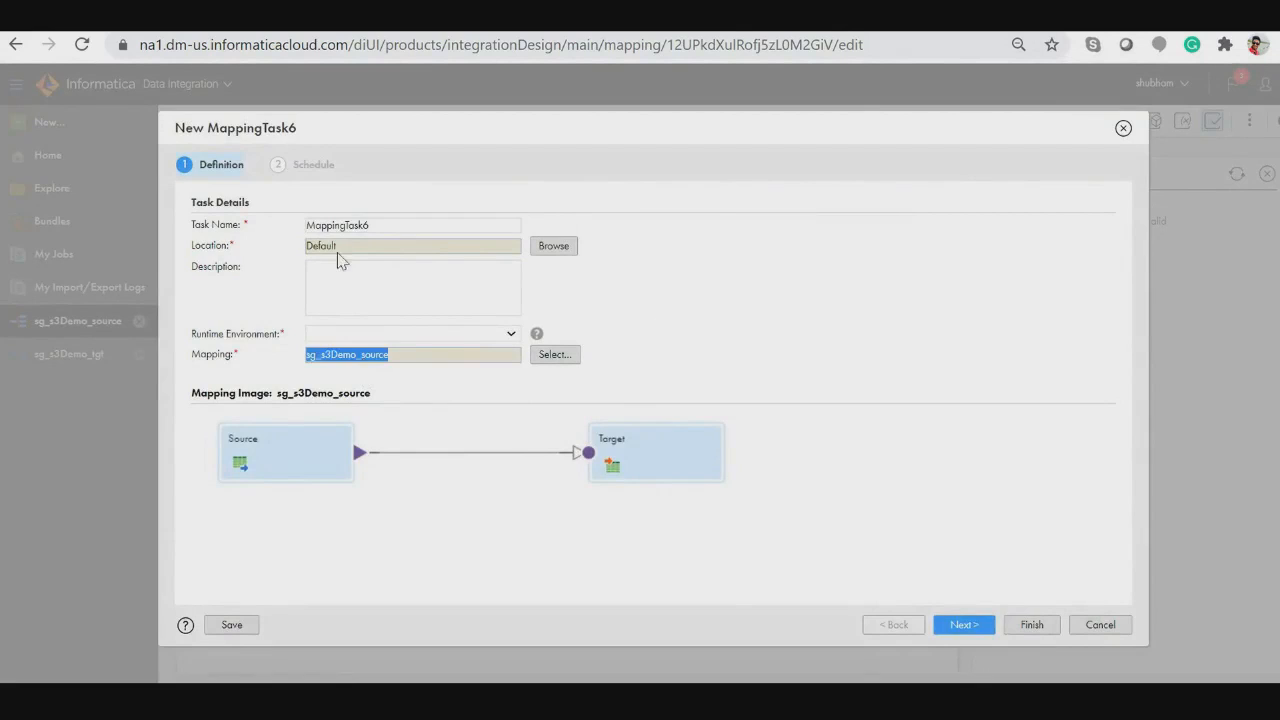
pyautogui.doubleClick(340, 225)
pyautogui.hotkey('ctrl', 'v')
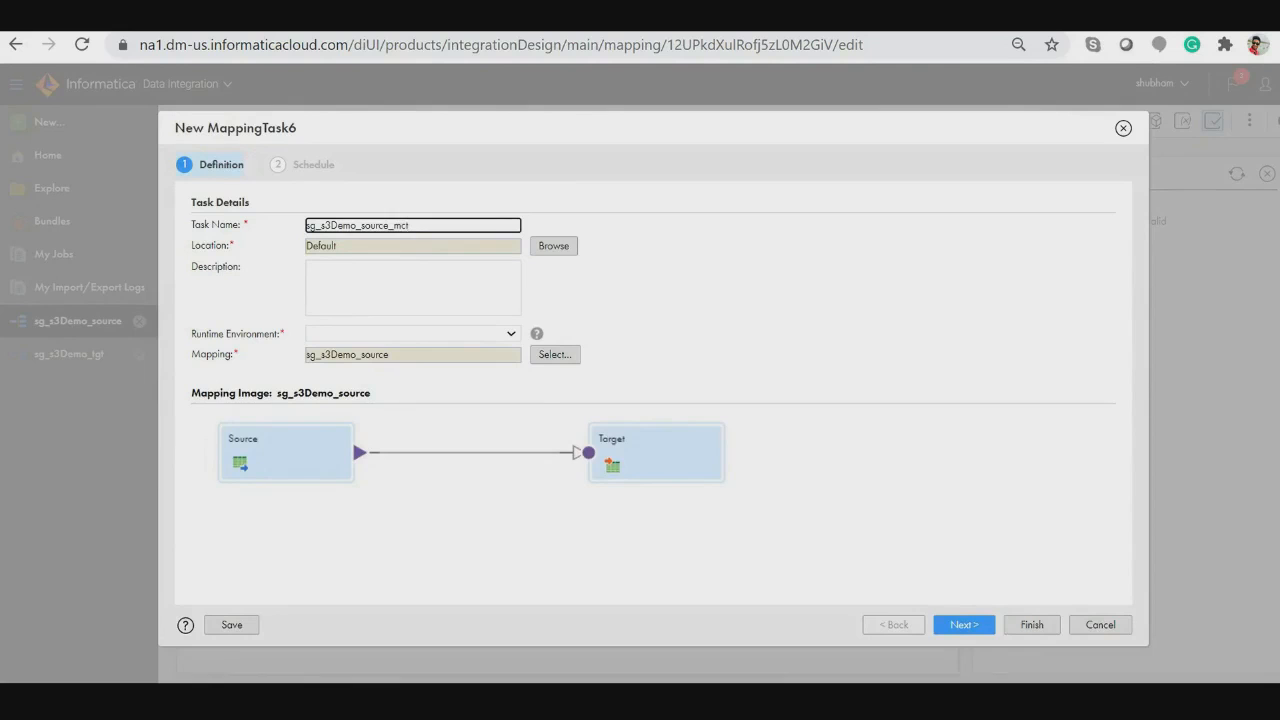
# Set the mapping task's runtime environment to INshuLin01 and continue to its schedule settings.
pyautogui.click(355, 338)
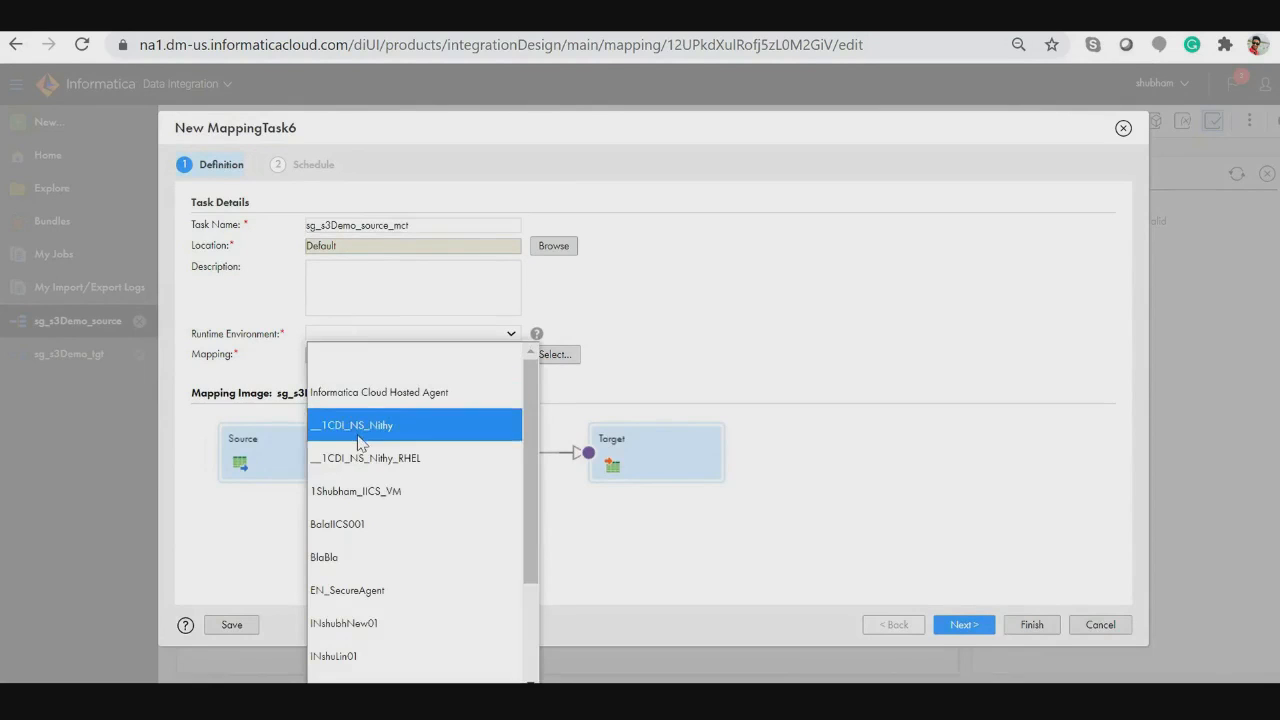
pyautogui.scroll(-1, 372, 545)
pyautogui.scroll(-1, 372, 548)
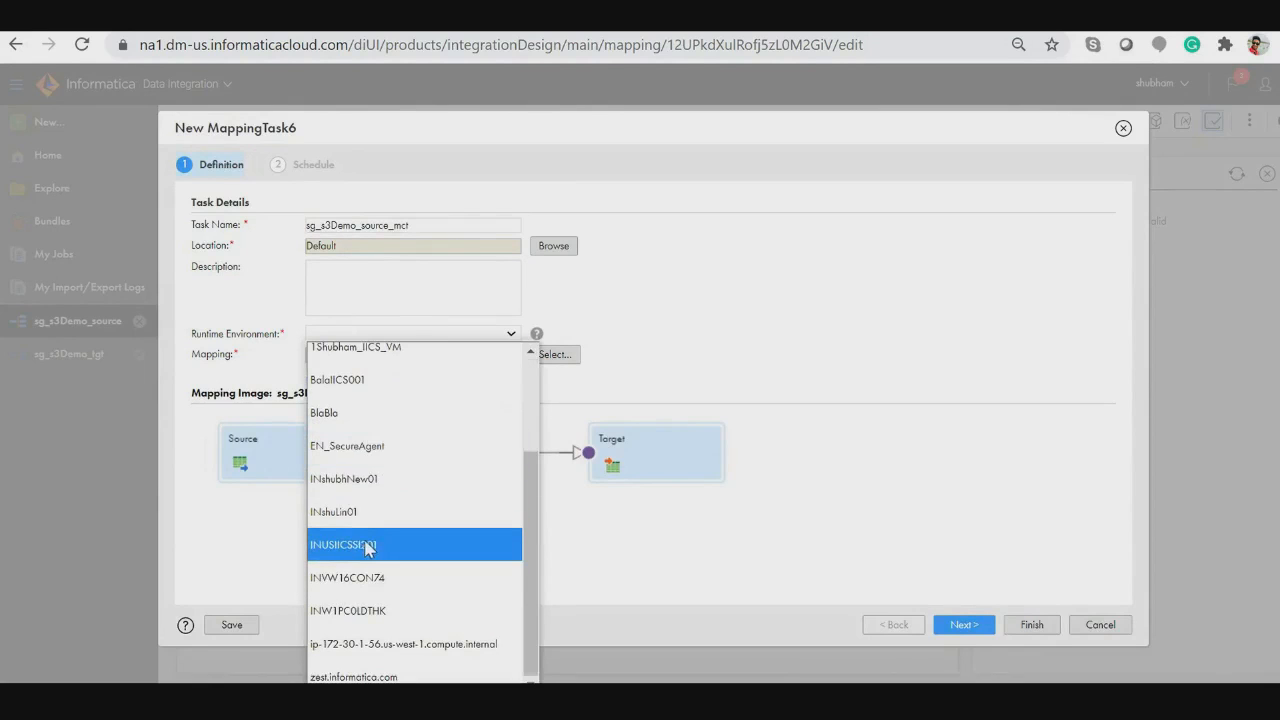
pyautogui.click(372, 522)
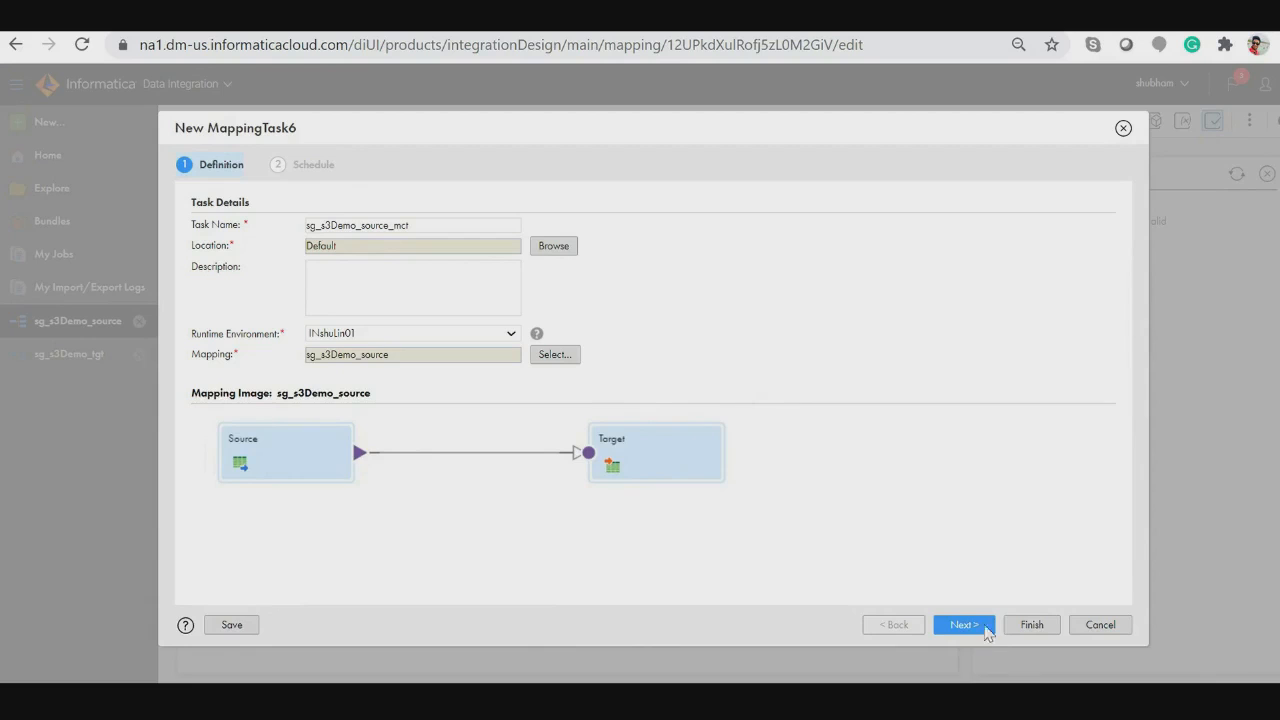
pyautogui.click(965, 625)
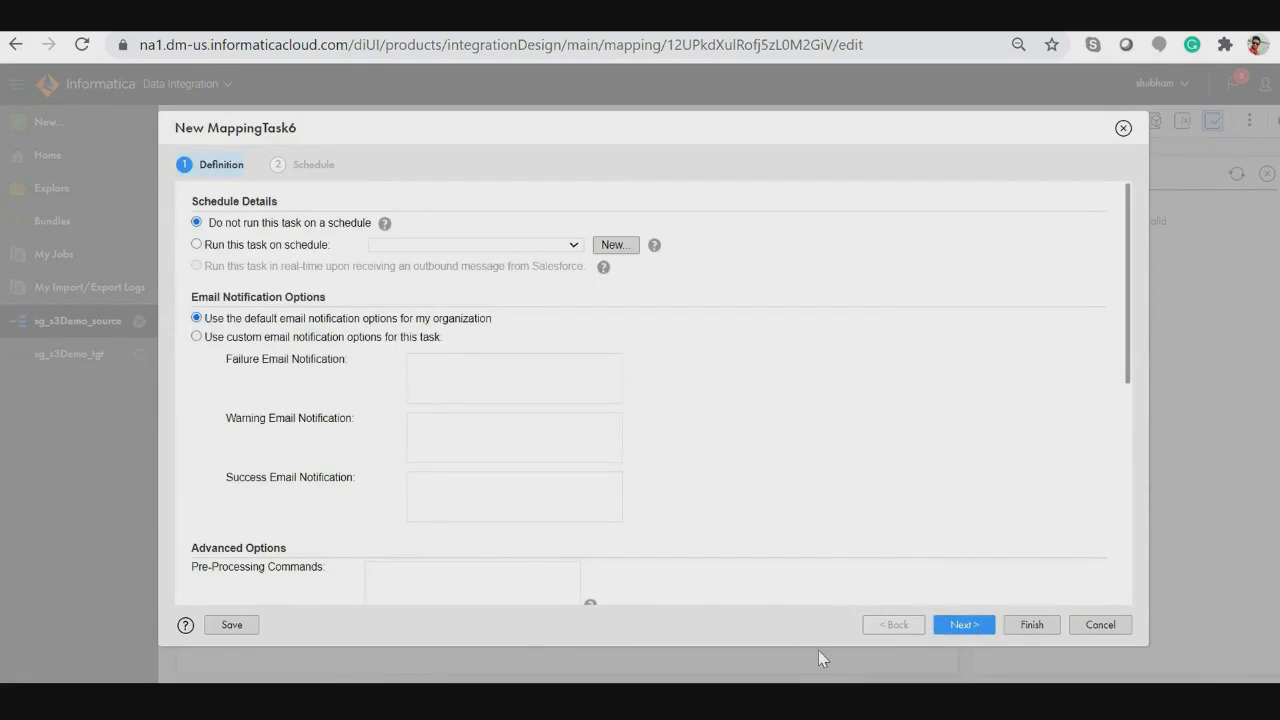
# Switch to the MobaXterm terminal and delete s3Demo1.csv from ICSLabFiles with the rm command, confirming the removal.
pyautogui.click(770, 700)
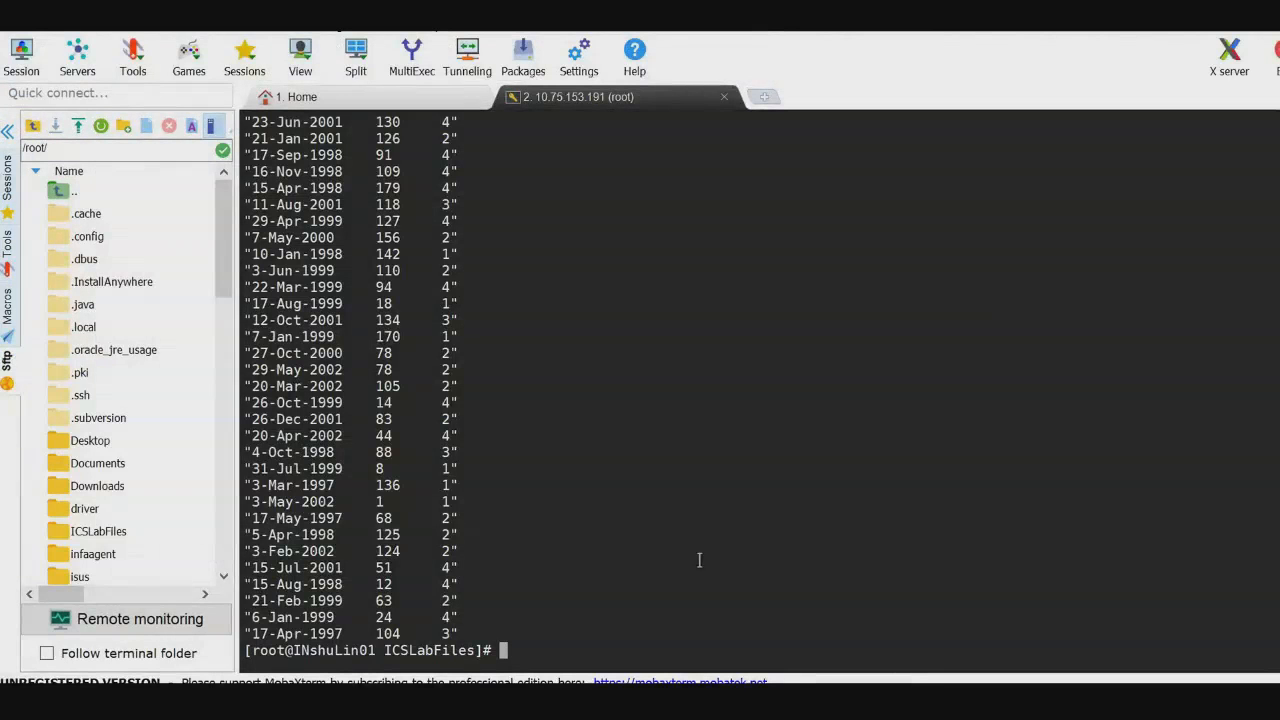
pyautogui.write('m')
pyautogui.press('BackSpace')
pyautogui.press('BackSpace')
pyautogui.write('rm s3Demo1.csv')
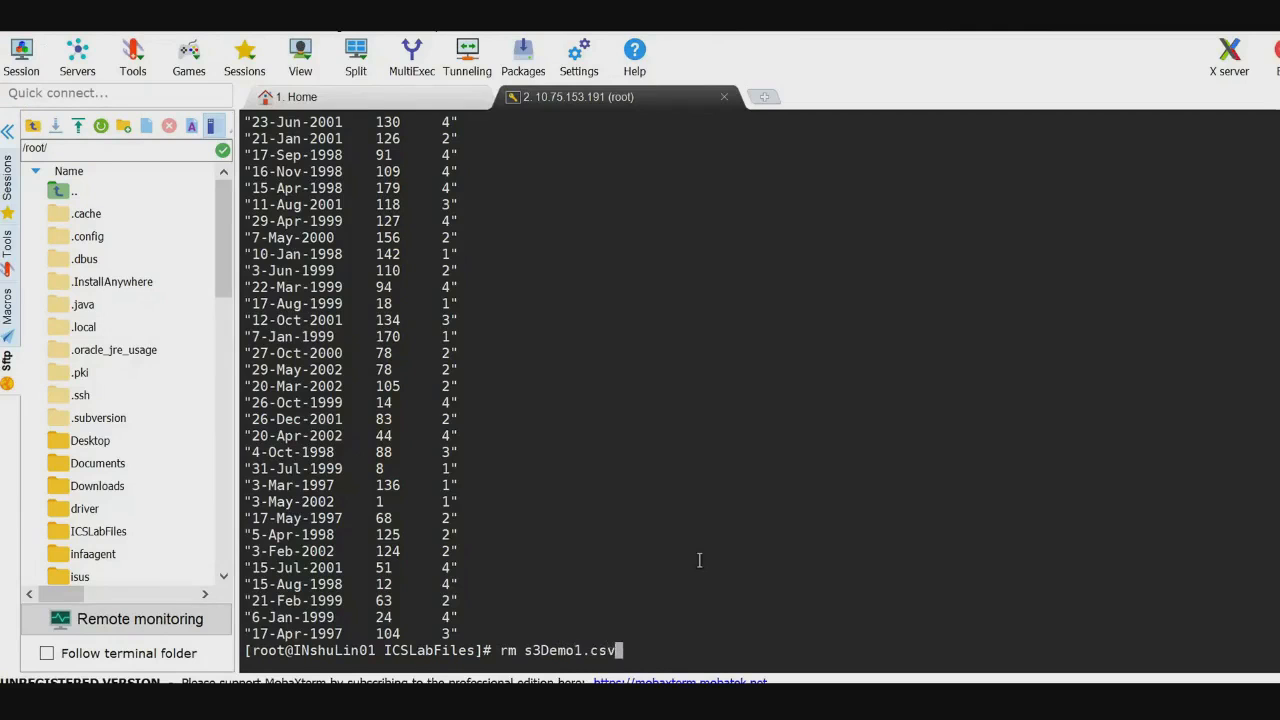
pyautogui.press('Return')
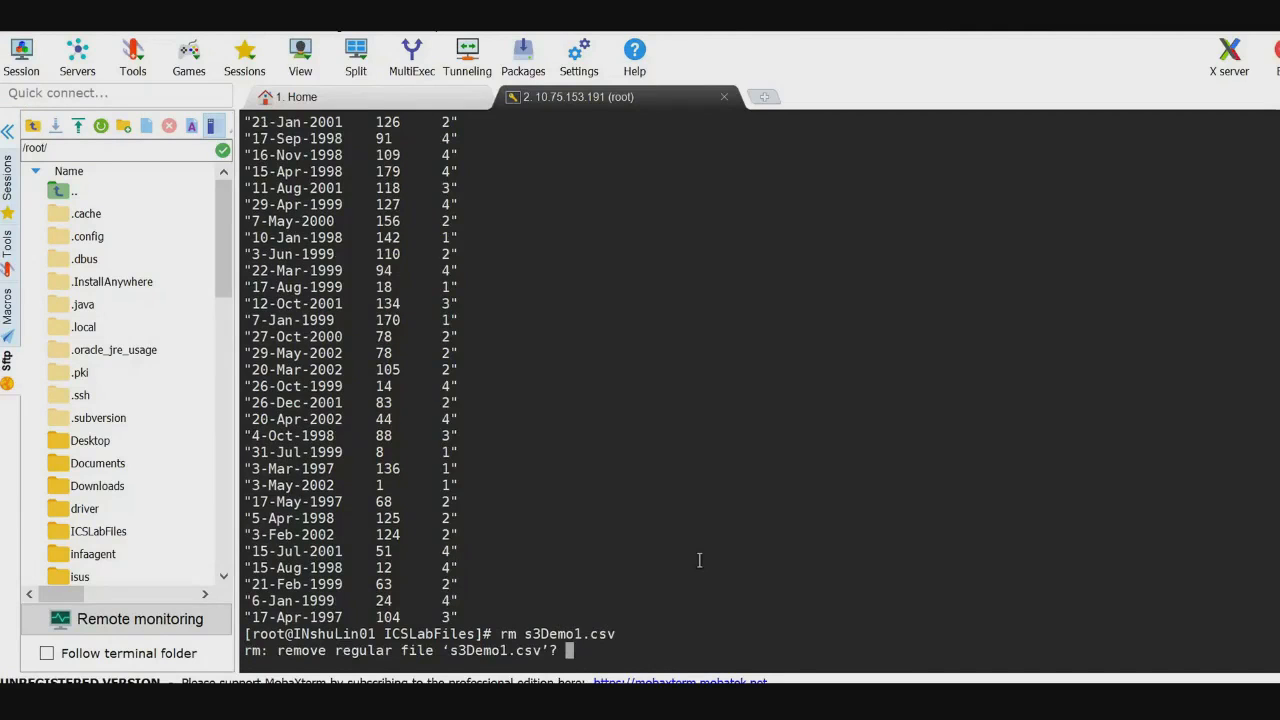
pyautogui.write('y')
pyautogui.press('Return')
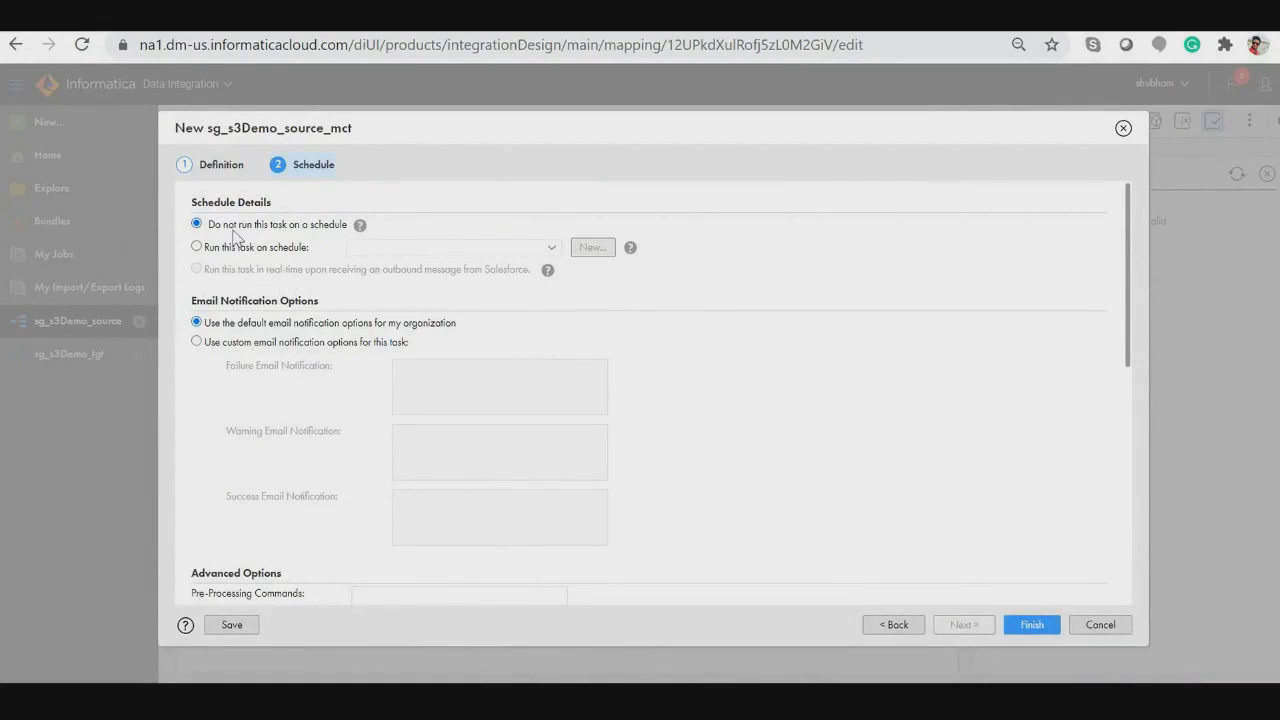
# Review the mapping task's schedule, email notification, advanced options, parameter file and execution mode settings.
pyautogui.scroll(-1, 235, 258)
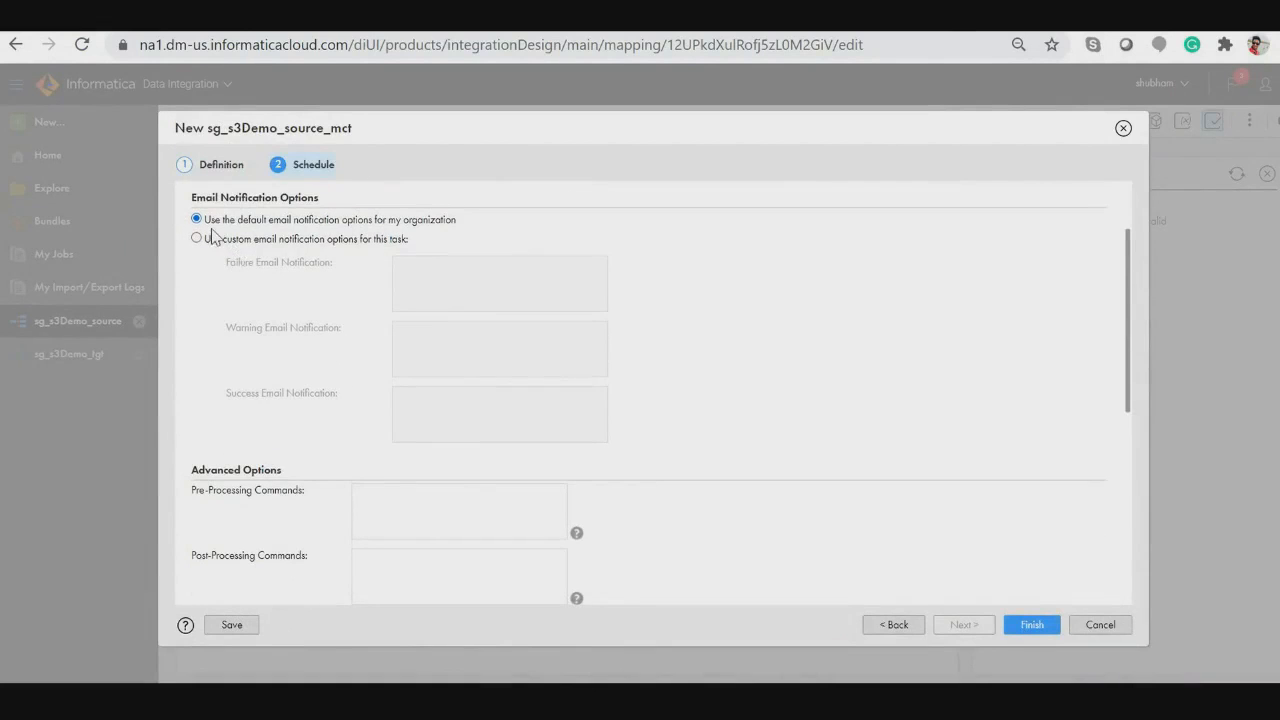
pyautogui.scroll(-3, 266, 337)
pyautogui.scroll(1, 266, 340)
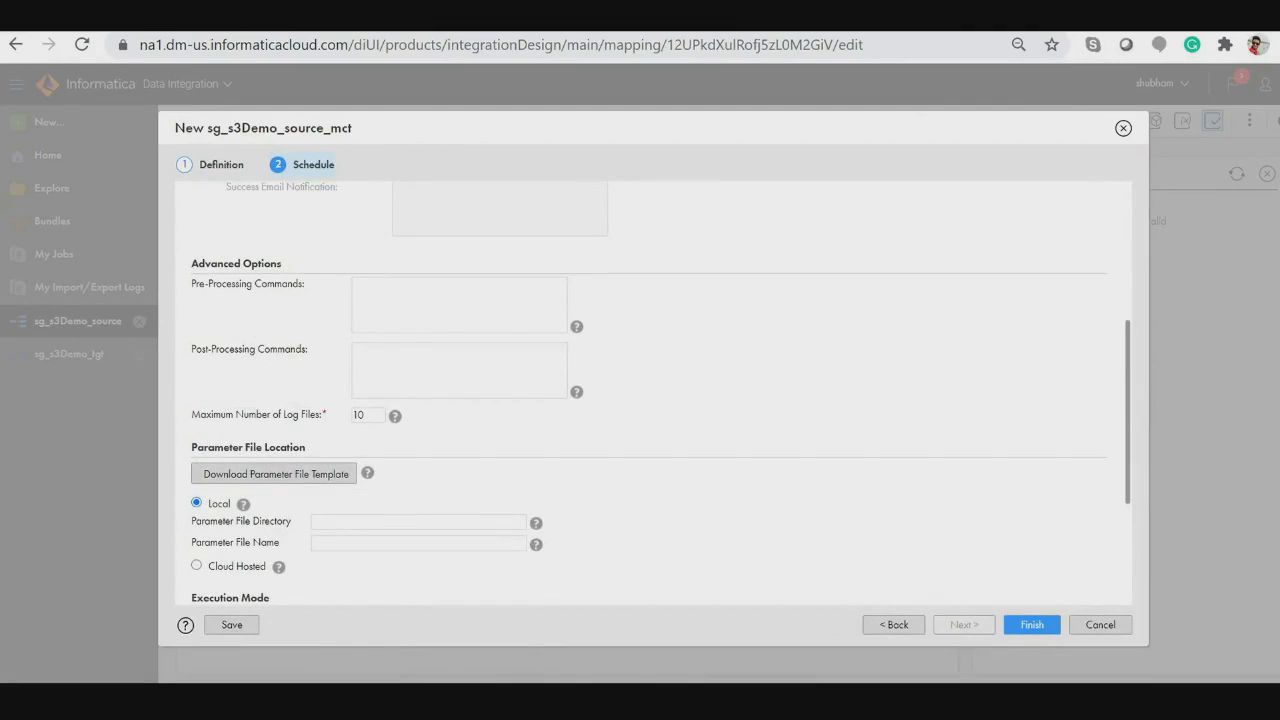
pyautogui.scroll(-1, 366, 371)
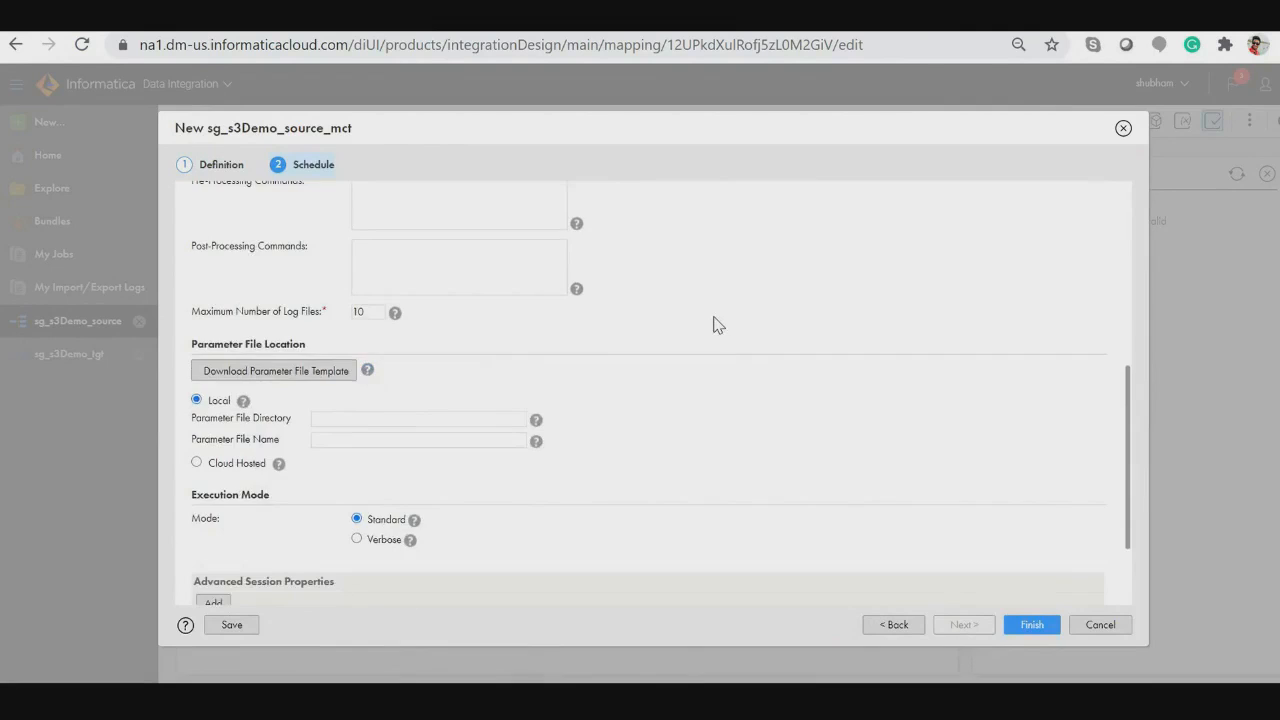
pyautogui.scroll(-1, 714, 323)
pyautogui.click(281, 280)
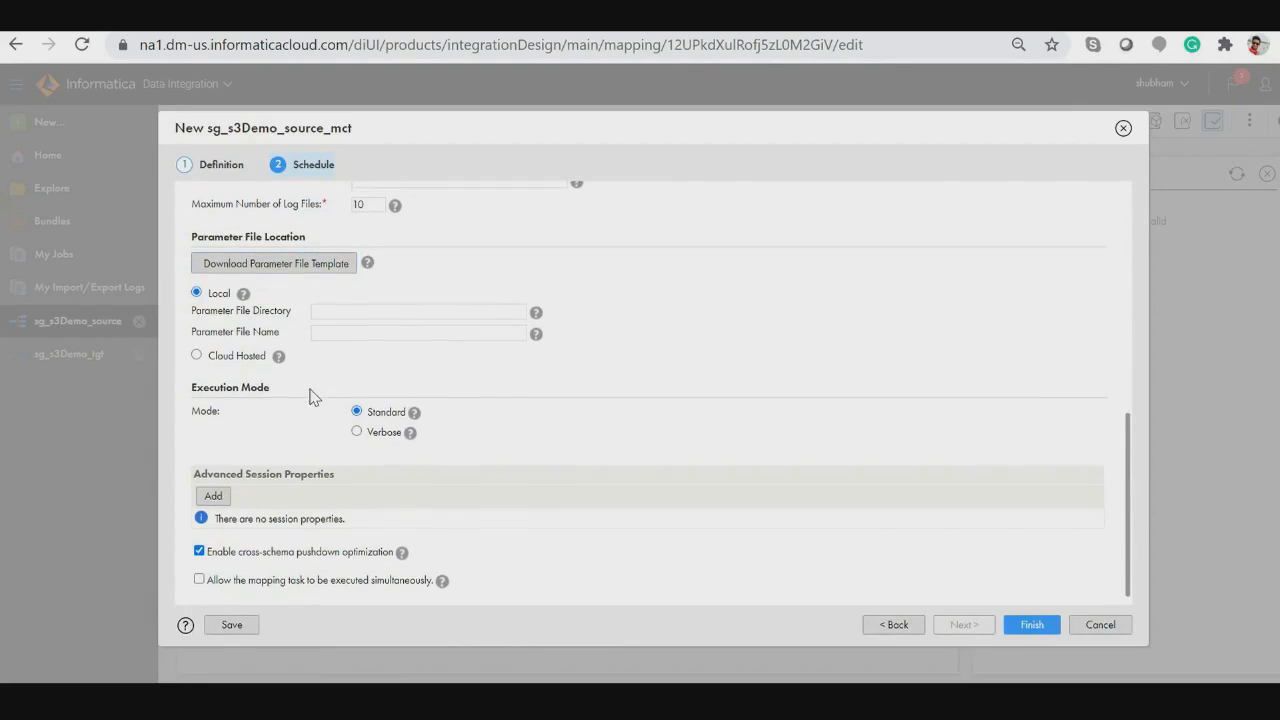
pyautogui.scroll(-1, 318, 410)
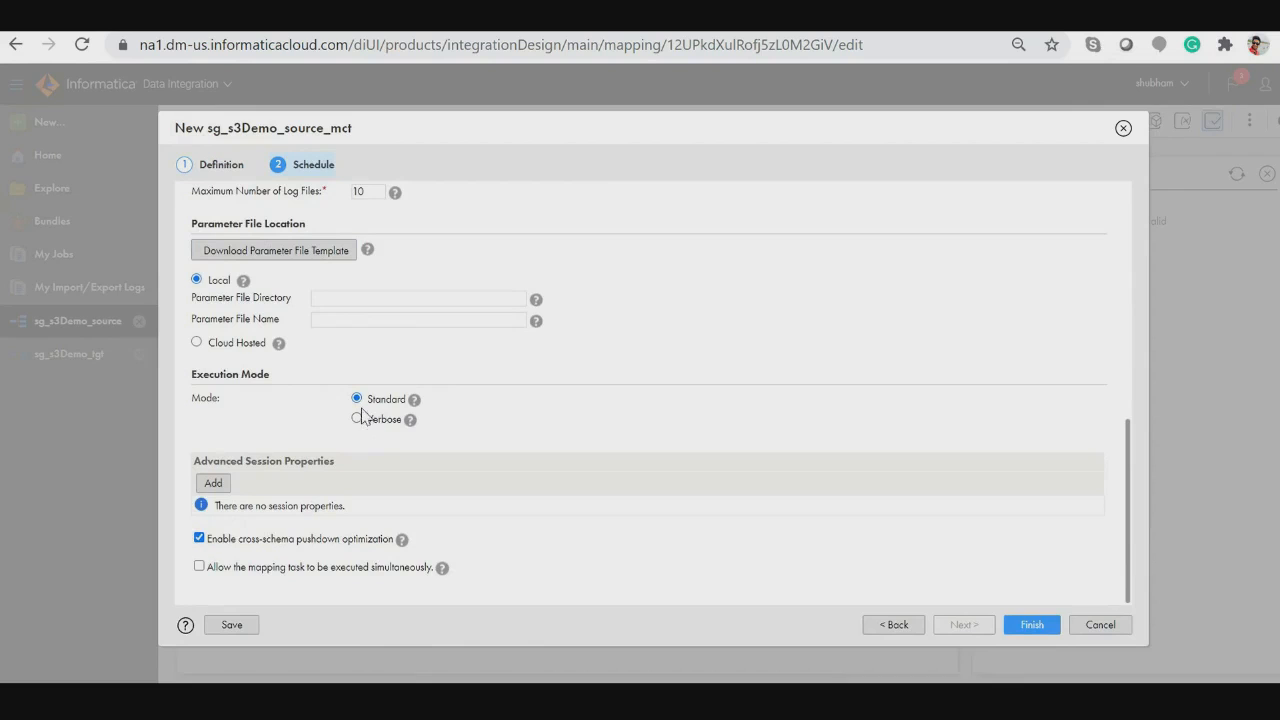
# Add an advanced session property row, look through the available property names, and remove the row.
pyautogui.click(215, 484)
pyautogui.click(300, 504)
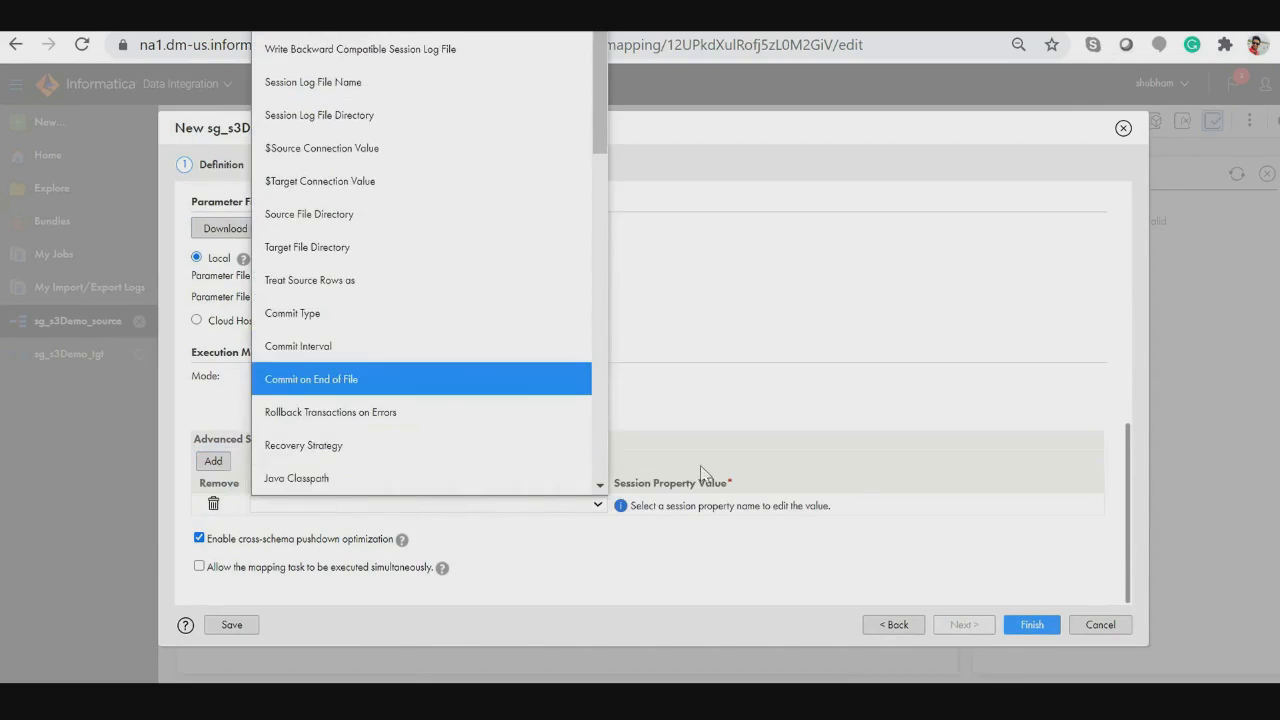
pyautogui.click(822, 318)
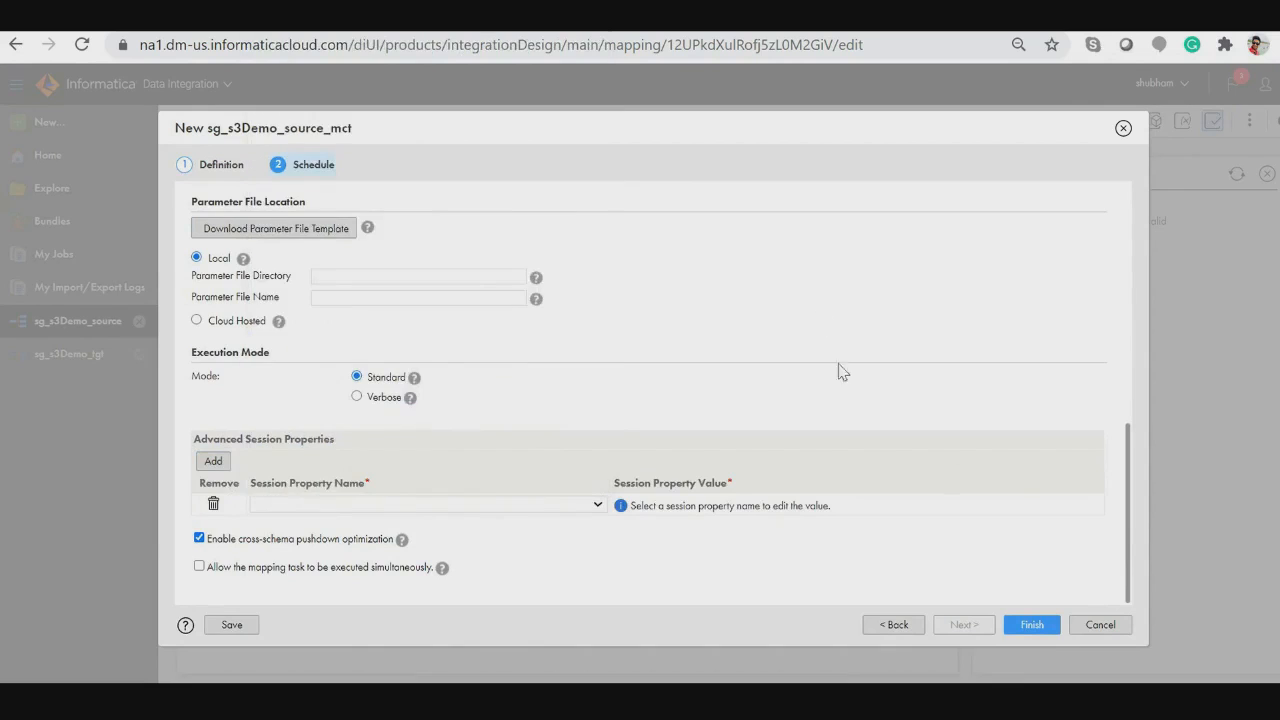
pyautogui.click(211, 504)
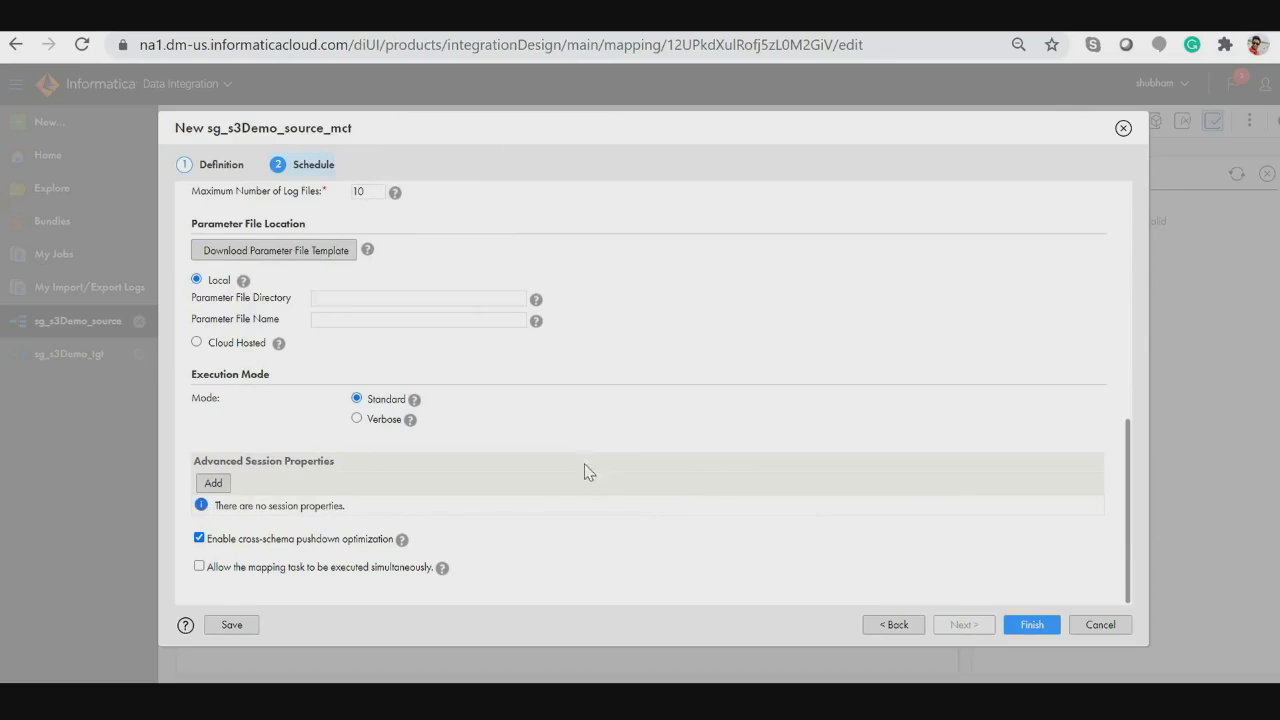
# Finish creating the sg_s3Demo_source_mct mapping task, look over its details, and run it.
pyautogui.click(1030, 625)
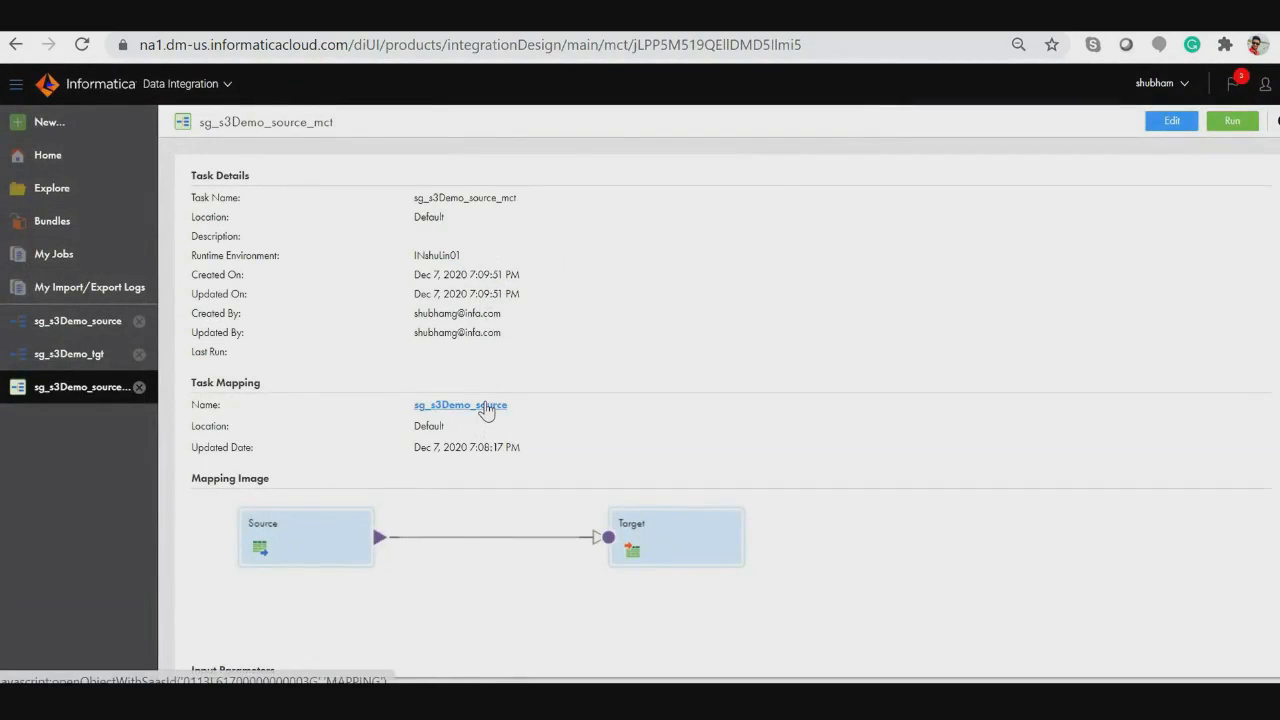
pyautogui.scroll(-4, 486, 411)
pyautogui.scroll(4, 520, 411)
pyautogui.click(1230, 121)
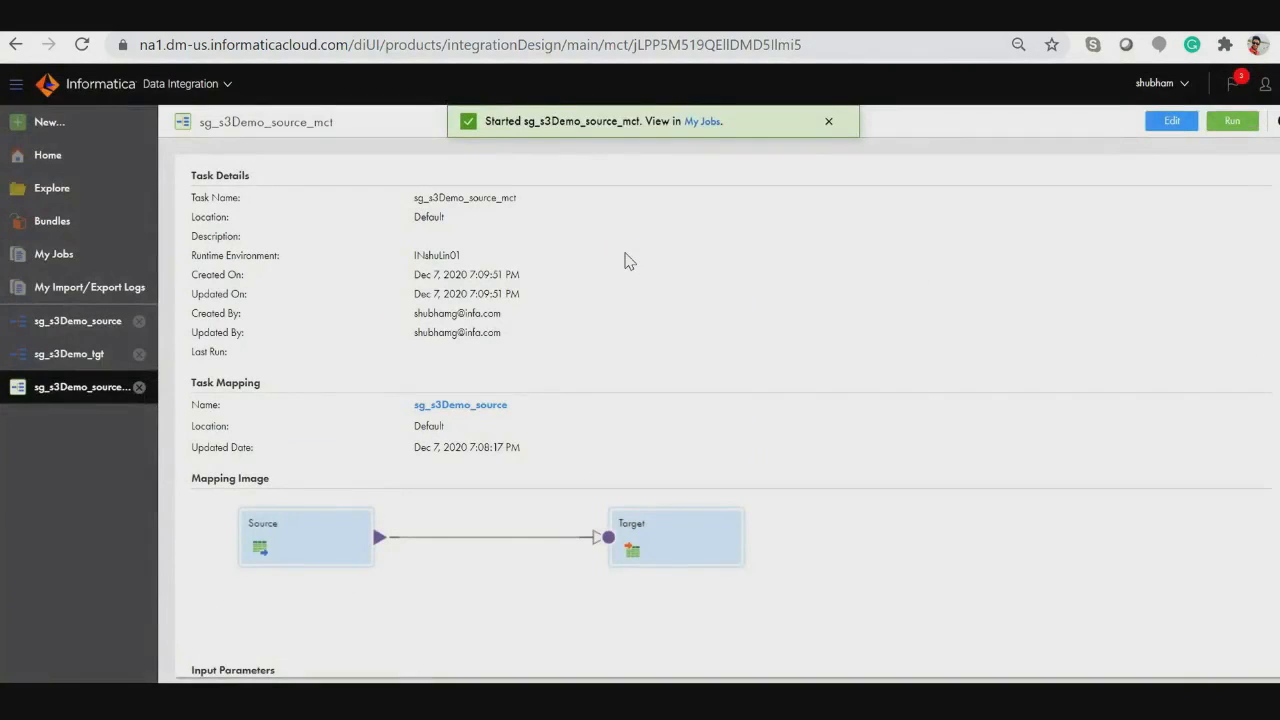
# Open the running jobs in Monitor and check the status of the sg_s3Demo_source_mct job.
pyautogui.click(702, 121)
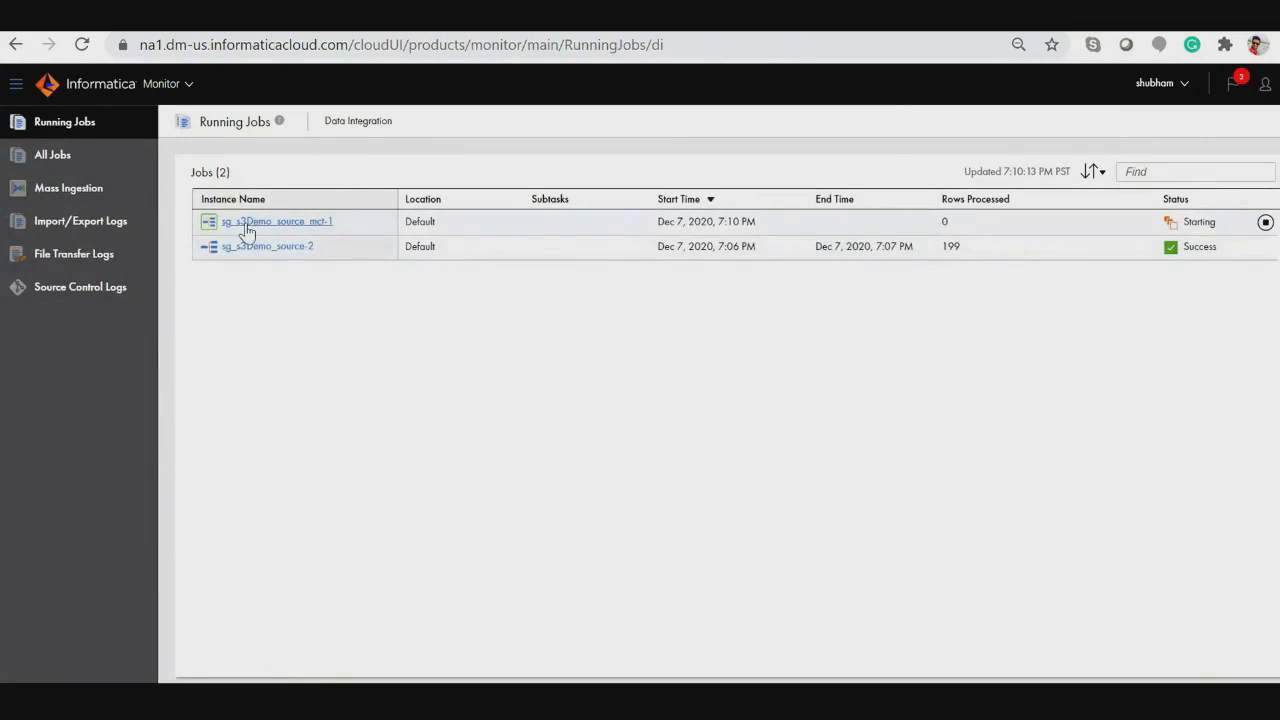
pyautogui.click(290, 221)
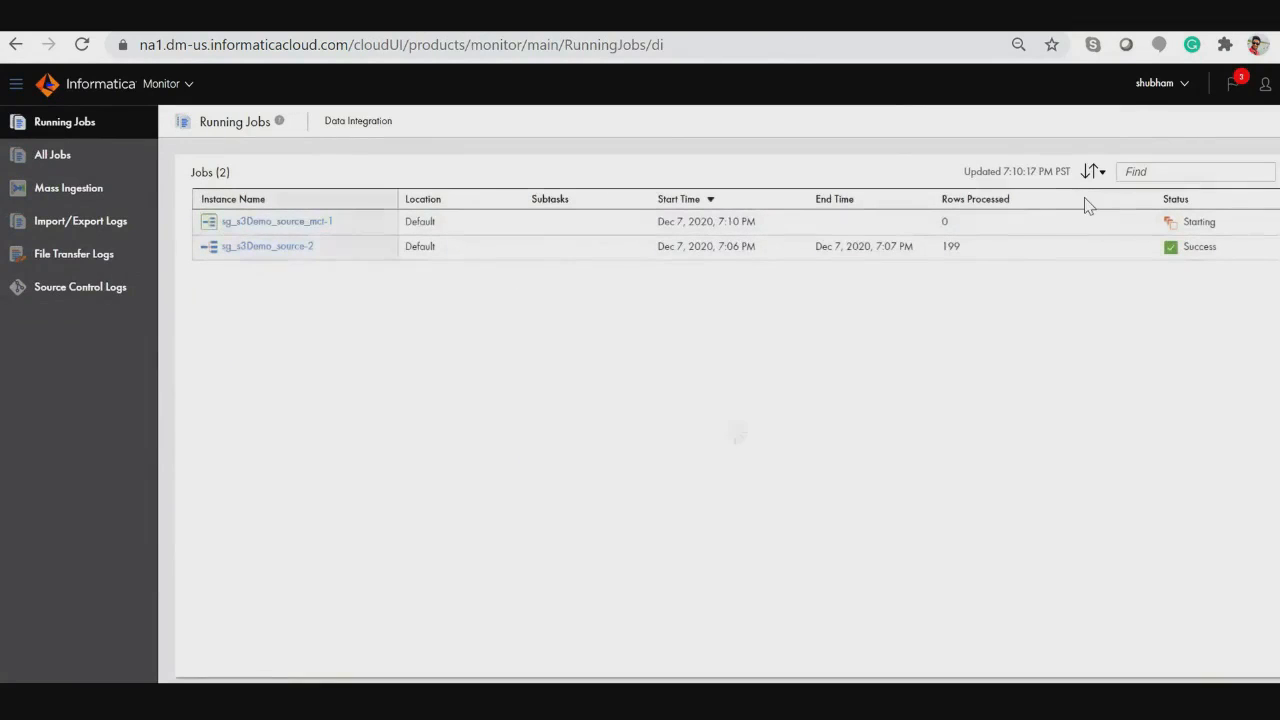
pyautogui.click(1186, 235)
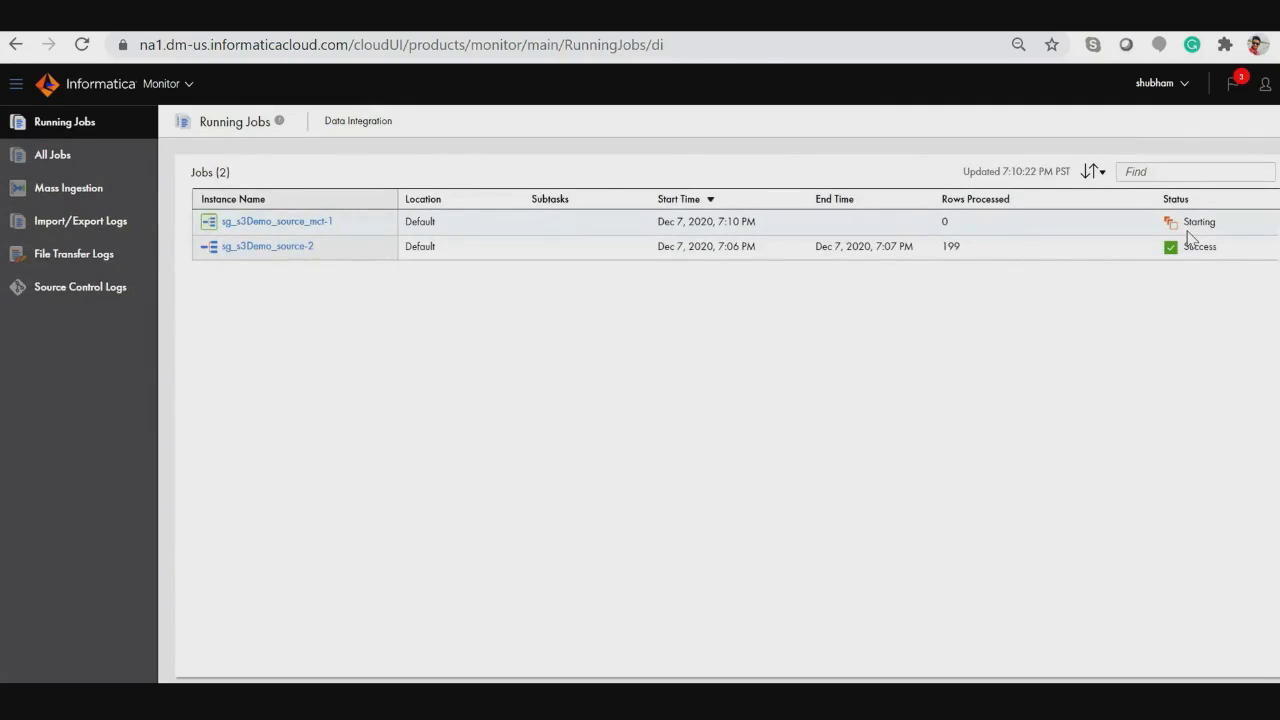
pyautogui.click(1188, 235)
pyautogui.click(1188, 235)
pyautogui.click(941, 256)
pyautogui.click(941, 267)
pyautogui.click(941, 267)
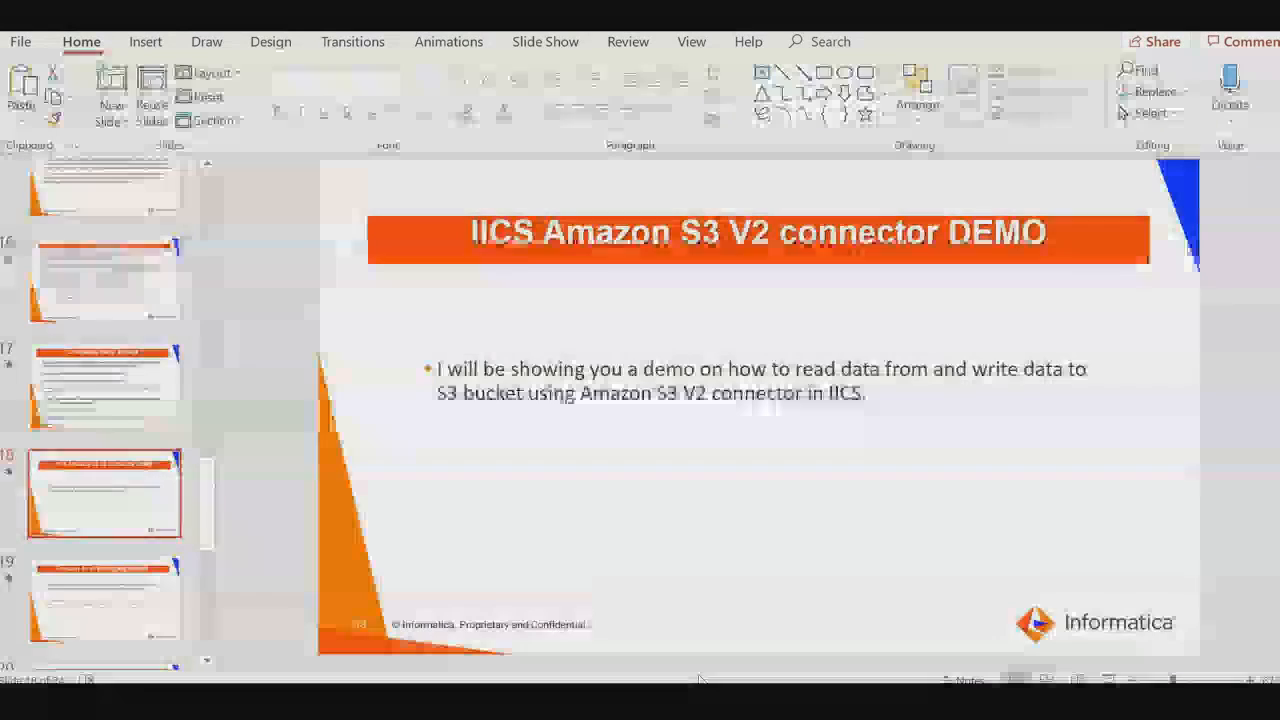
# Review the Source settings of the sg_s3Demo_tgt mapping: flat file connection and object, query options, advanced options, fields and partitions.
pyautogui.moveTo(684, 700)
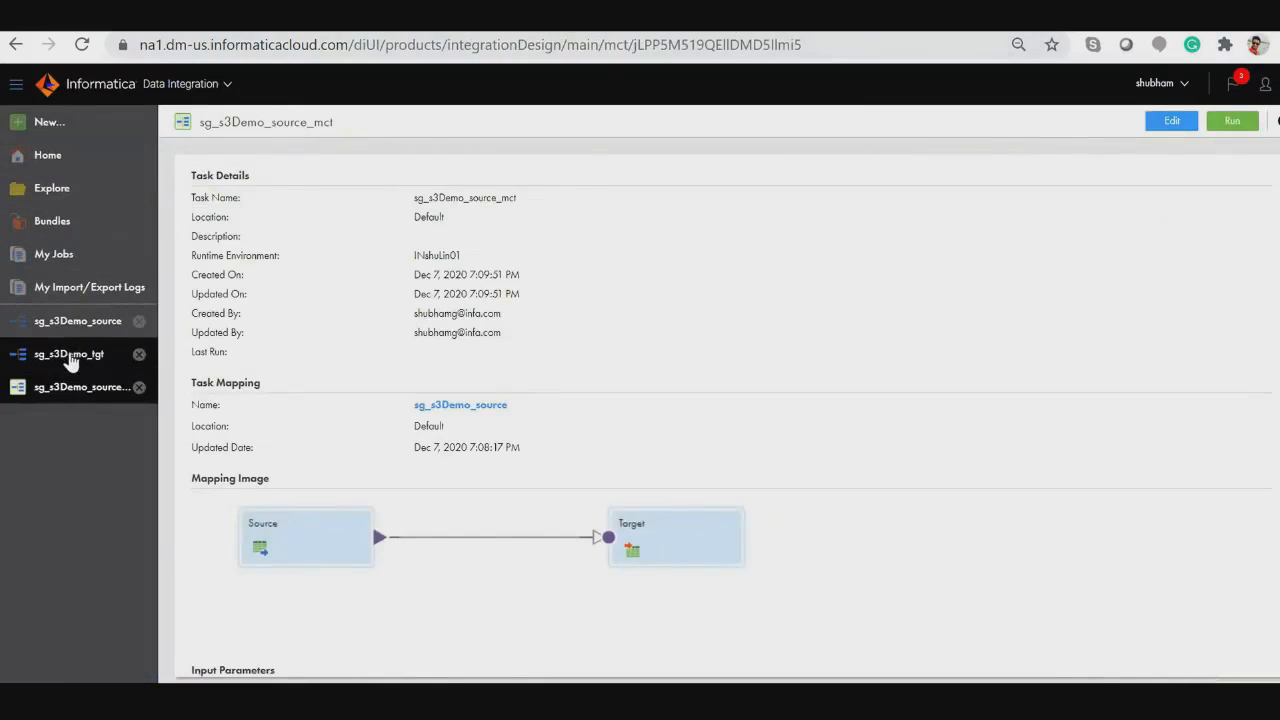
pyautogui.click(66, 354)
pyautogui.click(382, 252)
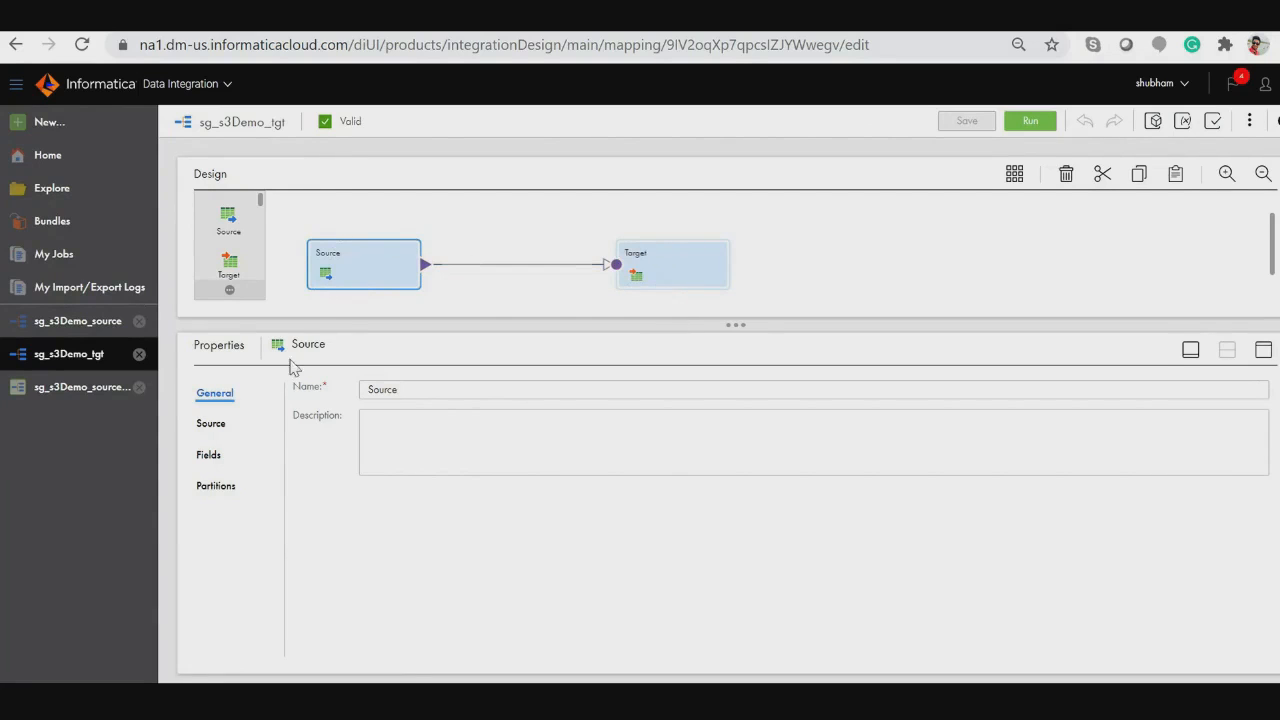
pyautogui.click(212, 425)
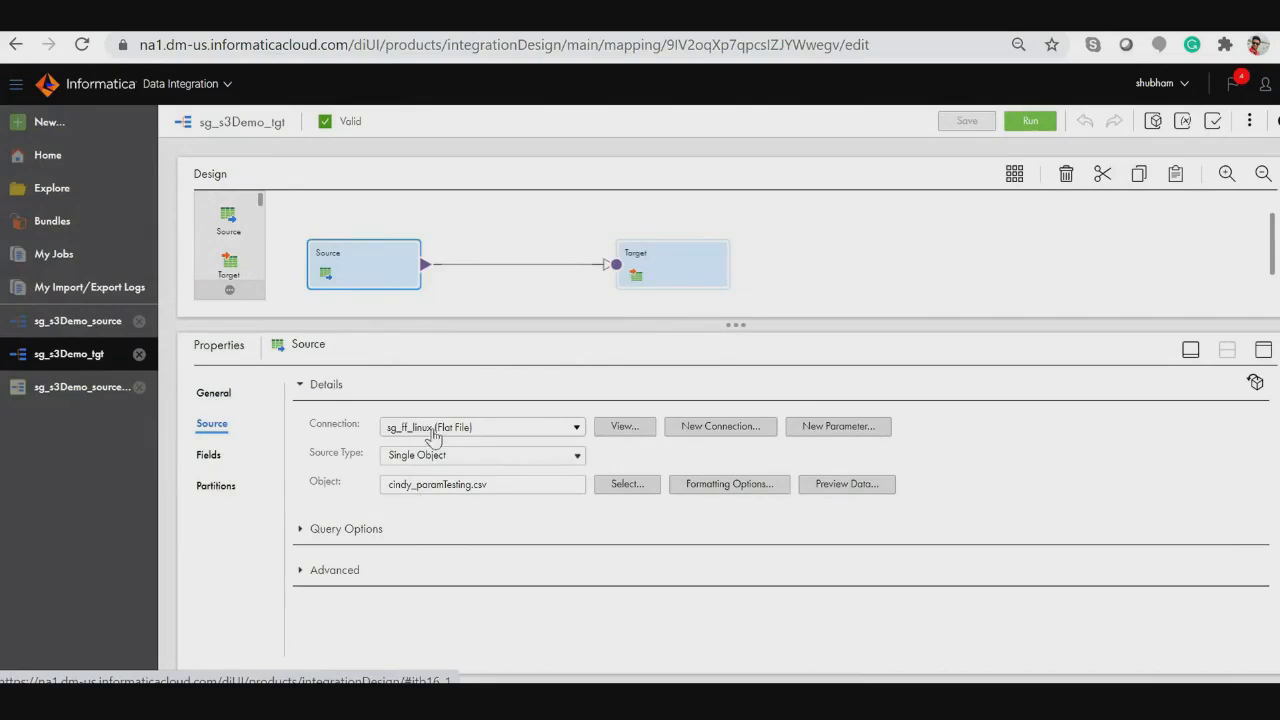
pyautogui.click(300, 530)
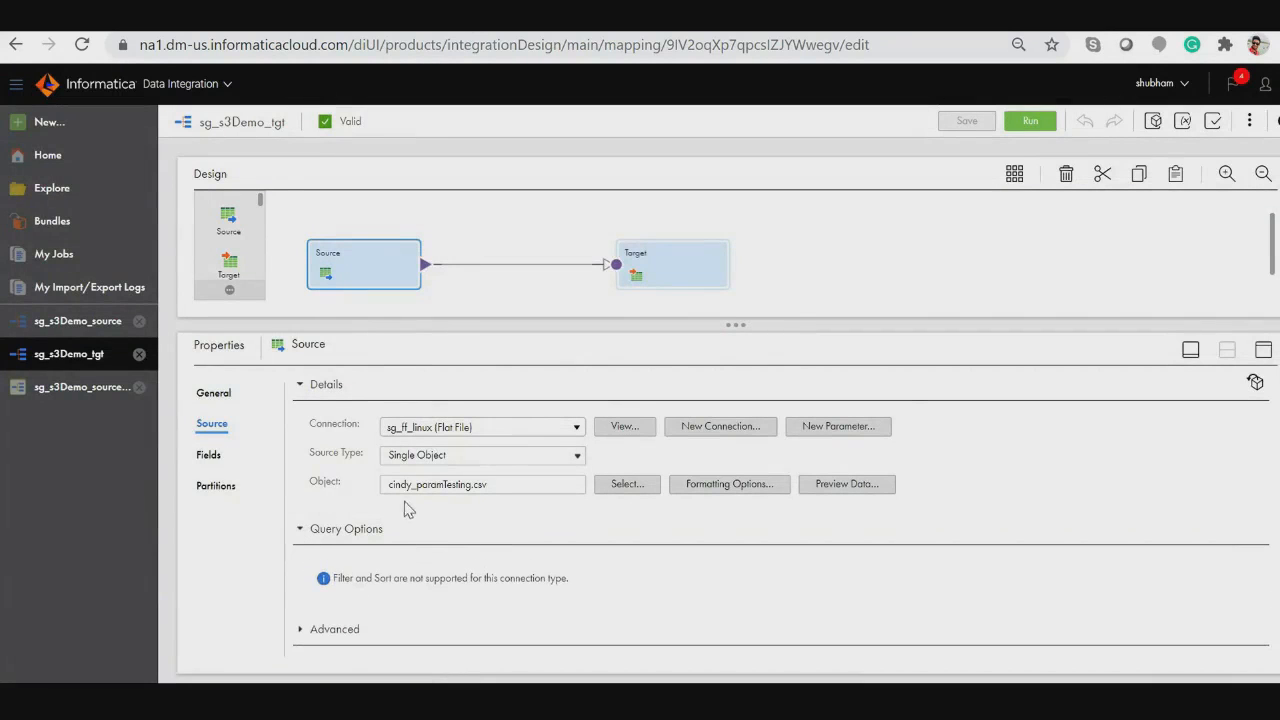
pyautogui.click(299, 629)
pyautogui.scroll(-1, 366, 525)
pyautogui.scroll(1, 346, 449)
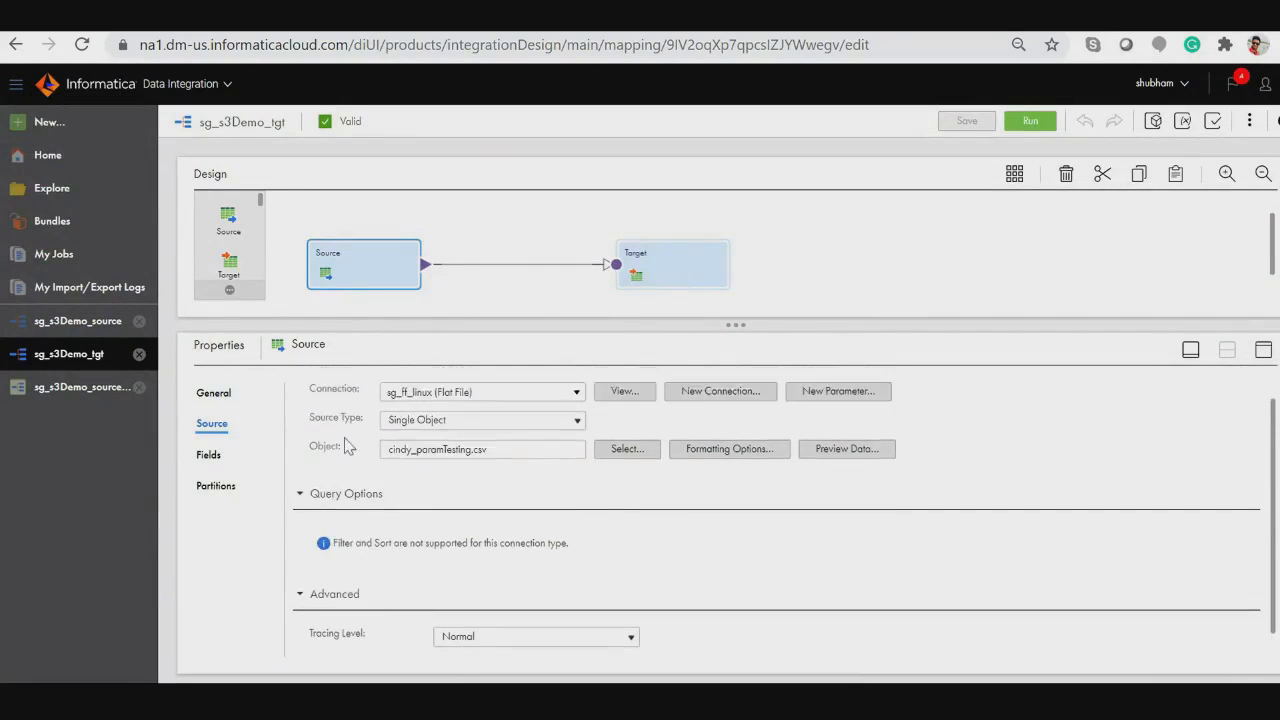
pyautogui.click(212, 456)
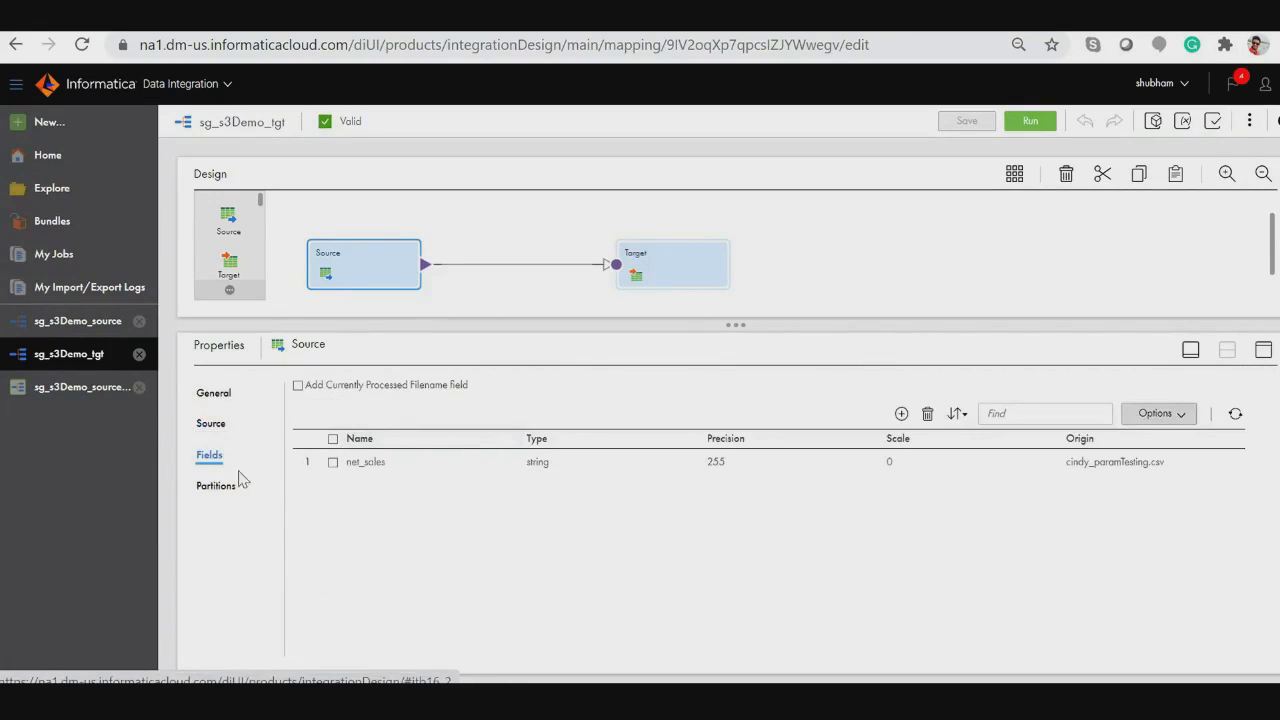
pyautogui.click(217, 488)
pyautogui.click(213, 459)
# Review the mapping's Target settings: incoming fields, Amazon S3 v2 connection, advanced options, target fields and field mapping.
pyautogui.click(671, 274)
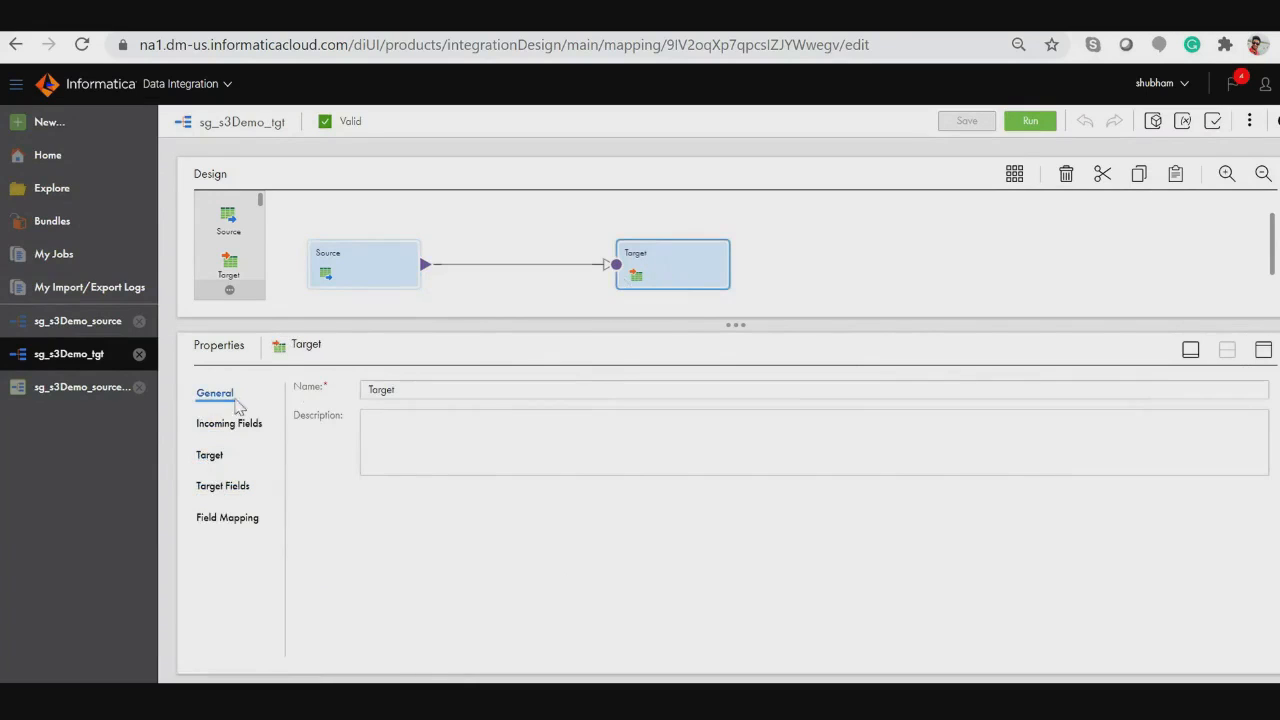
pyautogui.click(220, 422)
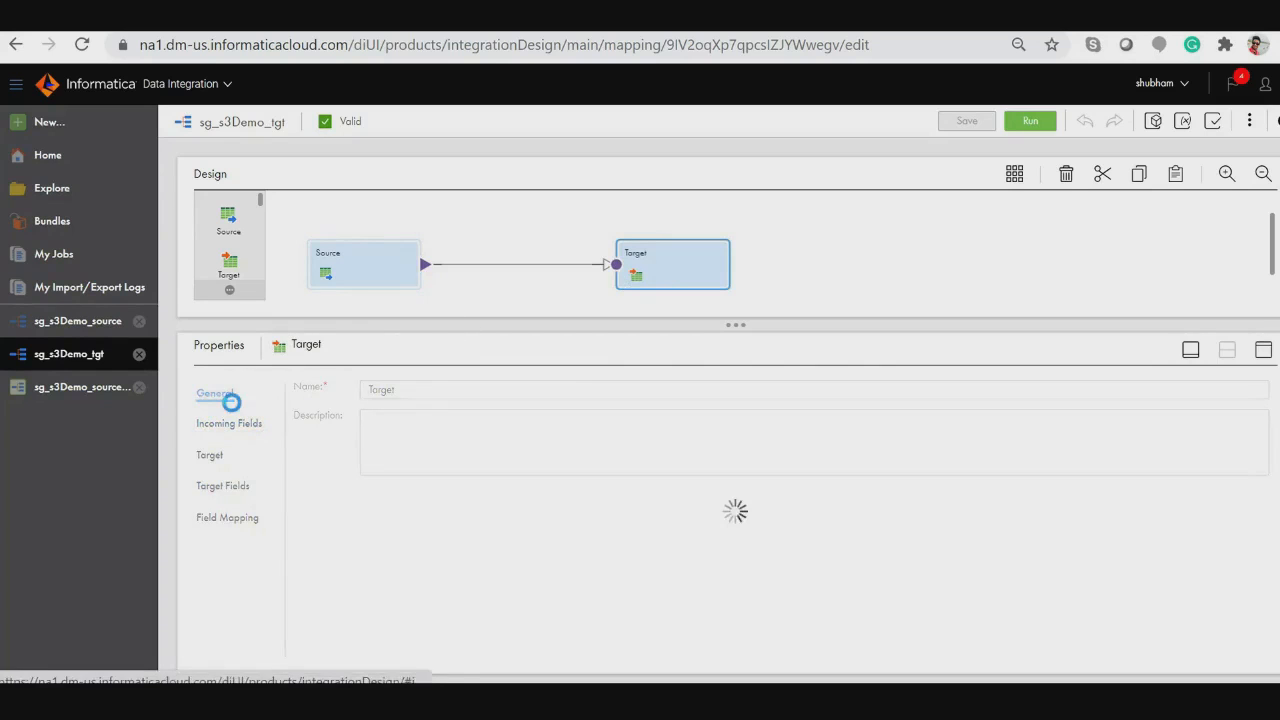
pyautogui.click(210, 455)
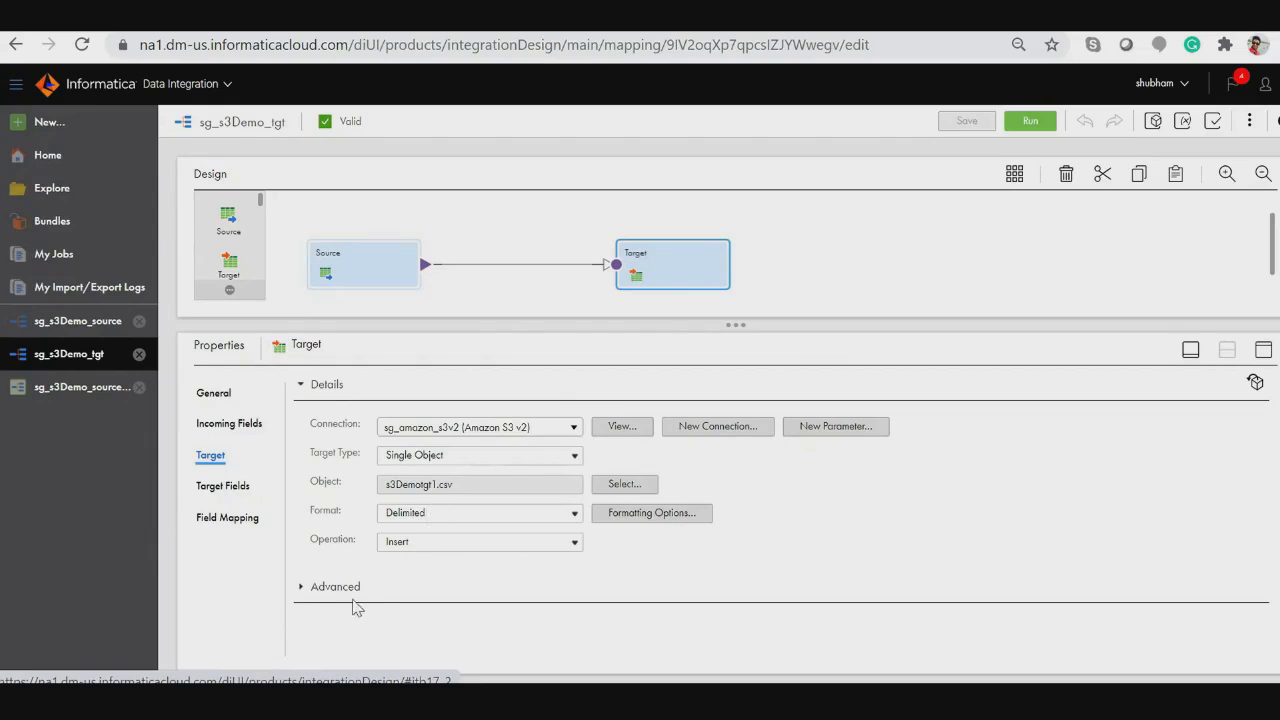
pyautogui.click(299, 588)
pyautogui.scroll(-10, 366, 569)
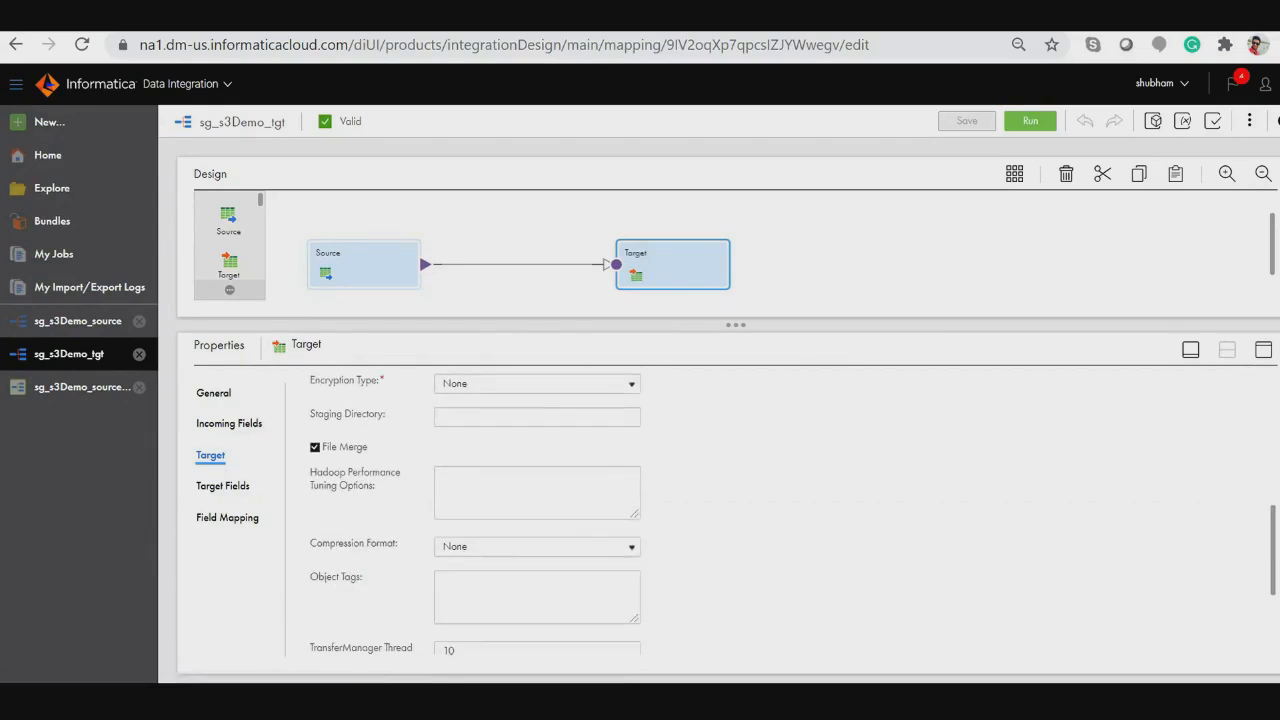
pyautogui.scroll(10, 392, 540)
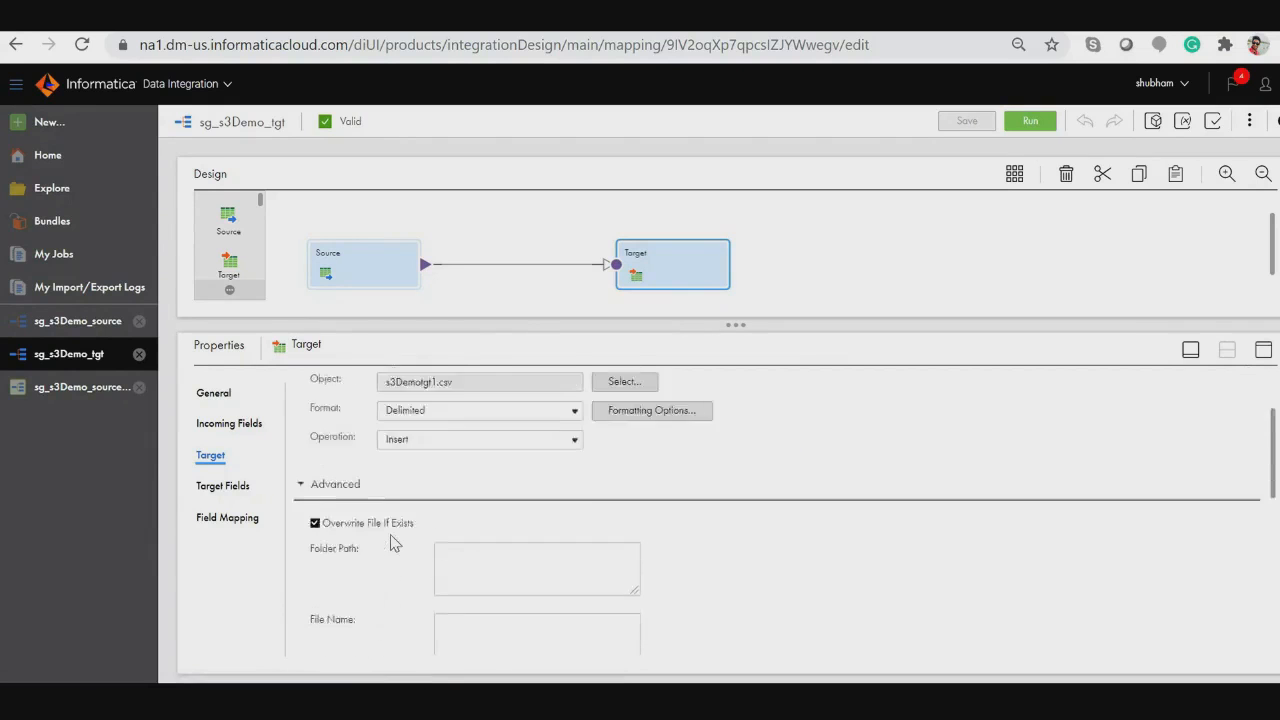
pyautogui.scroll(-3, 290, 497)
pyautogui.click(220, 486)
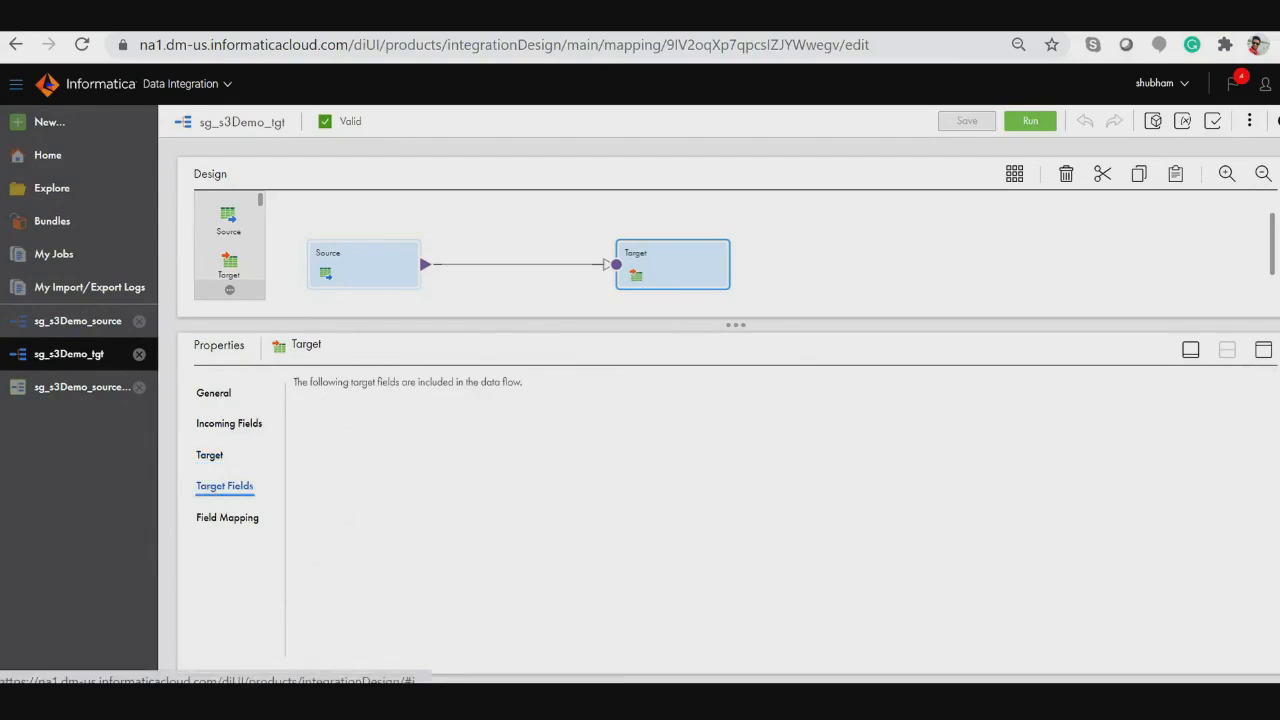
pyautogui.click(224, 520)
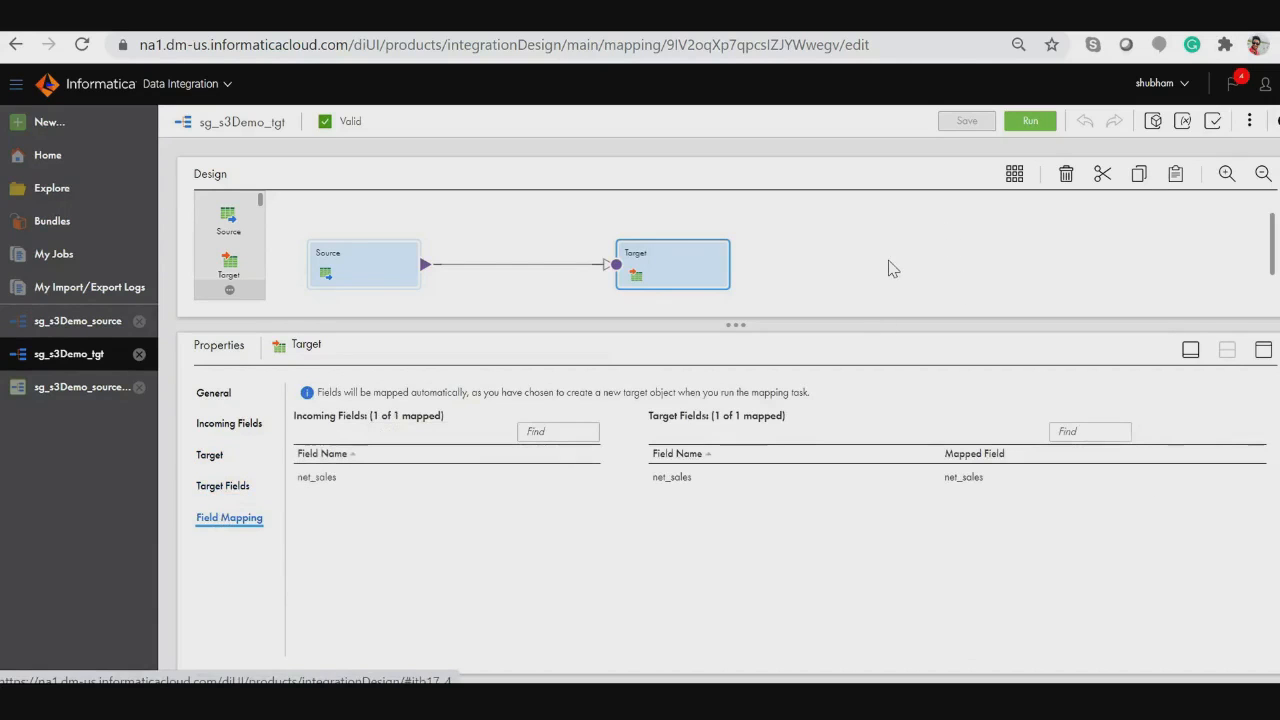
# Start a new mapping task from the sg_s3Demo_tgt mapping and name it sg_s3Demo_tgt_mct.
pyautogui.click(1249, 121)
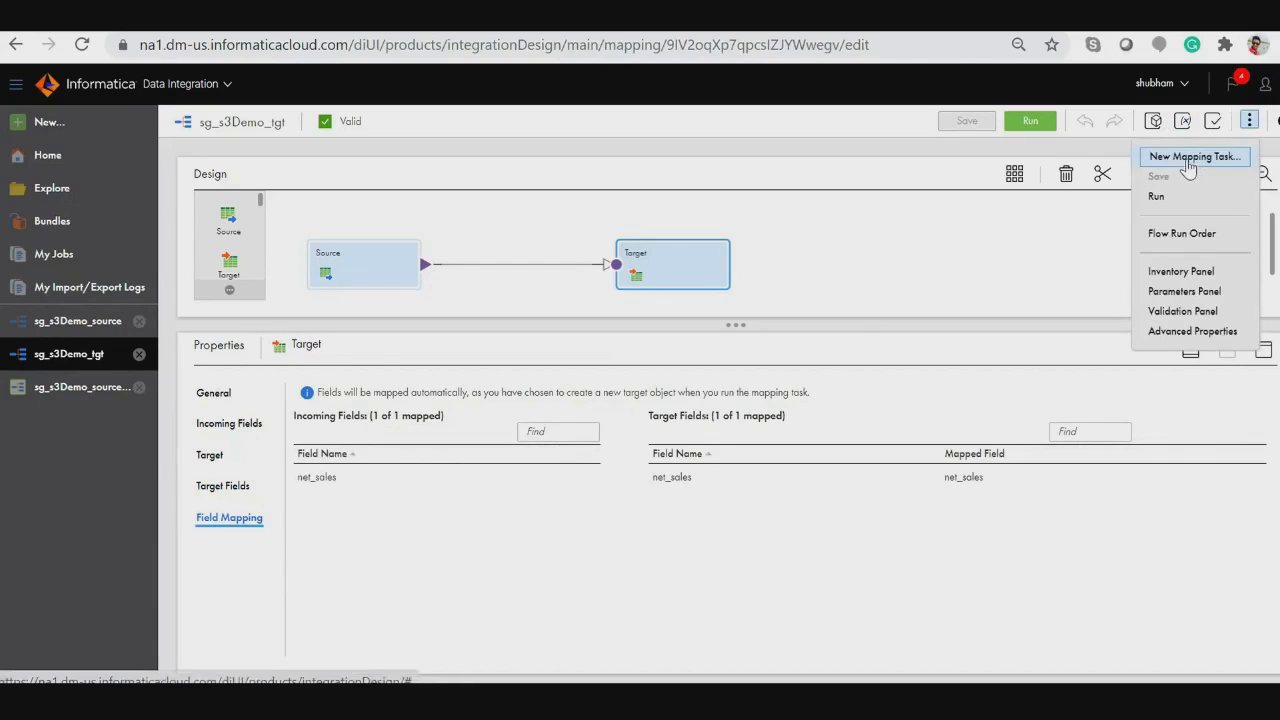
pyautogui.click(1188, 158)
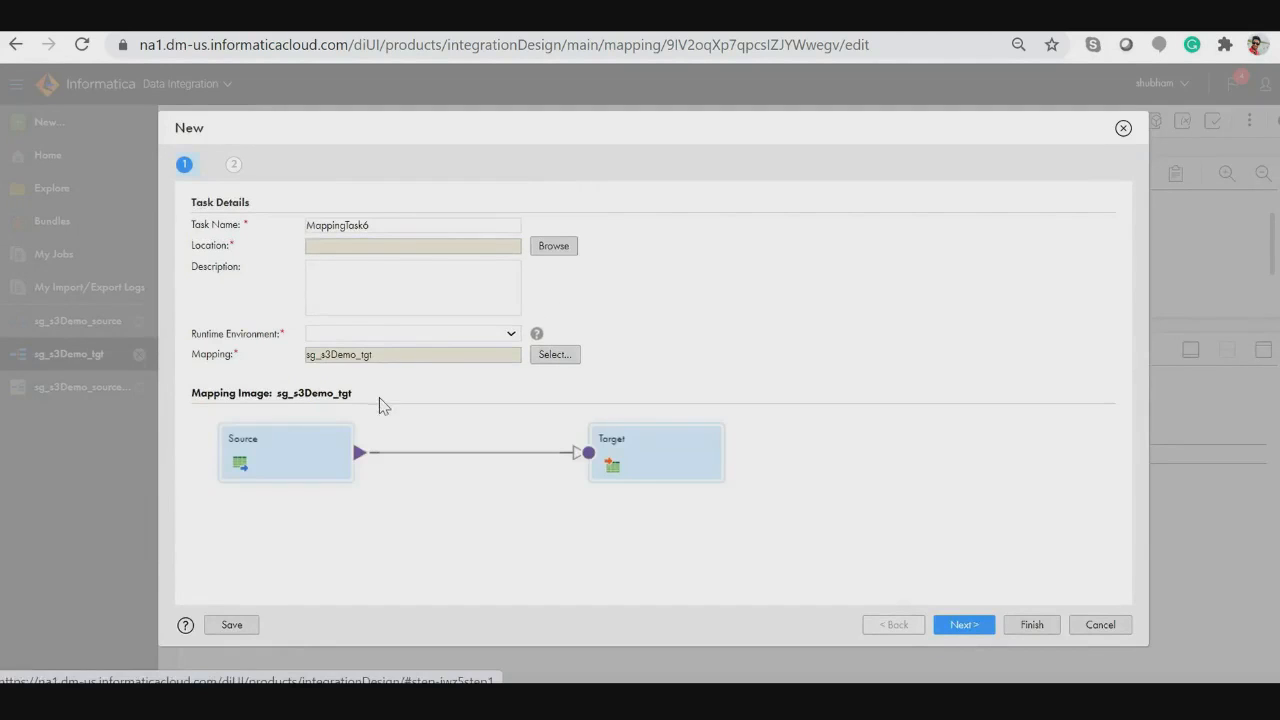
pyautogui.doubleClick(357, 360)
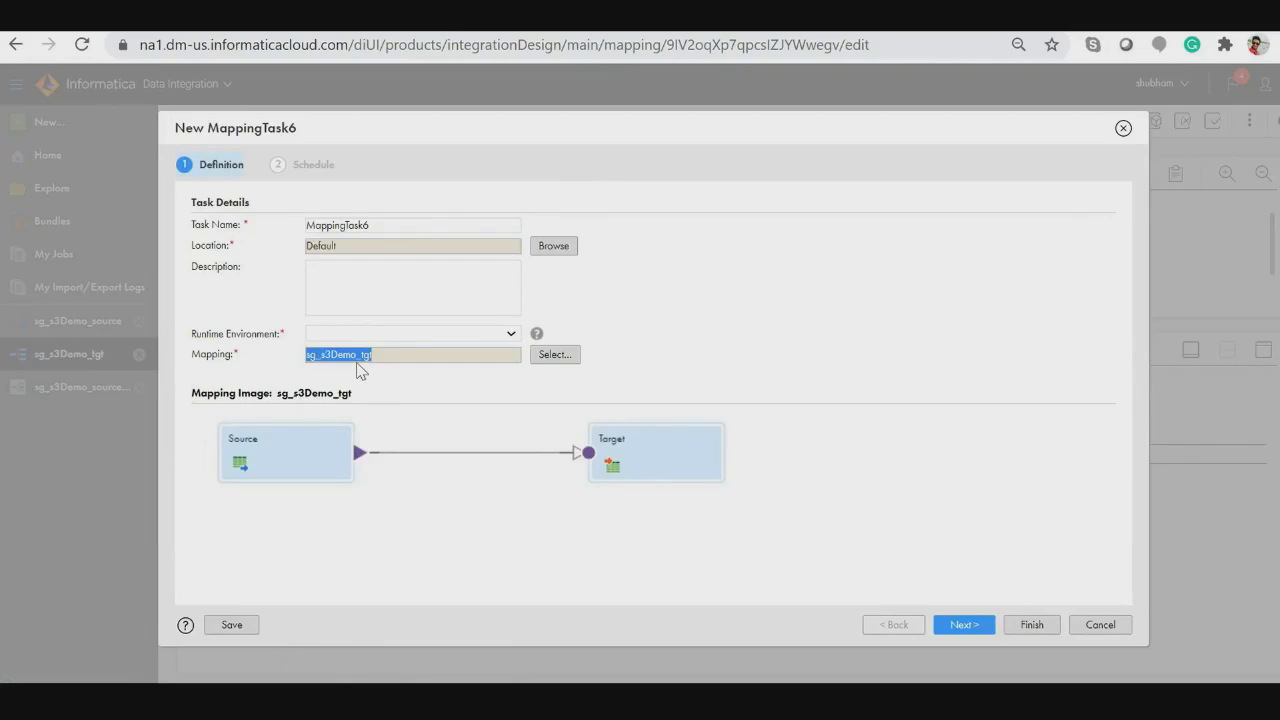
pyautogui.doubleClick(340, 226)
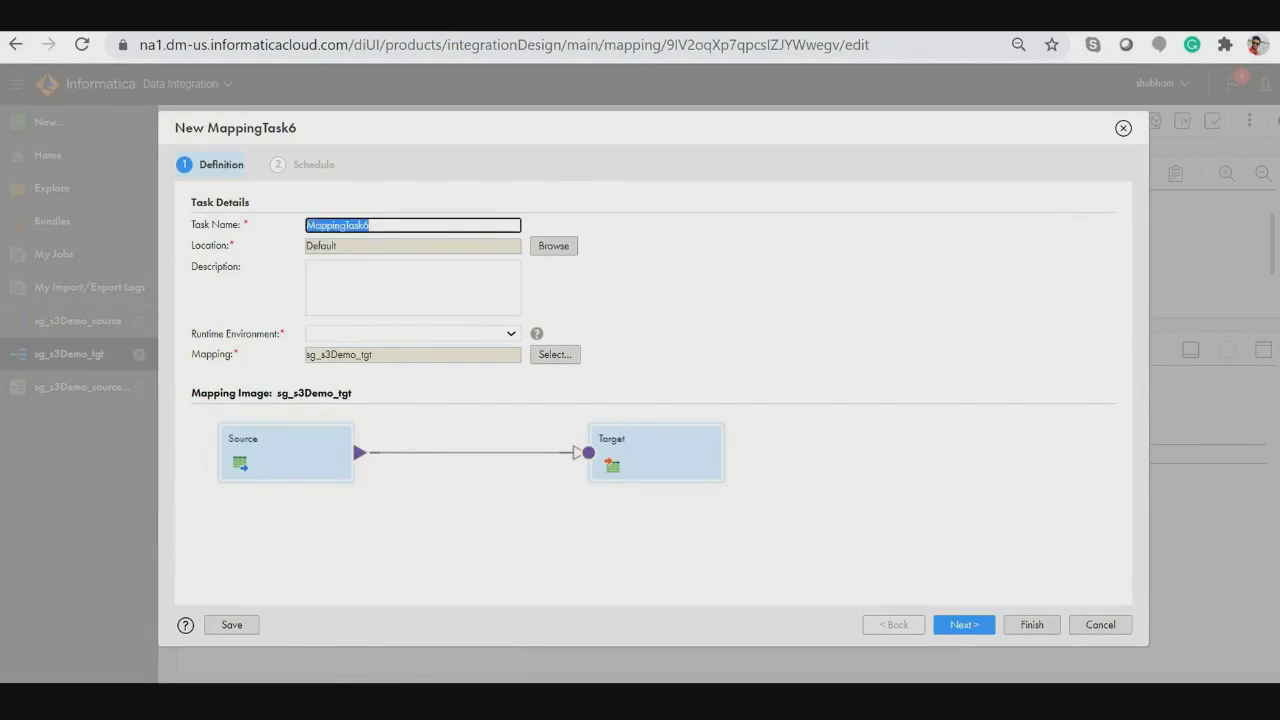
pyautogui.write('sg_s3Demo_tgt')
pyautogui.write('_mc')
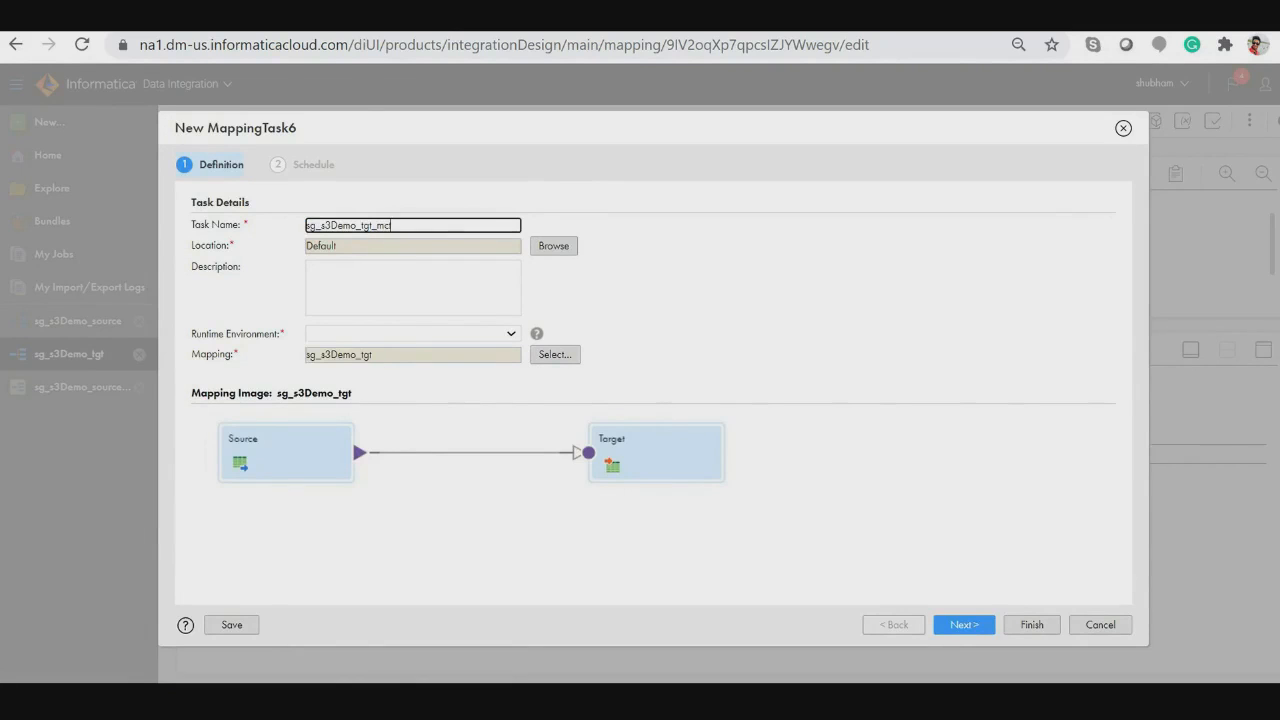
pyautogui.write('t')
# Set the mapping task's runtime environment to INshuLin01.
pyautogui.click(366, 336)
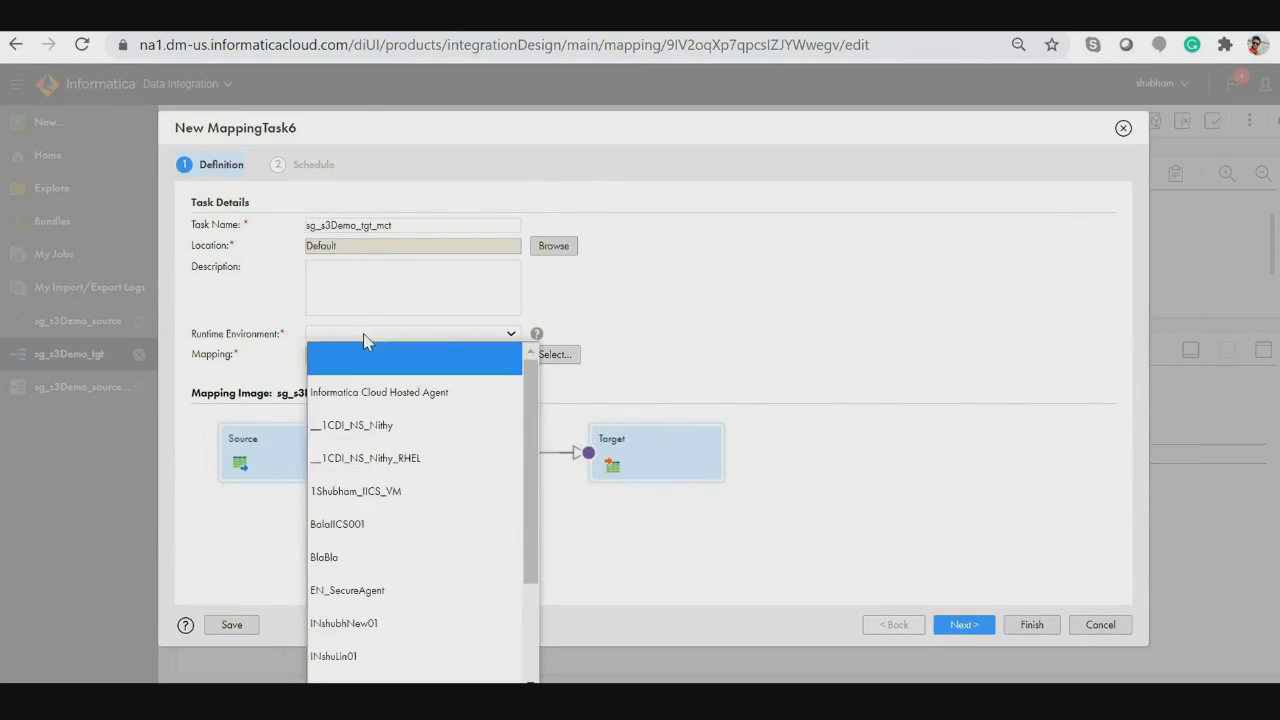
pyautogui.scroll(-3, 394, 440)
pyautogui.click(393, 510)
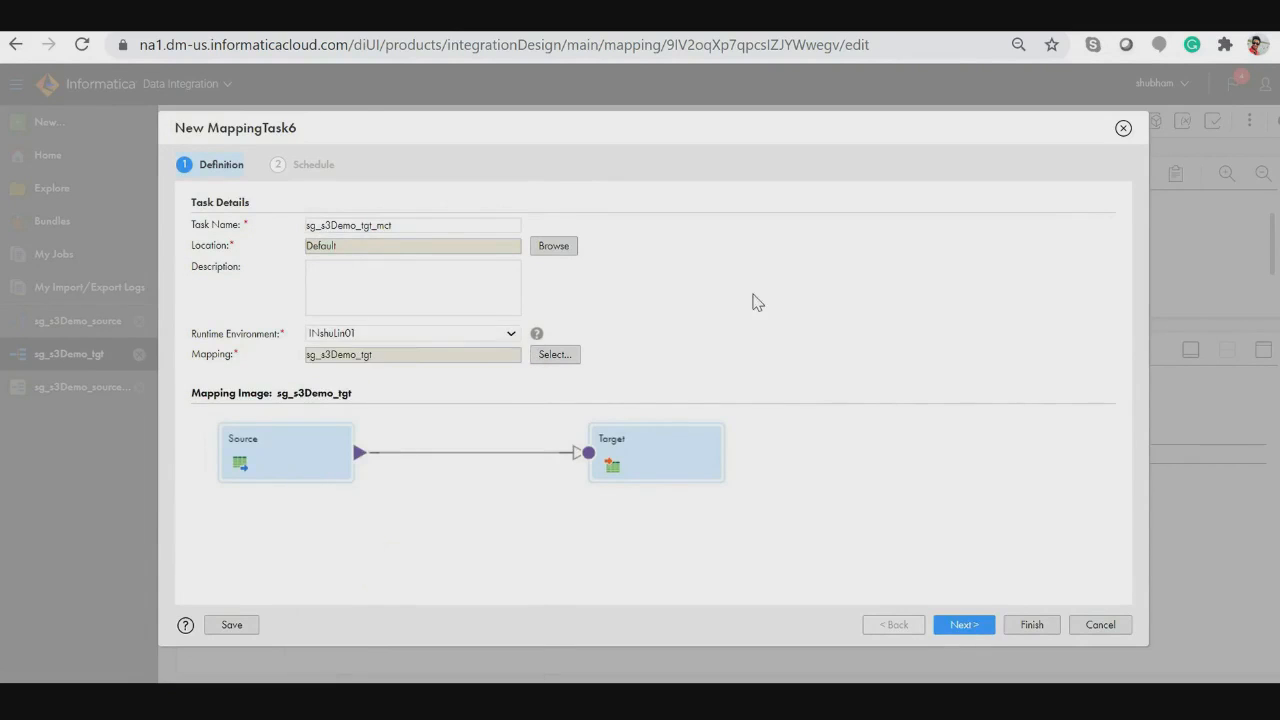
# Proceed to the Schedule step and review the email notification, advanced, parameter file, execution mode and session property settings.
pyautogui.click(962, 628)
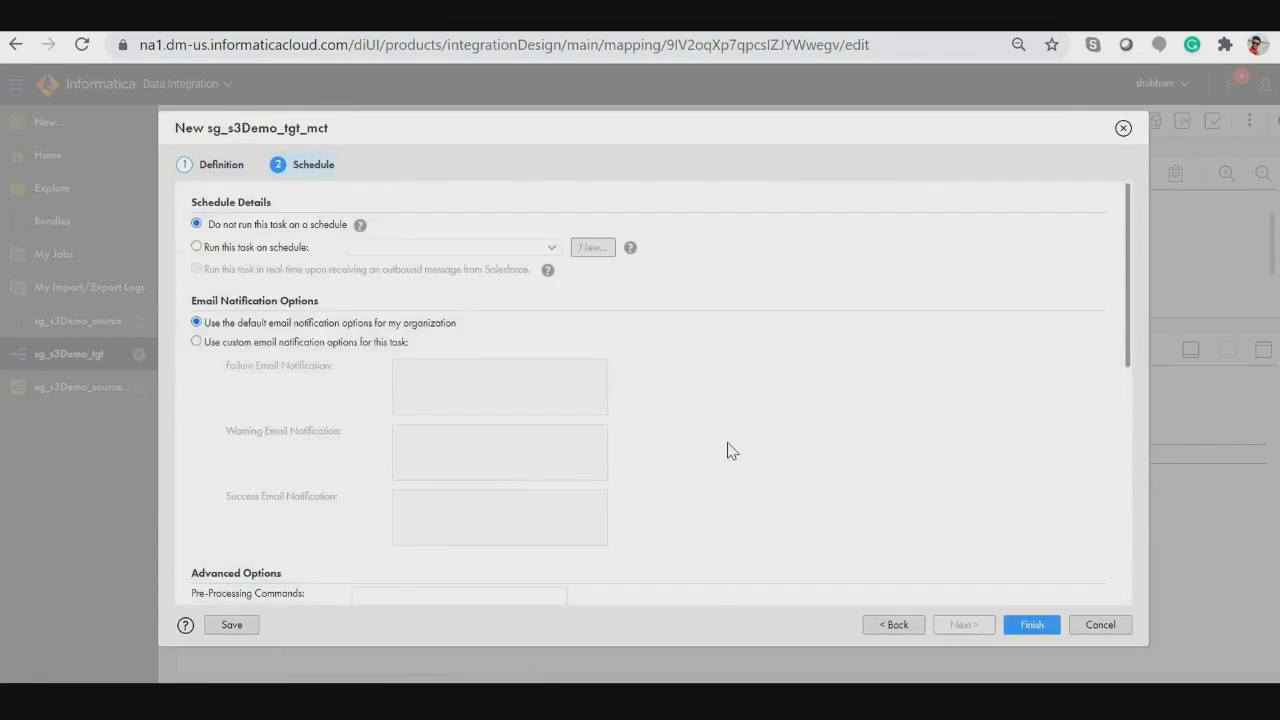
pyautogui.scroll(-5, 727, 451)
pyautogui.scroll(3, 727, 451)
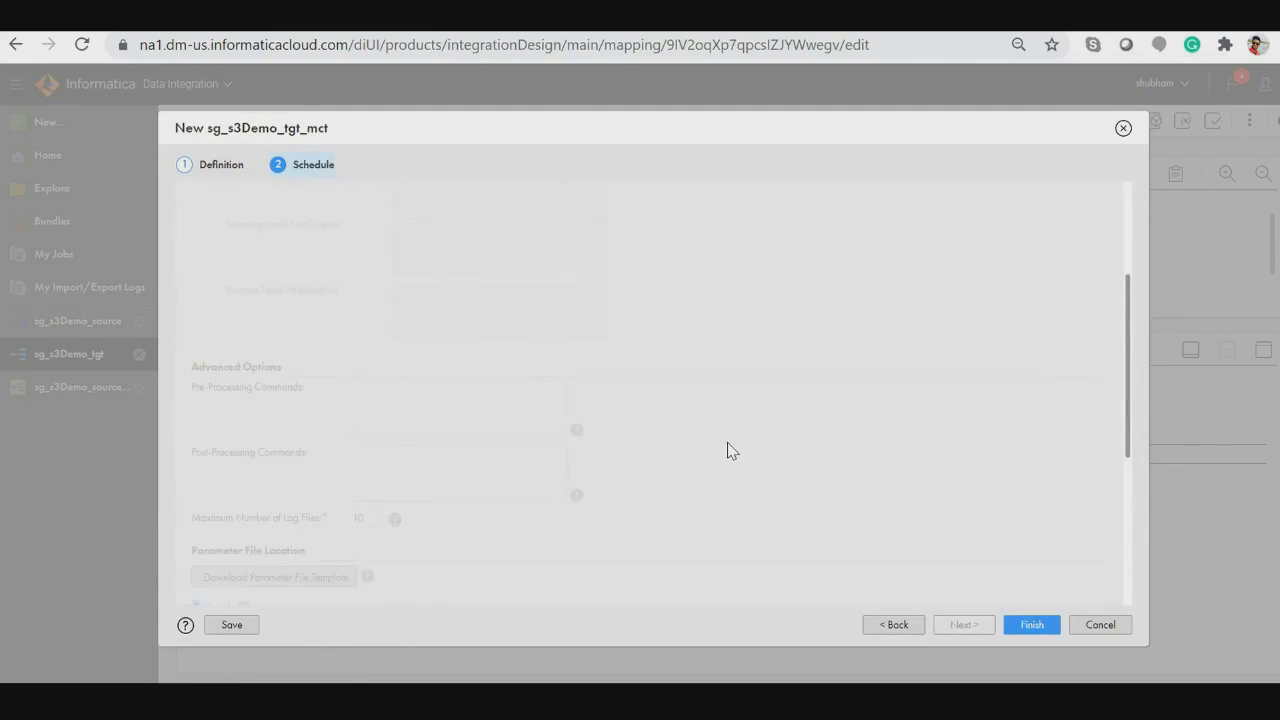
pyautogui.scroll(-3, 737, 420)
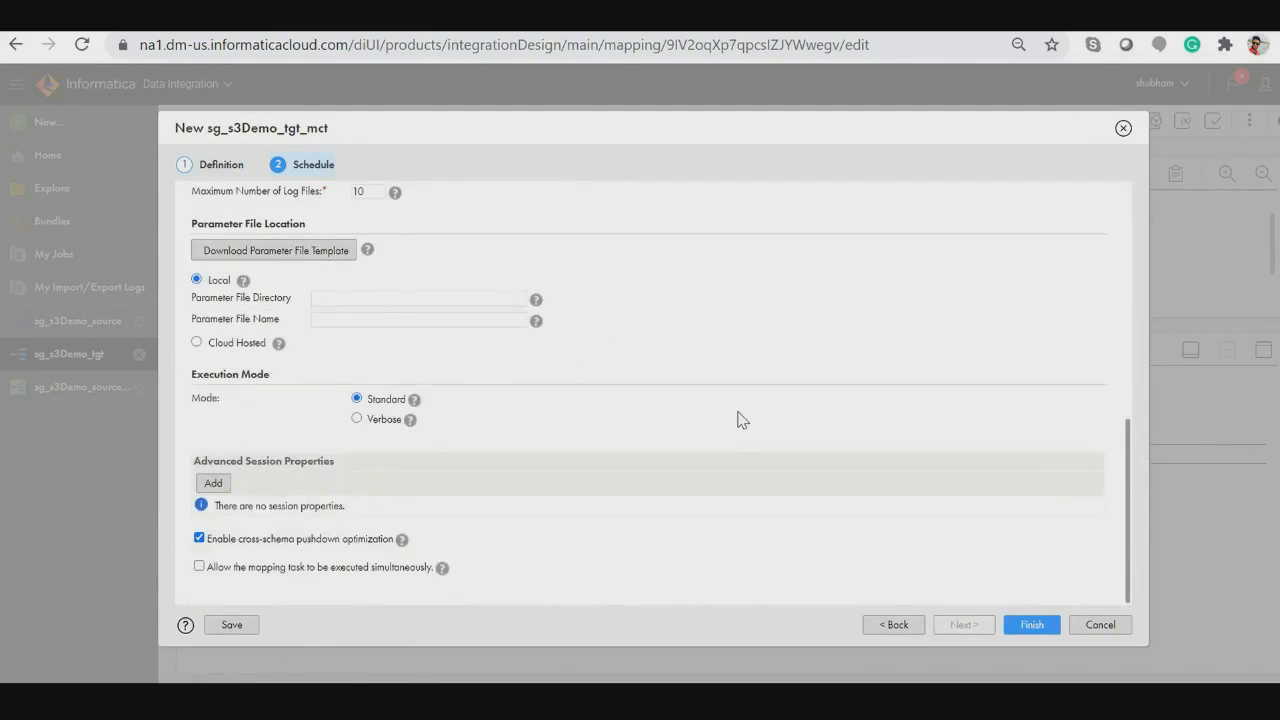
pyautogui.scroll(5, 740, 420)
pyautogui.scroll(-5, 738, 420)
# Finish creating the sg_s3Demo_tgt_mct mapping task and run it.
pyautogui.click(1024, 622)
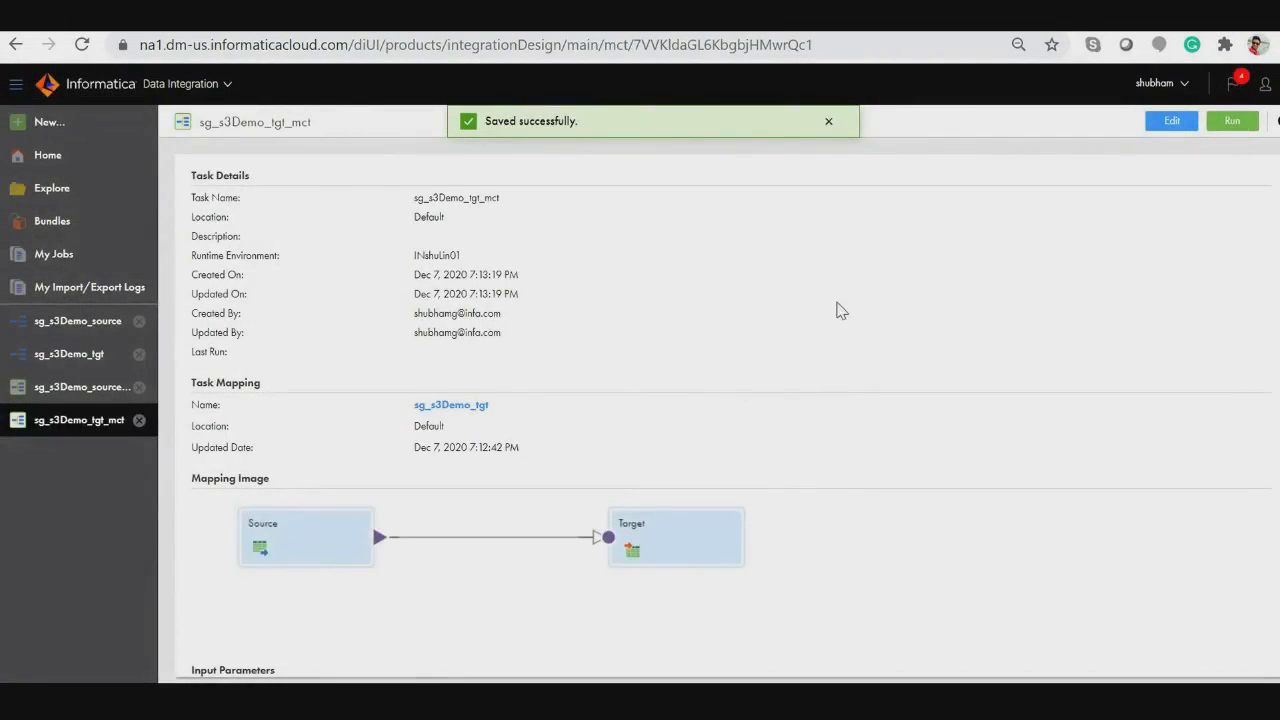
pyautogui.click(1230, 121)
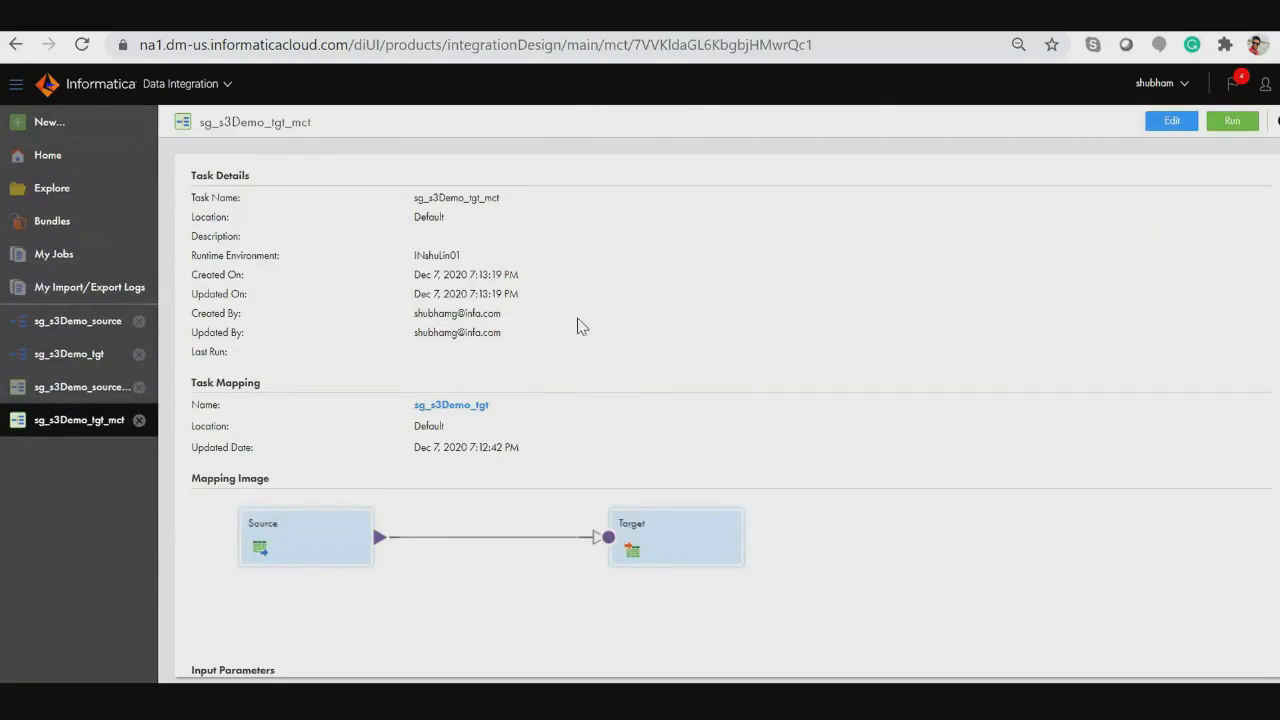
pyautogui.scroll(-4, 566, 380)
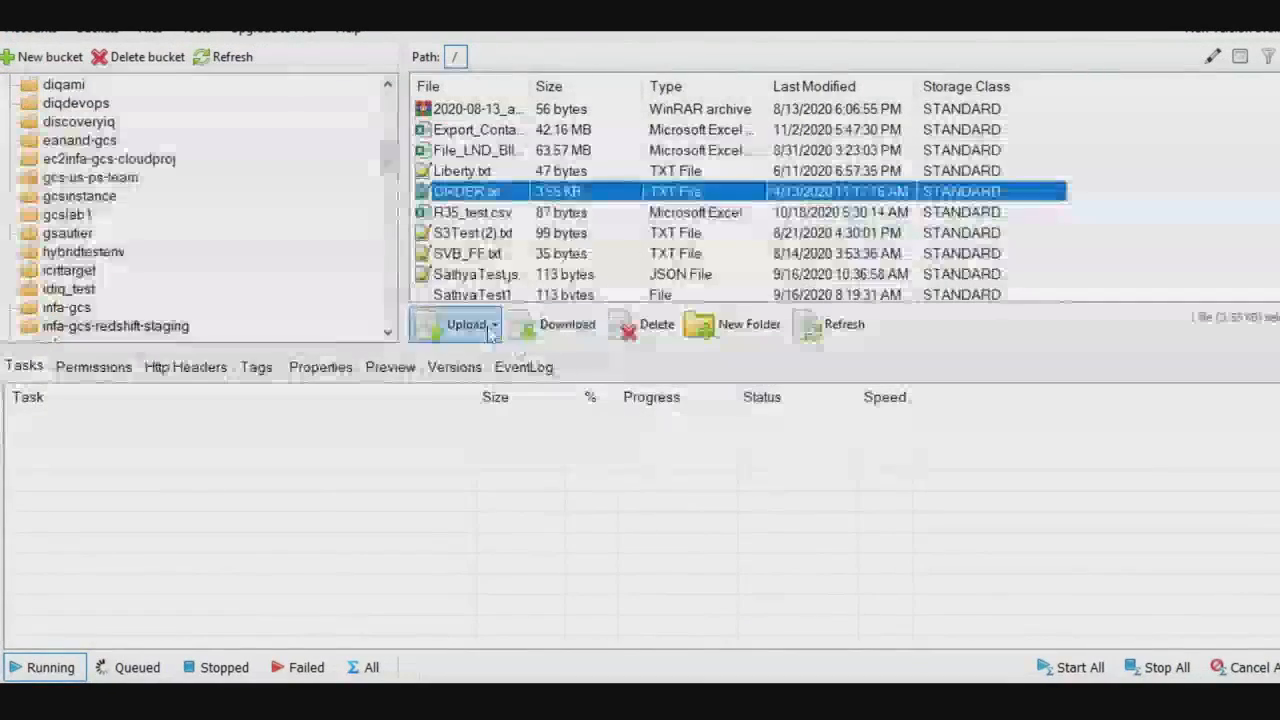
# Switch to S3 Browser, look through the files of the infa-gcs-redshift-staging bucket, and refresh the listing.
pyautogui.click(150, 330)
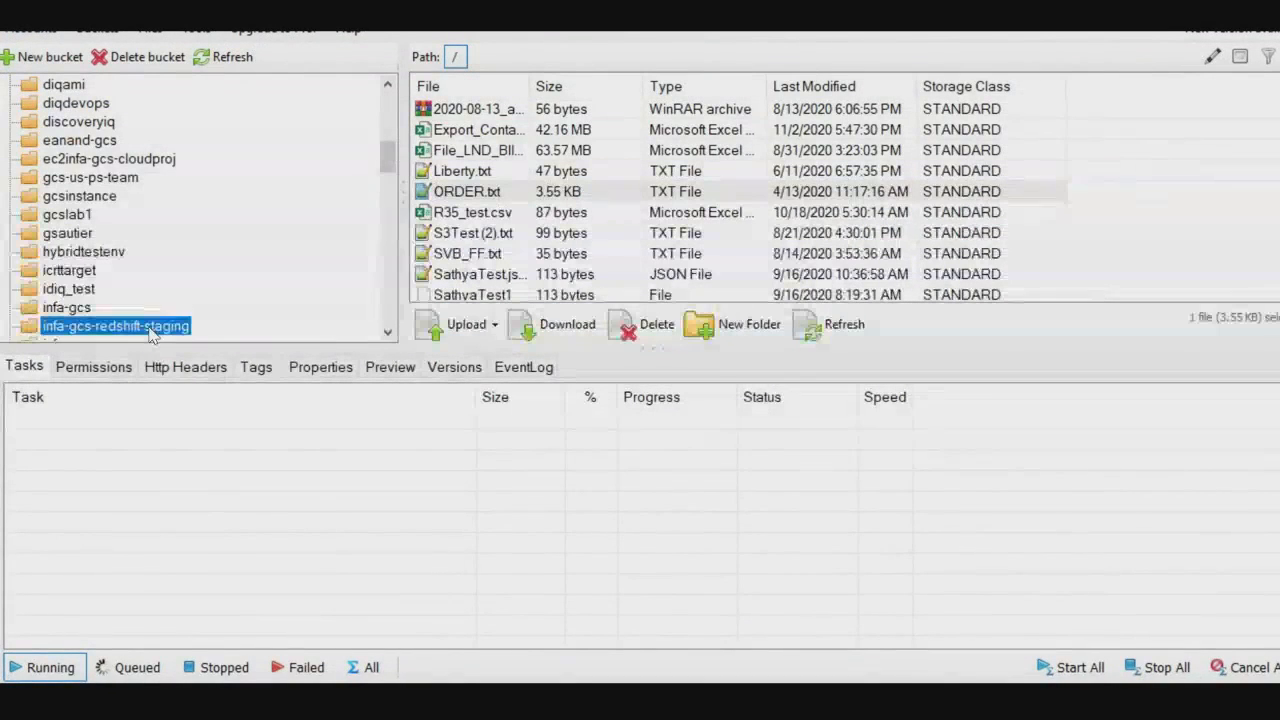
pyautogui.scroll(-10, 605, 272)
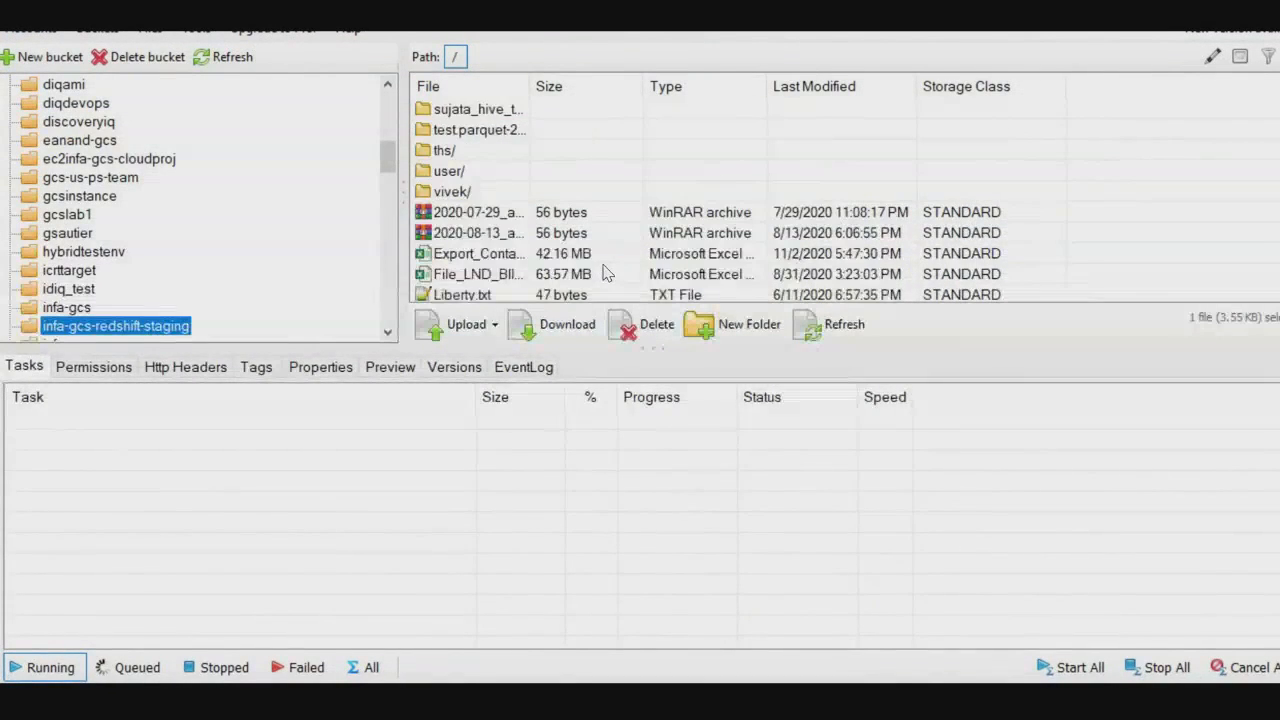
pyautogui.scroll(-2, 603, 271)
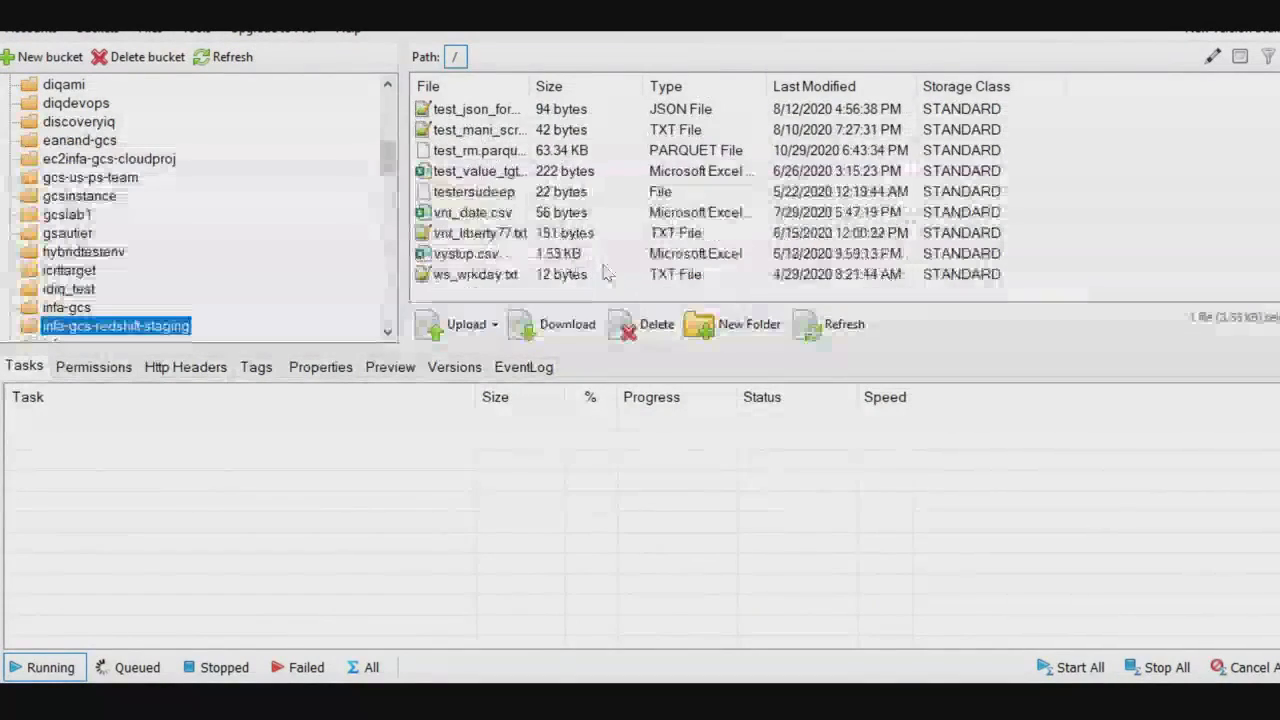
pyautogui.scroll(2, 603, 271)
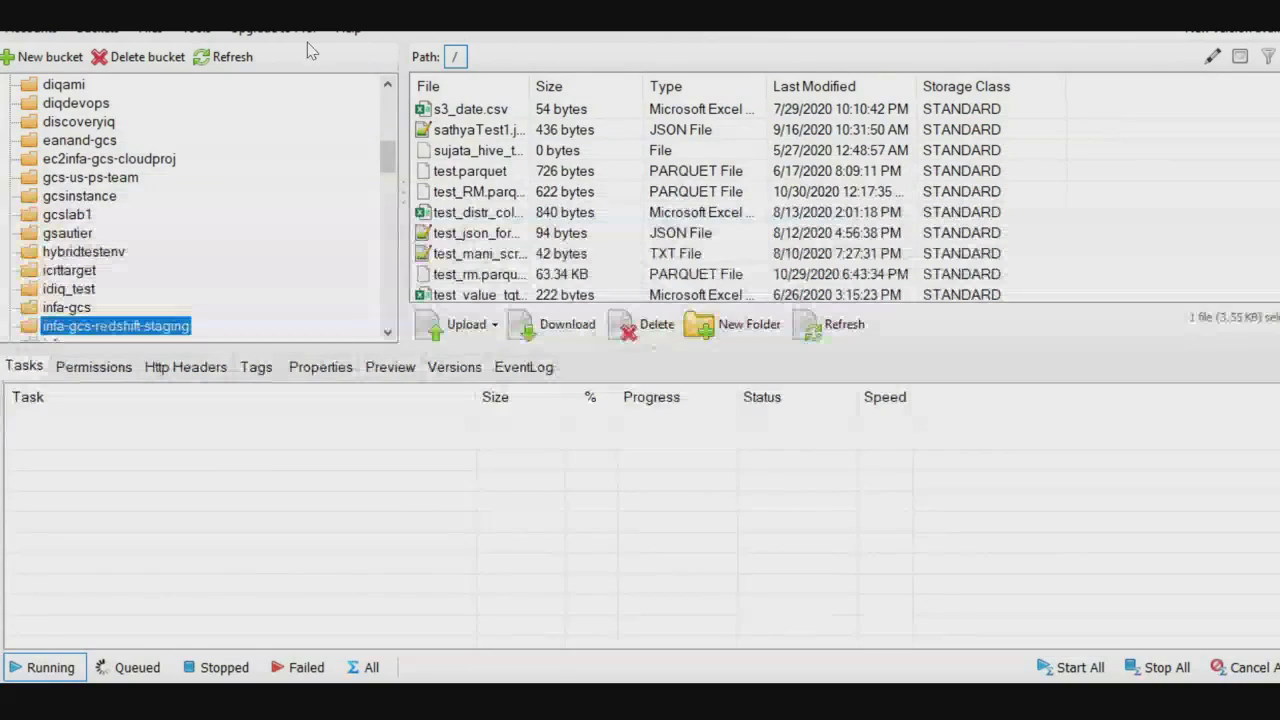
pyautogui.click(232, 57)
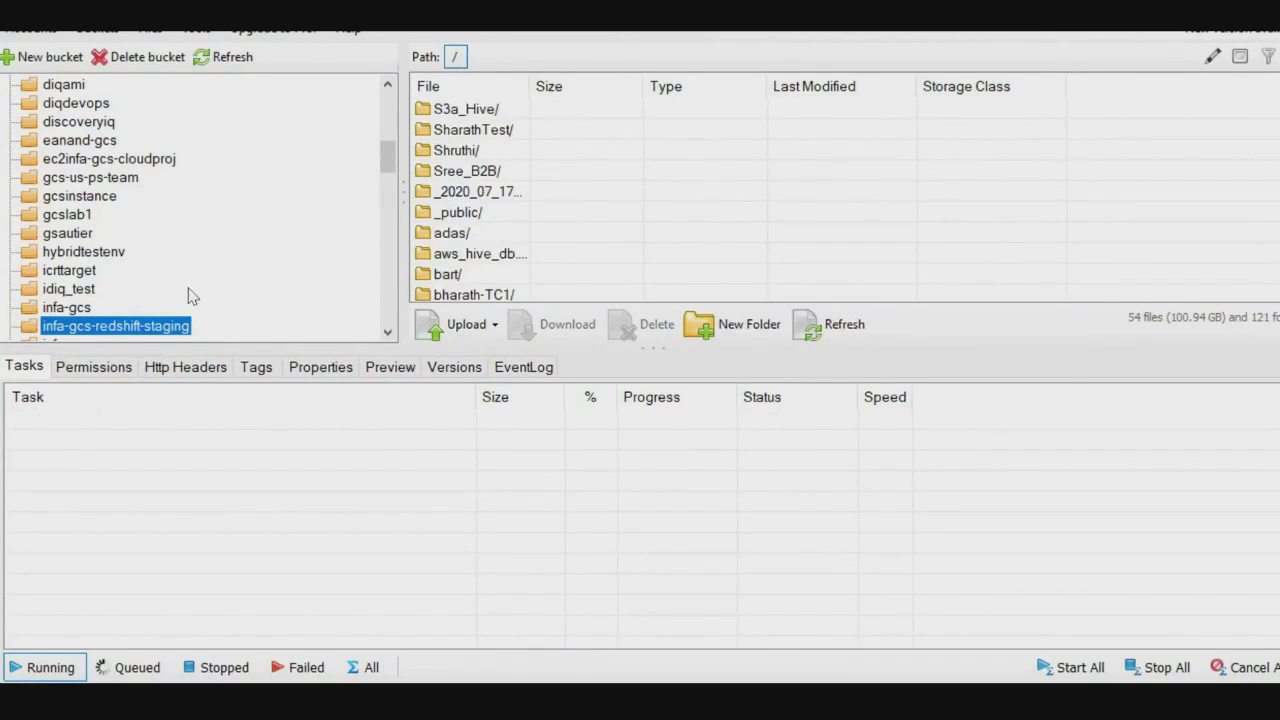
# Look for the s3Demotgt1.csv target file in the refreshed bucket listing, and return to the PowerPoint demo slide.
pyautogui.scroll(-5, 598, 216)
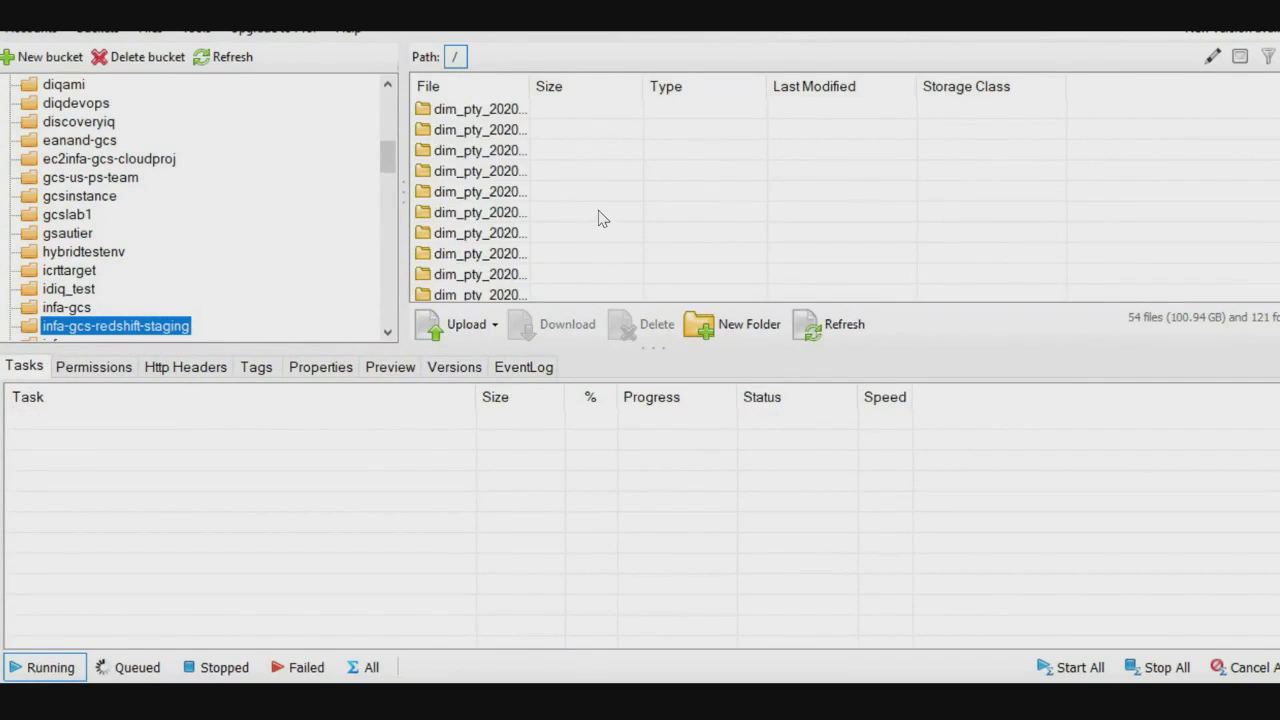
pyautogui.scroll(-10, 598, 216)
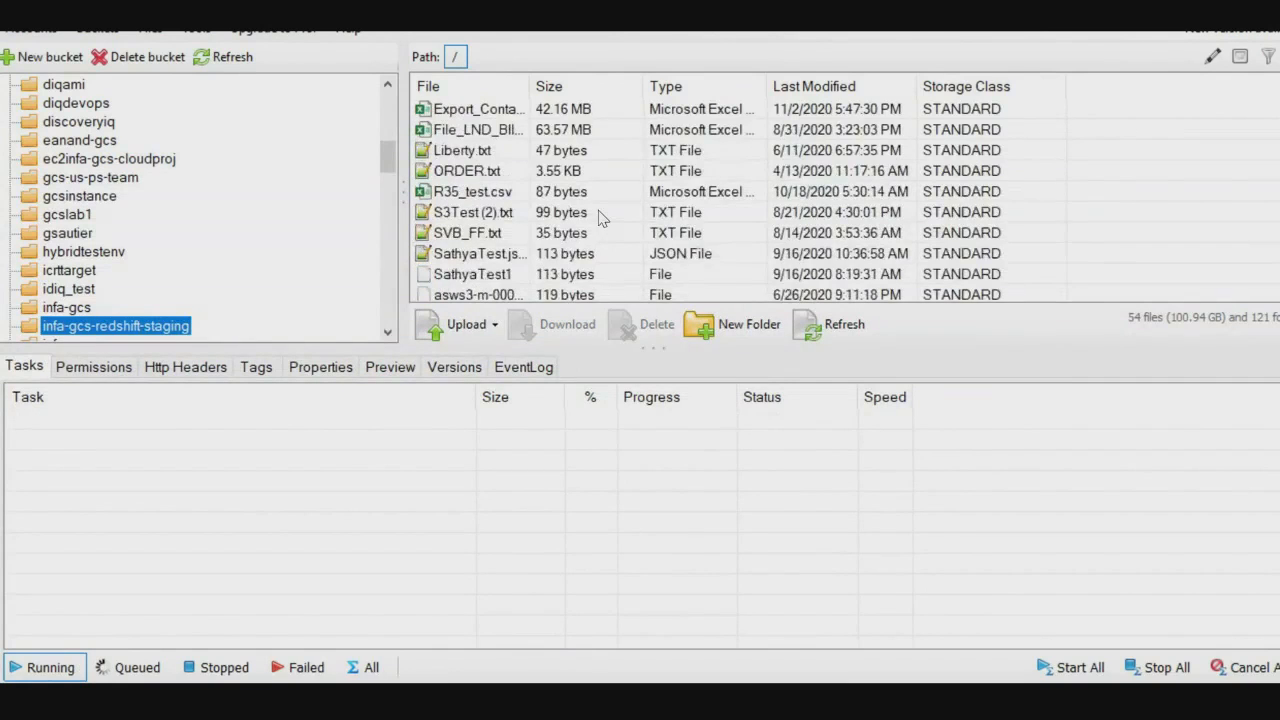
pyautogui.scroll(1, 600, 218)
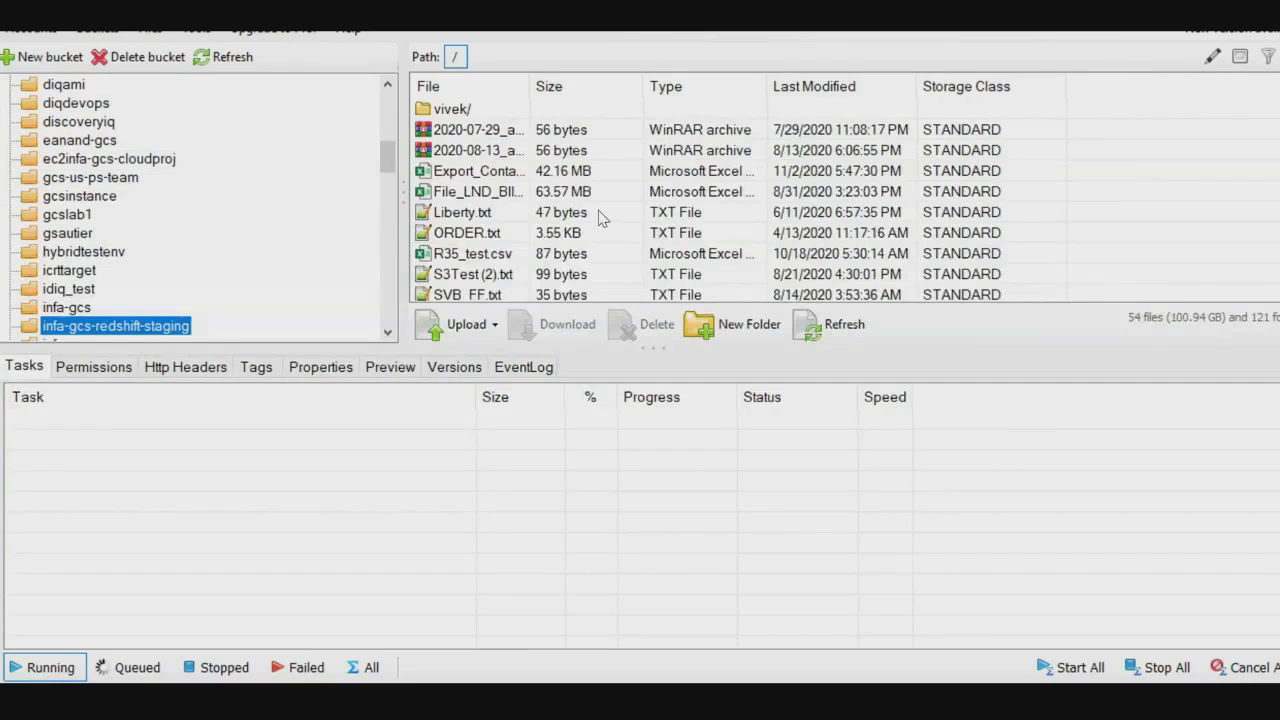
pyautogui.scroll(-1, 600, 218)
pyautogui.scroll(2, 600, 218)
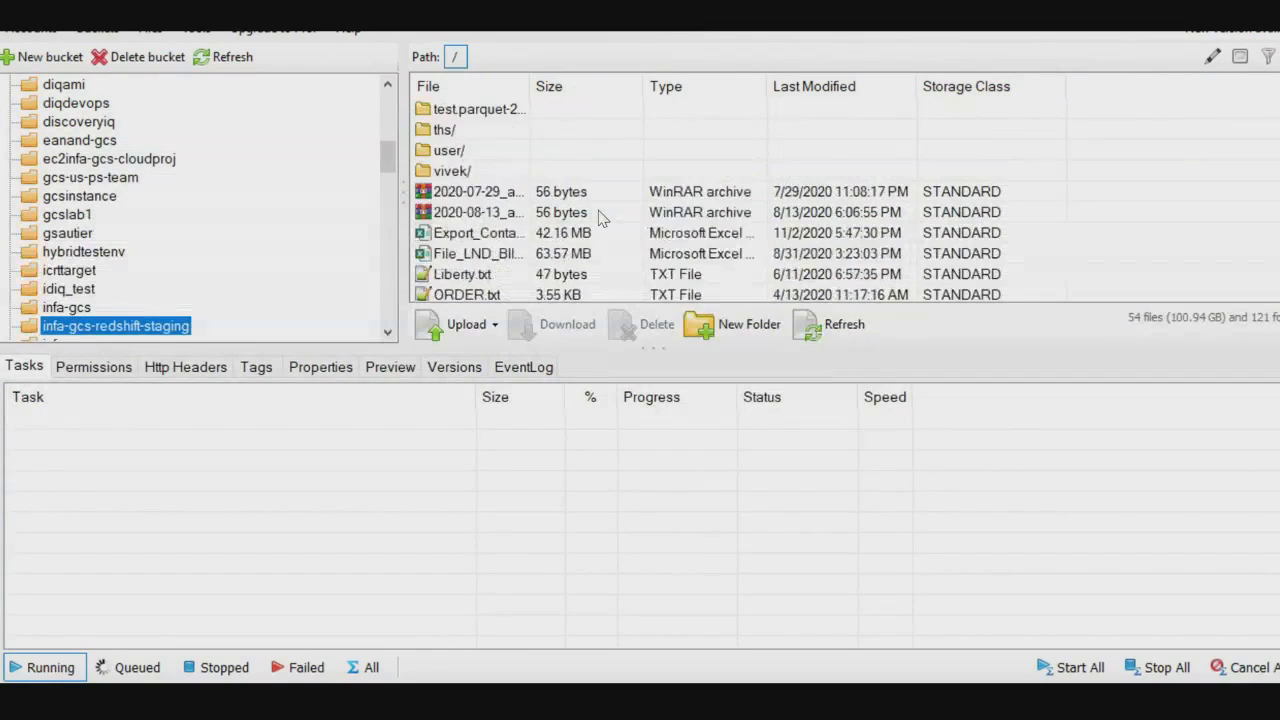
pyautogui.scroll(-2, 600, 218)
pyautogui.scroll(-7, 600, 218)
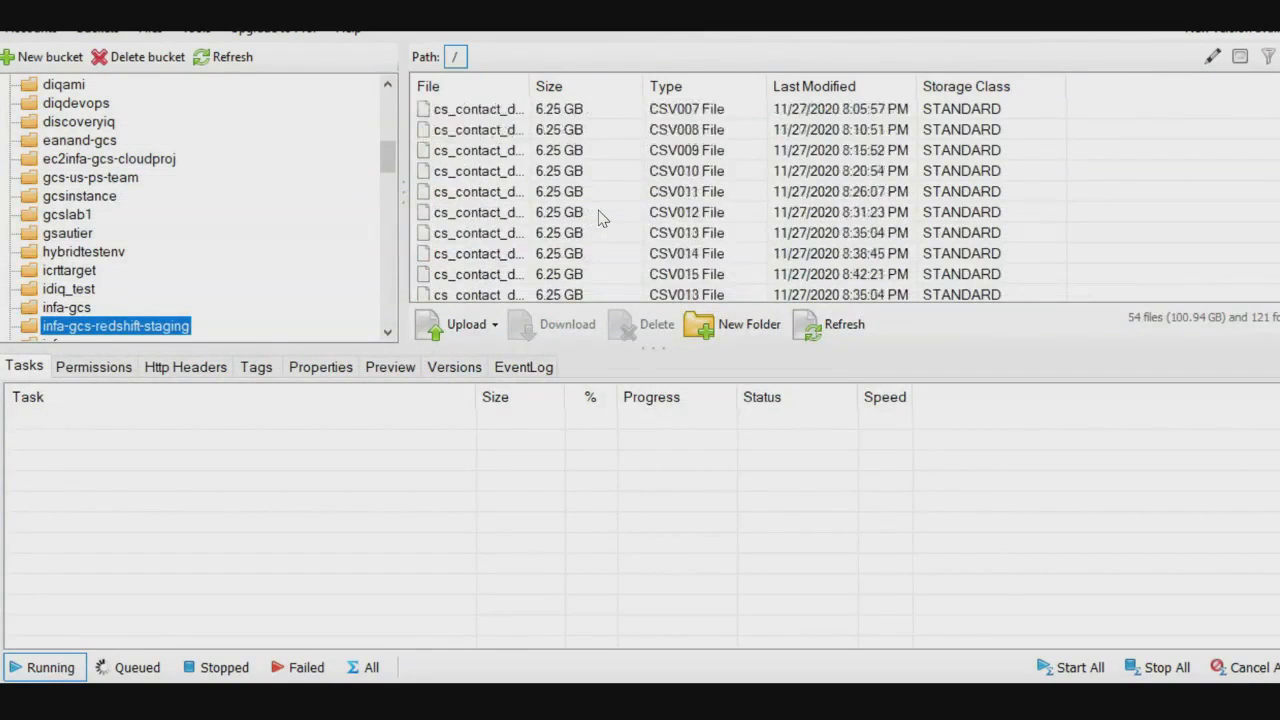
pyautogui.scroll(-3, 600, 218)
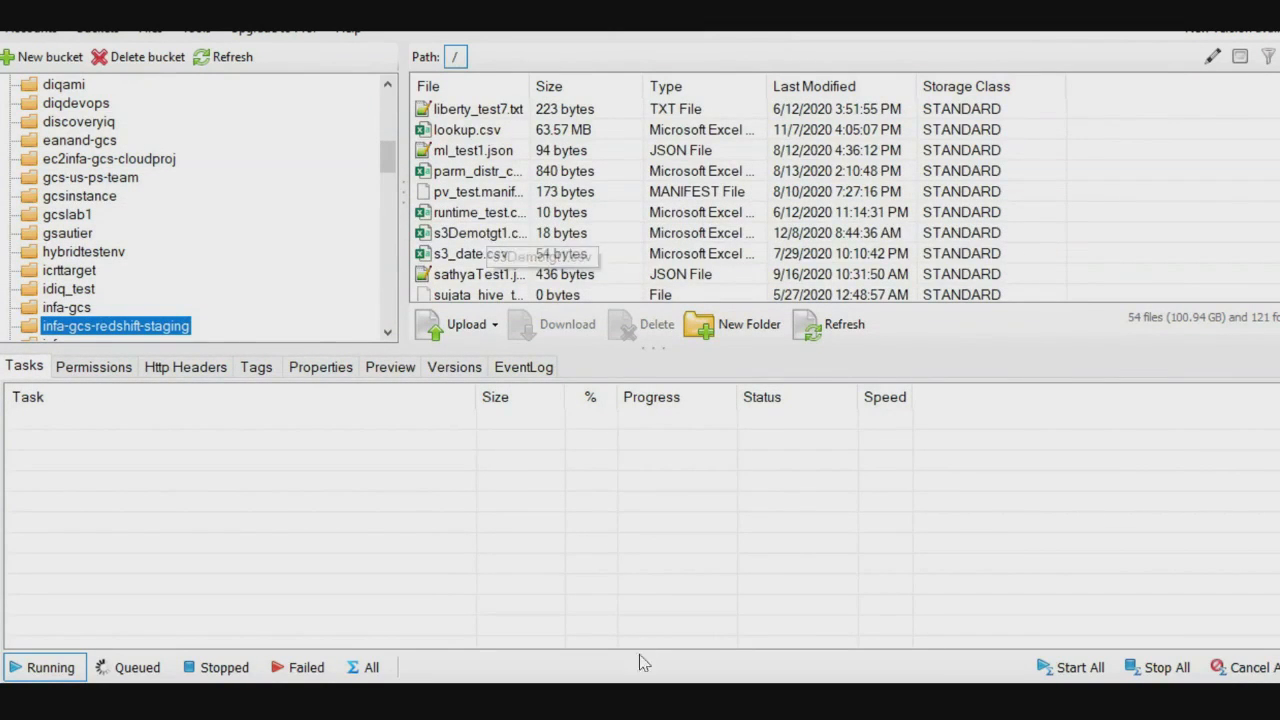
pyautogui.click(668, 700)
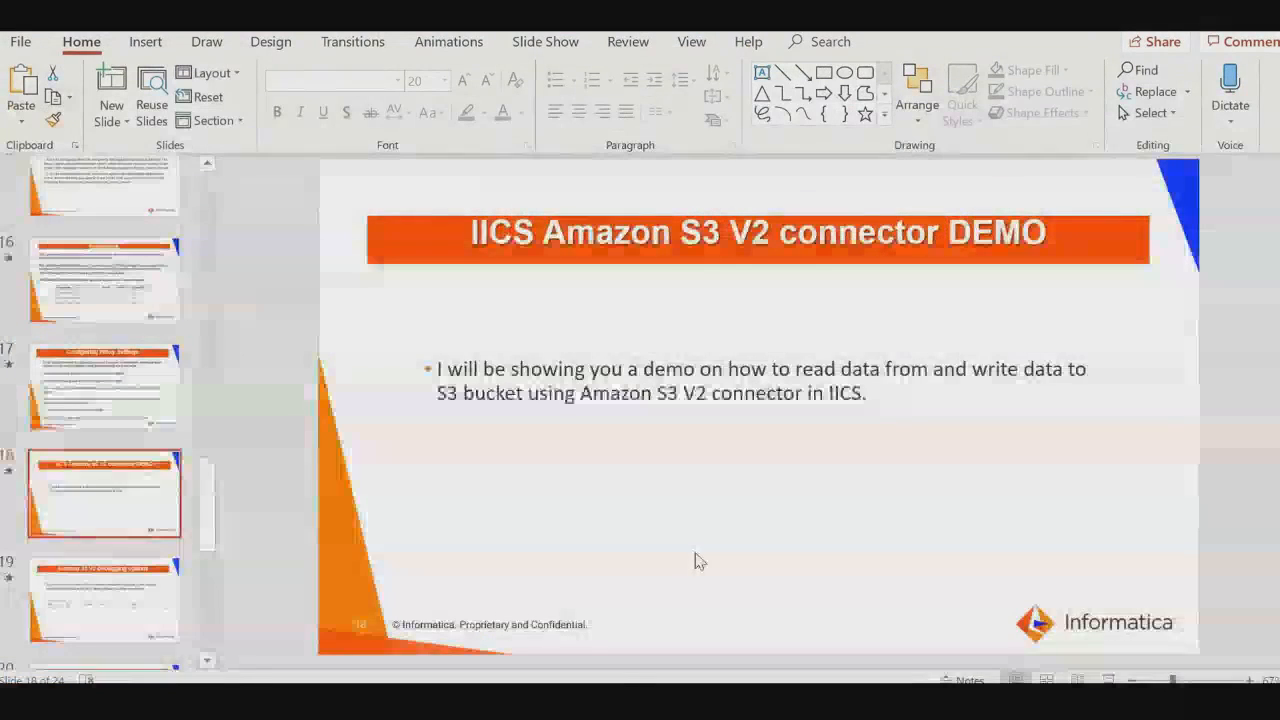